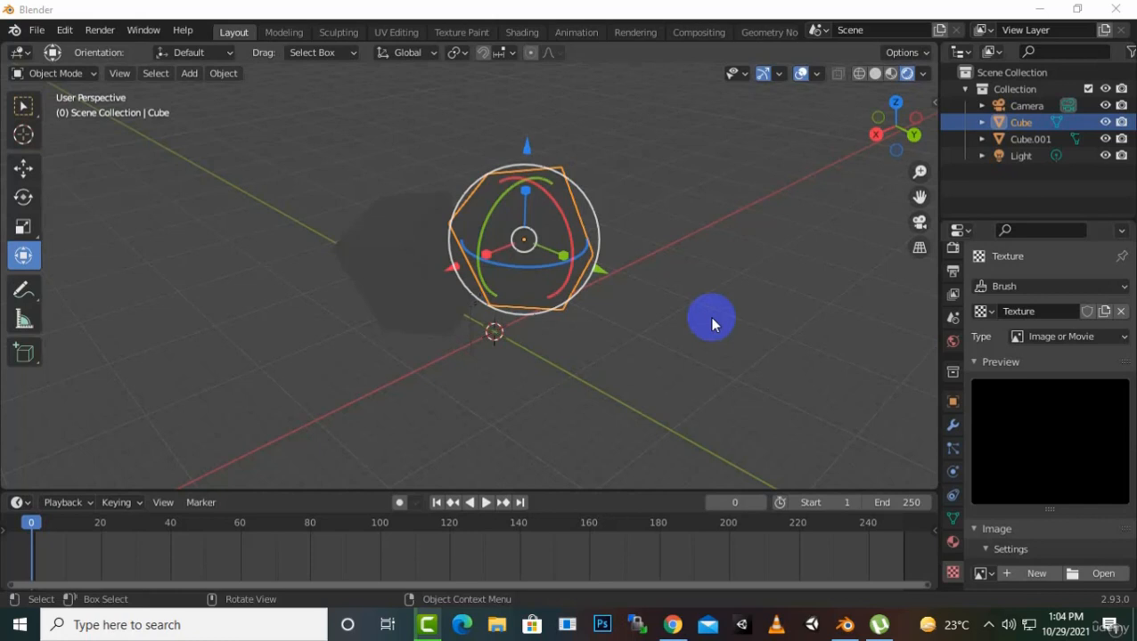
Start a new scene with the default cube, camera and light, discarding the unsaved changes
click(36, 29)
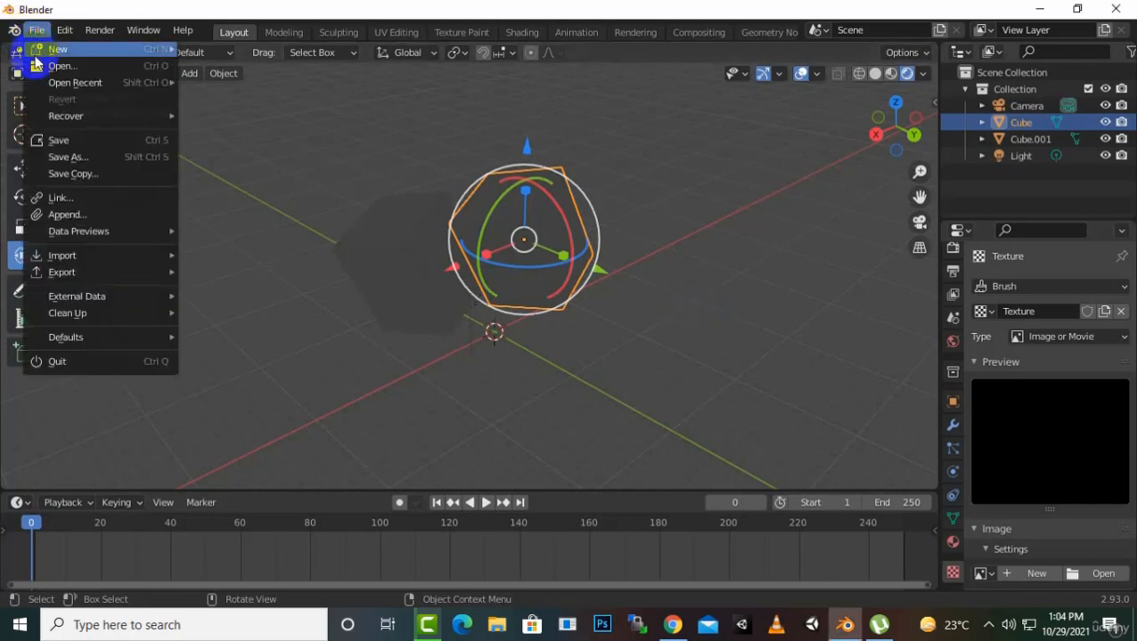
mouse_move(80, 50)
click(235, 49)
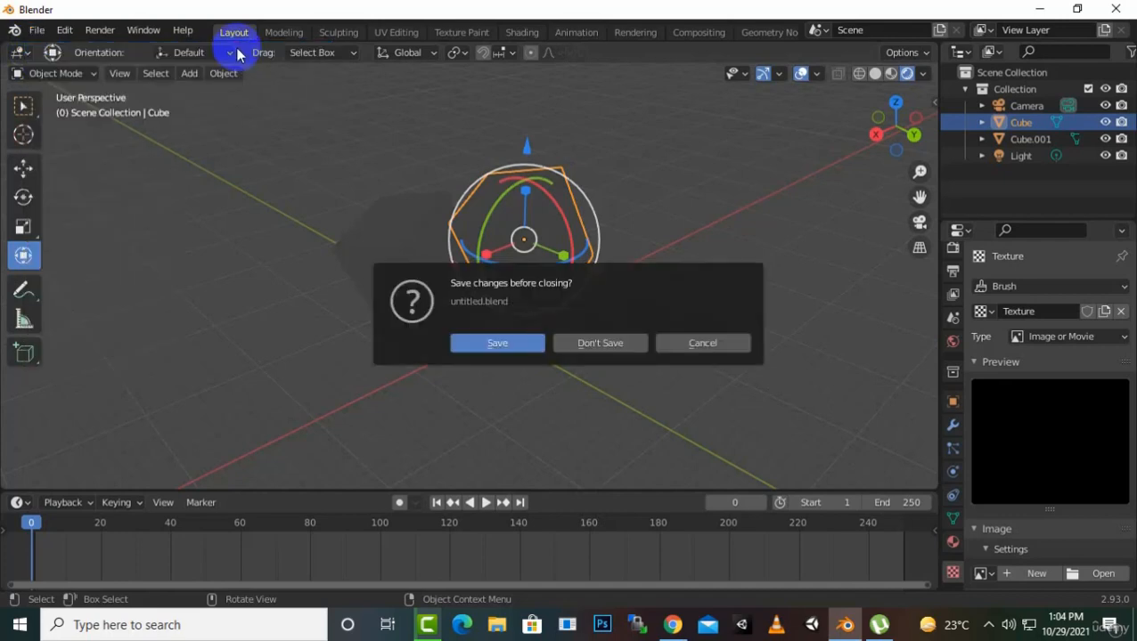
click(613, 343)
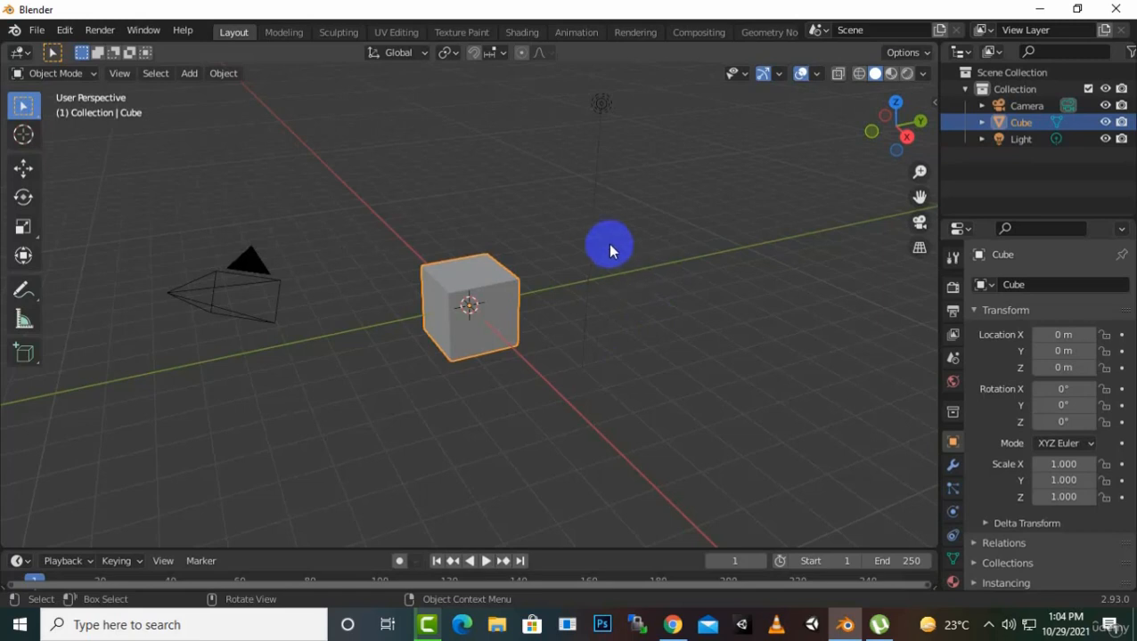
Select the camera and then the light to view their properties
click(230, 266)
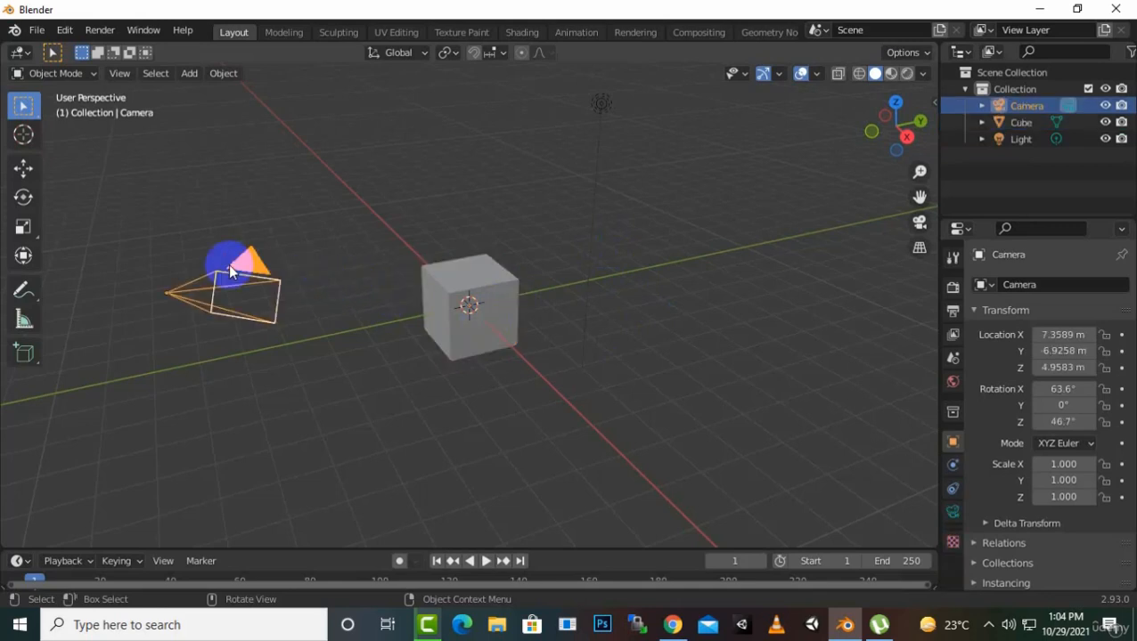
click(989, 139)
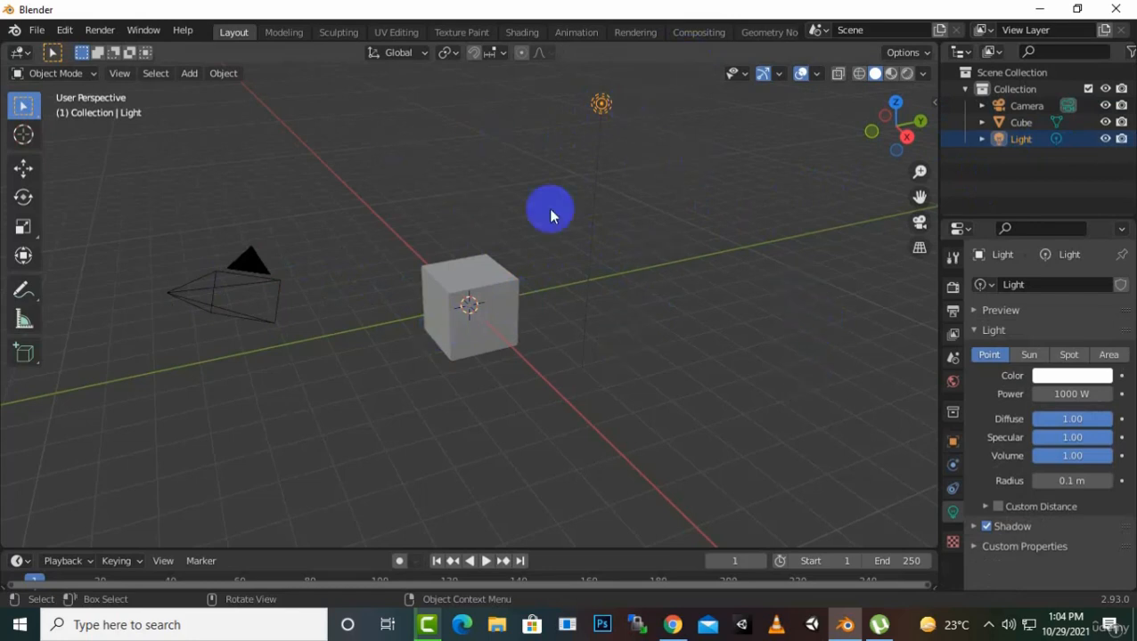
Select the cube and try moving it freely in the viewport
click(507, 307)
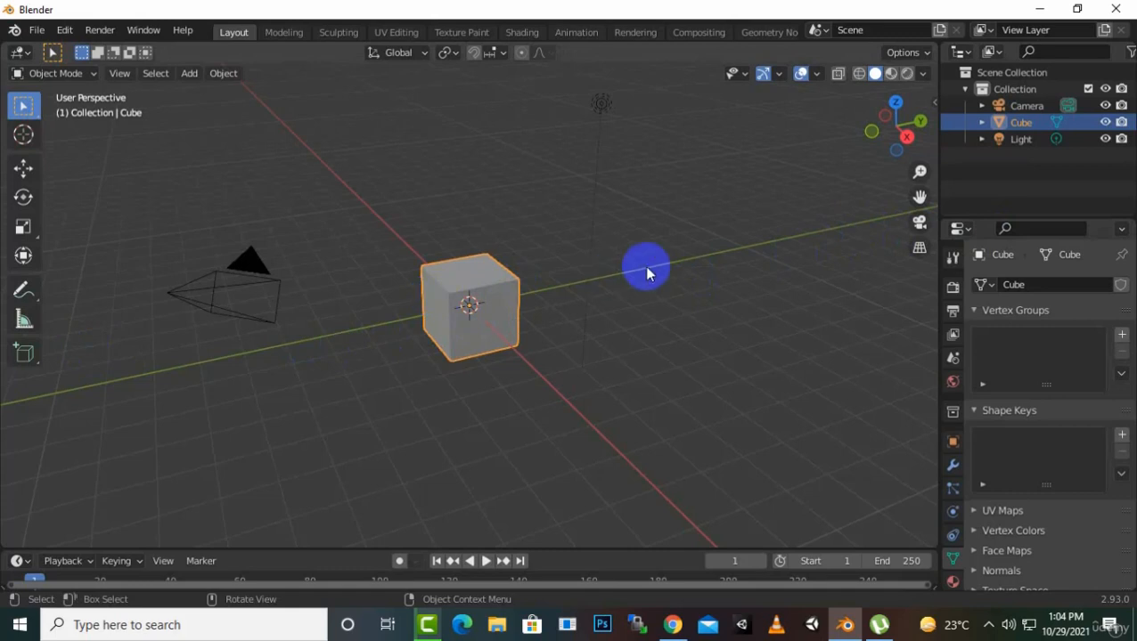
key(g)
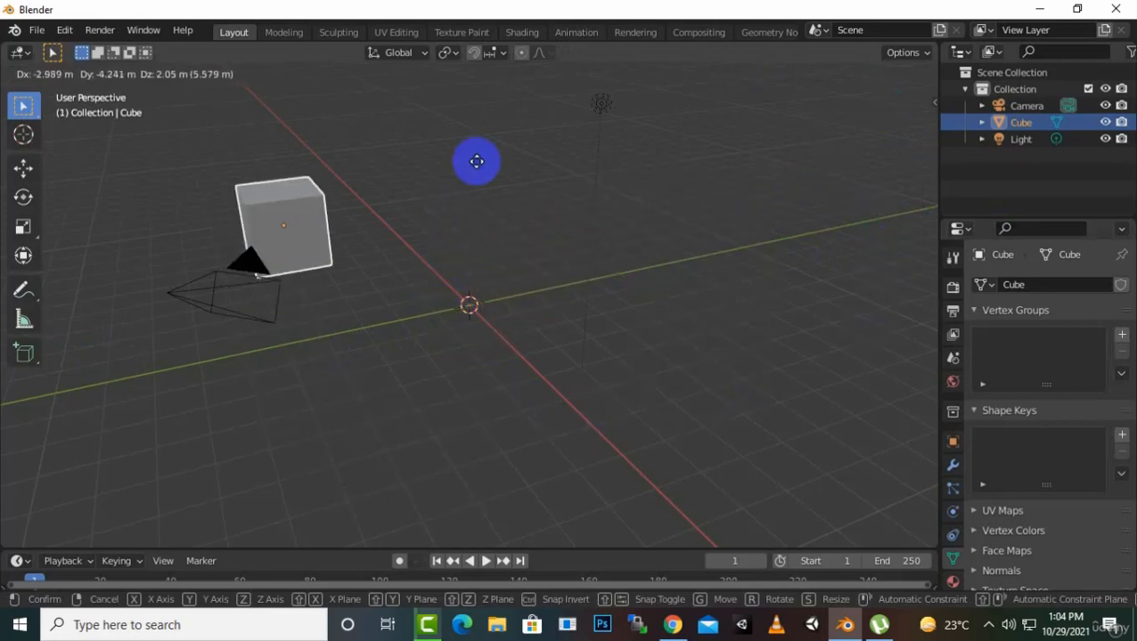
click(644, 267)
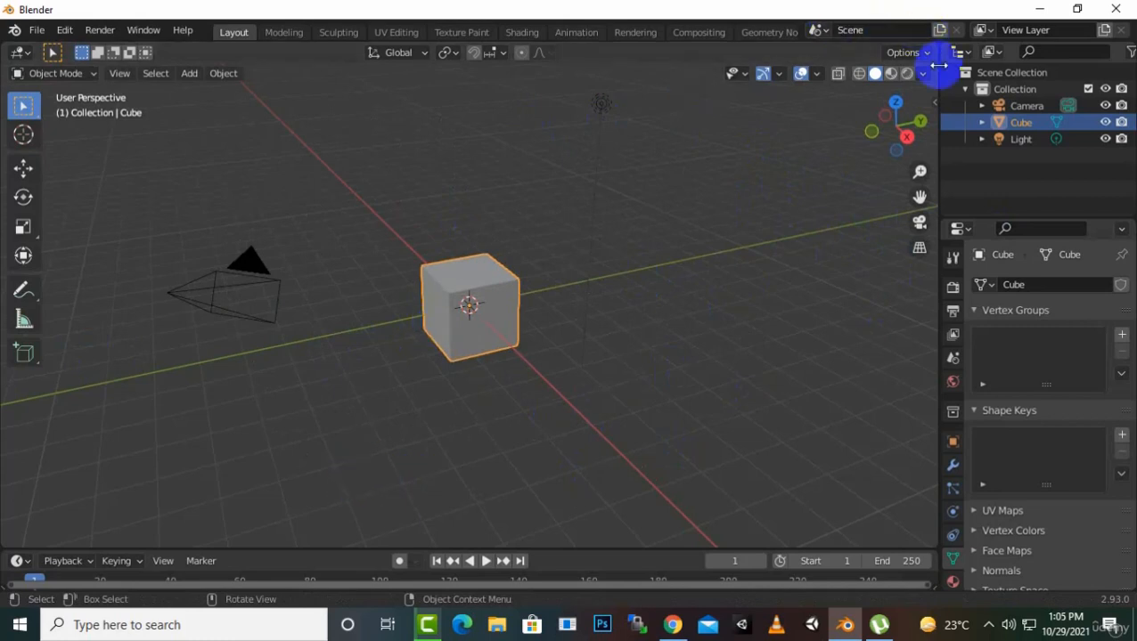
Show the viewport's sidebar and enable Screencast Keys for the 3D view
drag(939, 101, 939, 100)
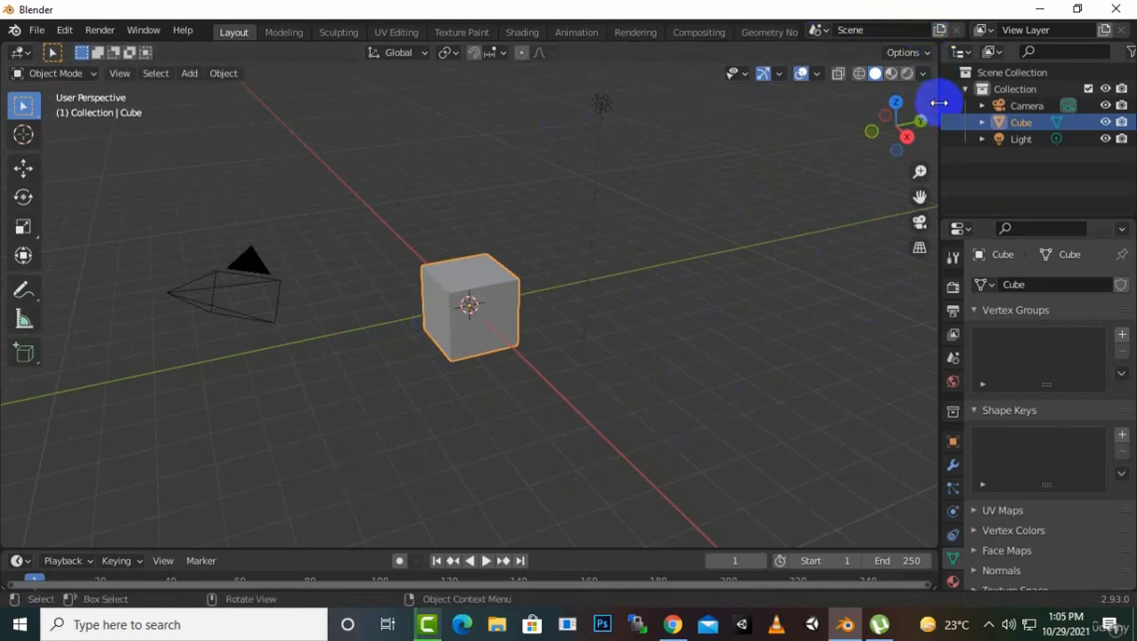
click(932, 100)
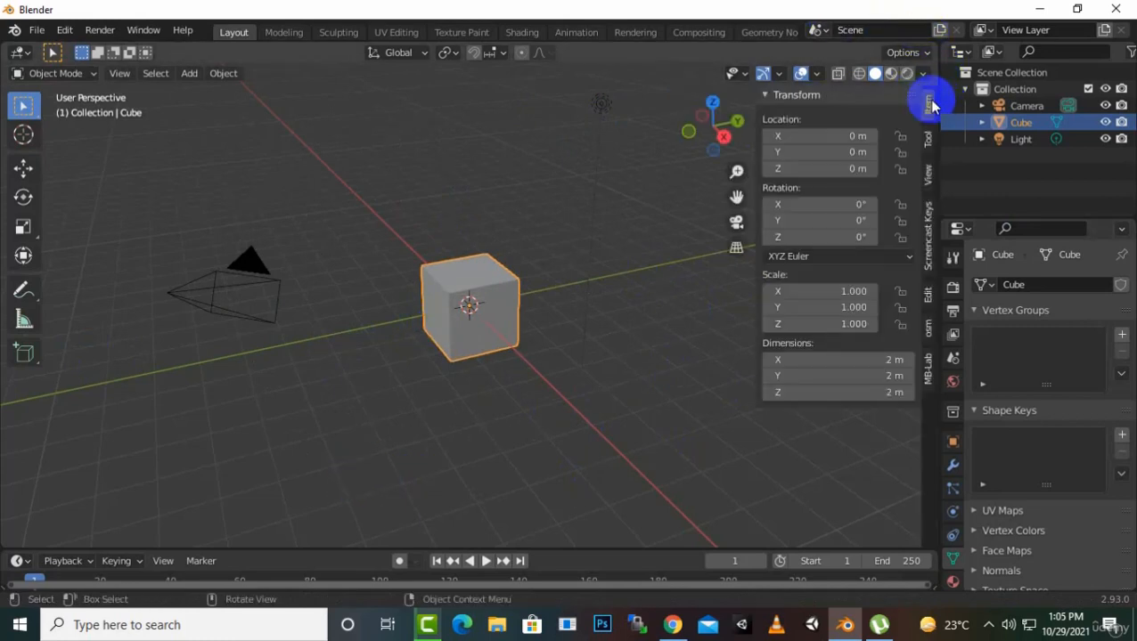
click(928, 252)
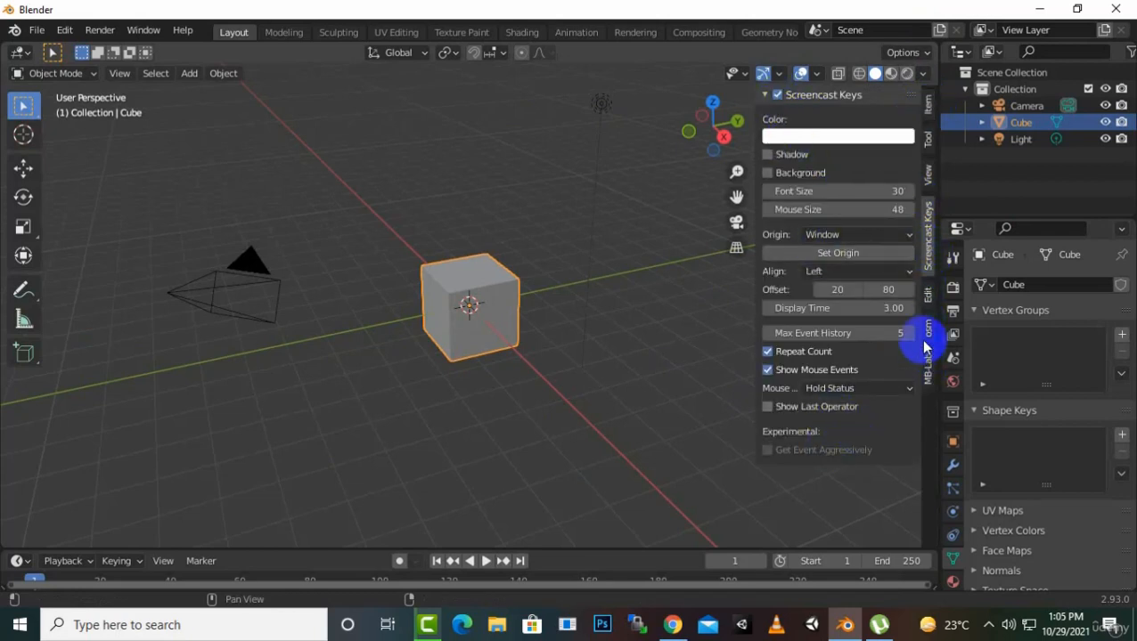
click(928, 294)
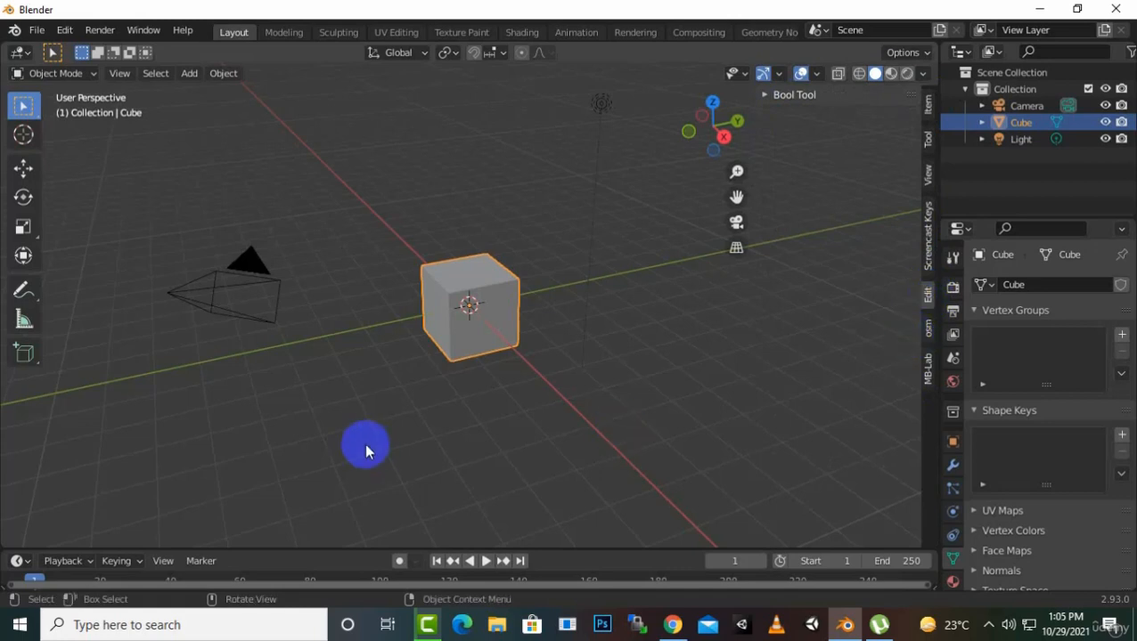
click(653, 436)
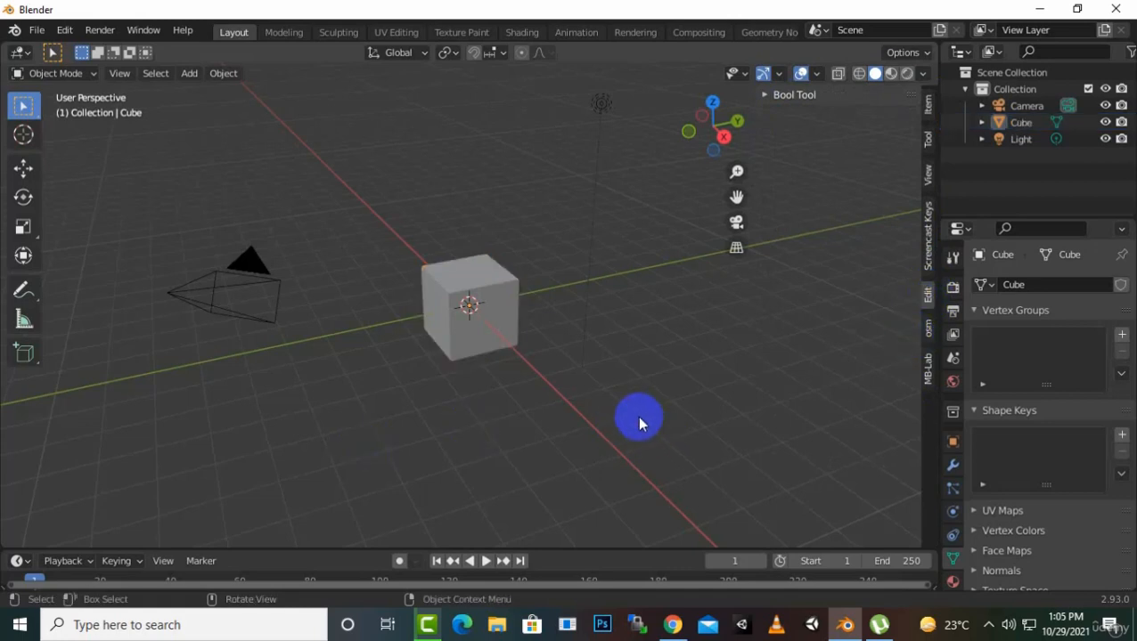
key(space)
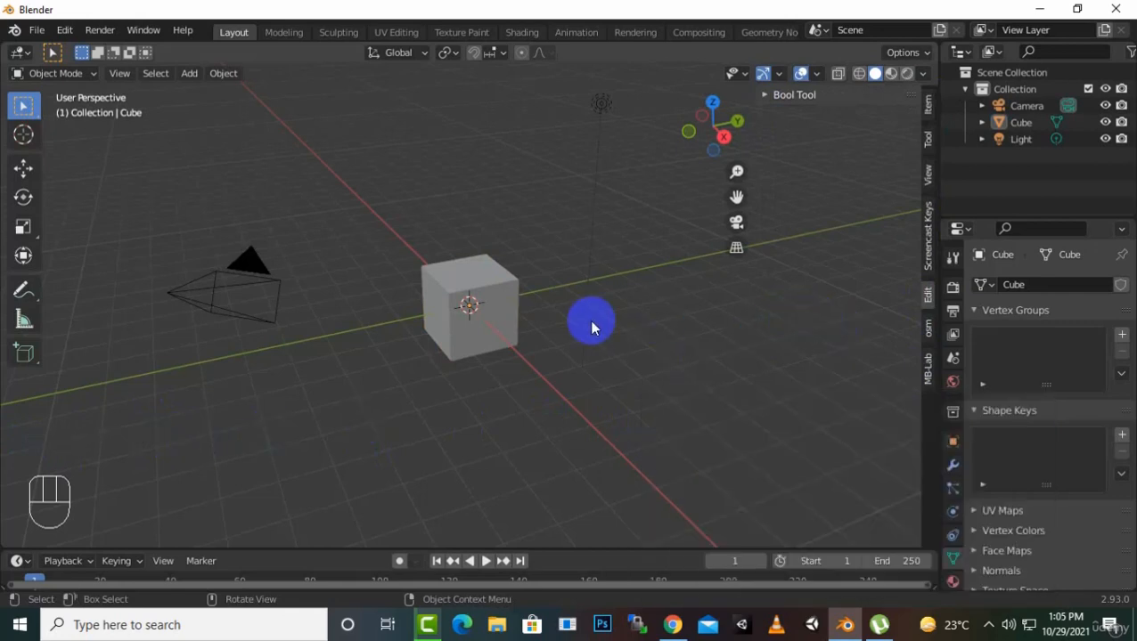
Select the cube and try moving it constrained to the global X axis
click(501, 302)
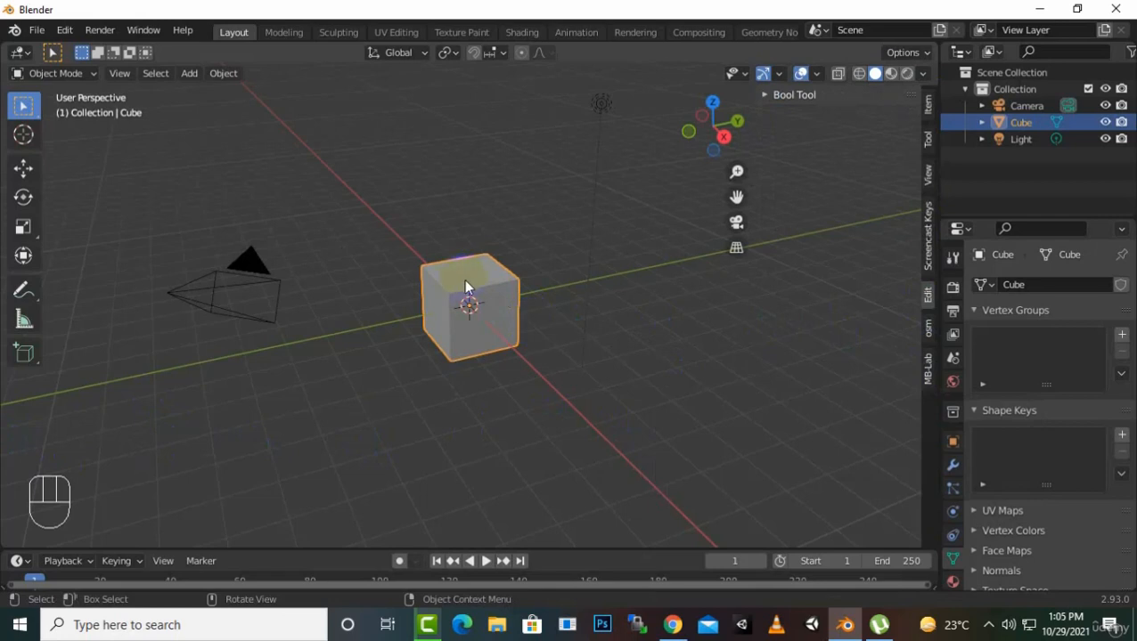
key(g)
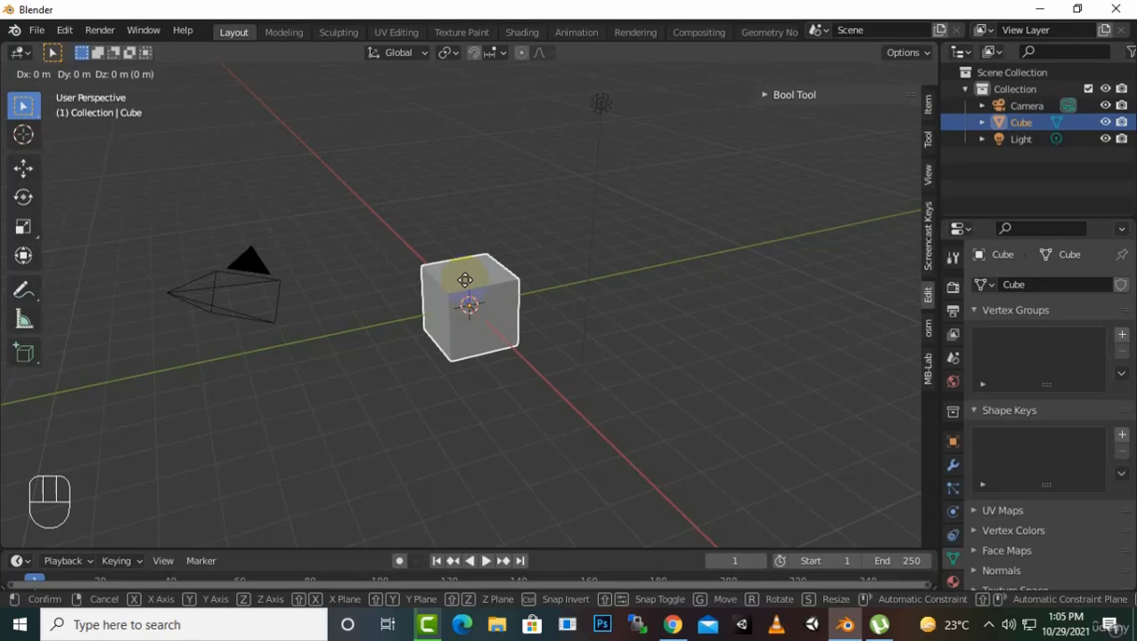
key(x)
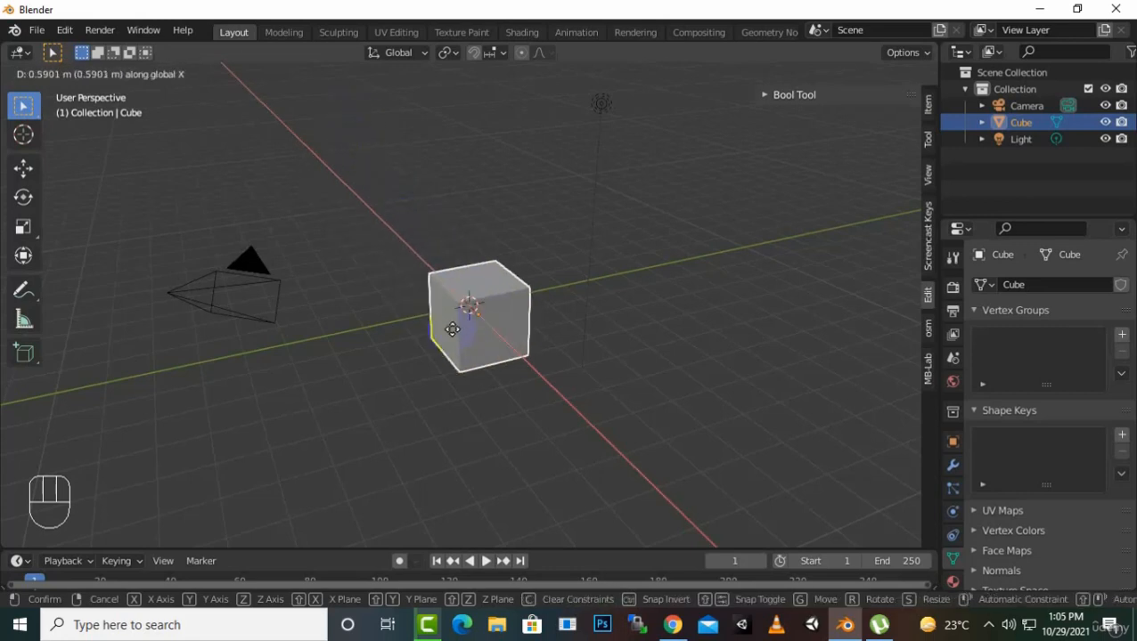
click(420, 347)
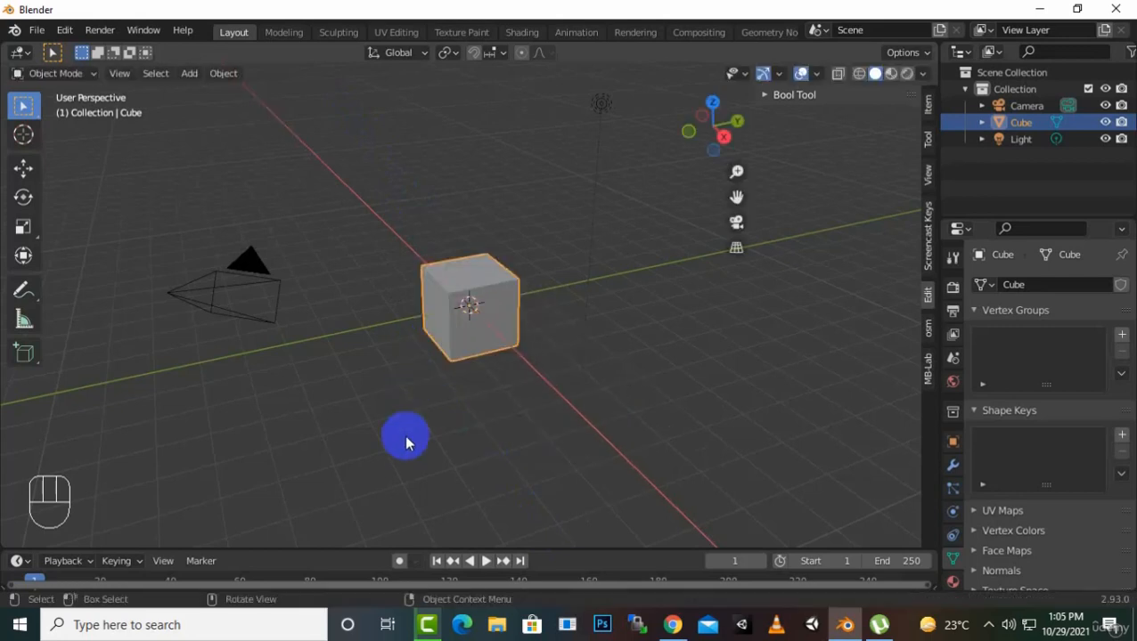
Try moving the cube along the global Y axis and then along the global Z axis
key(g)
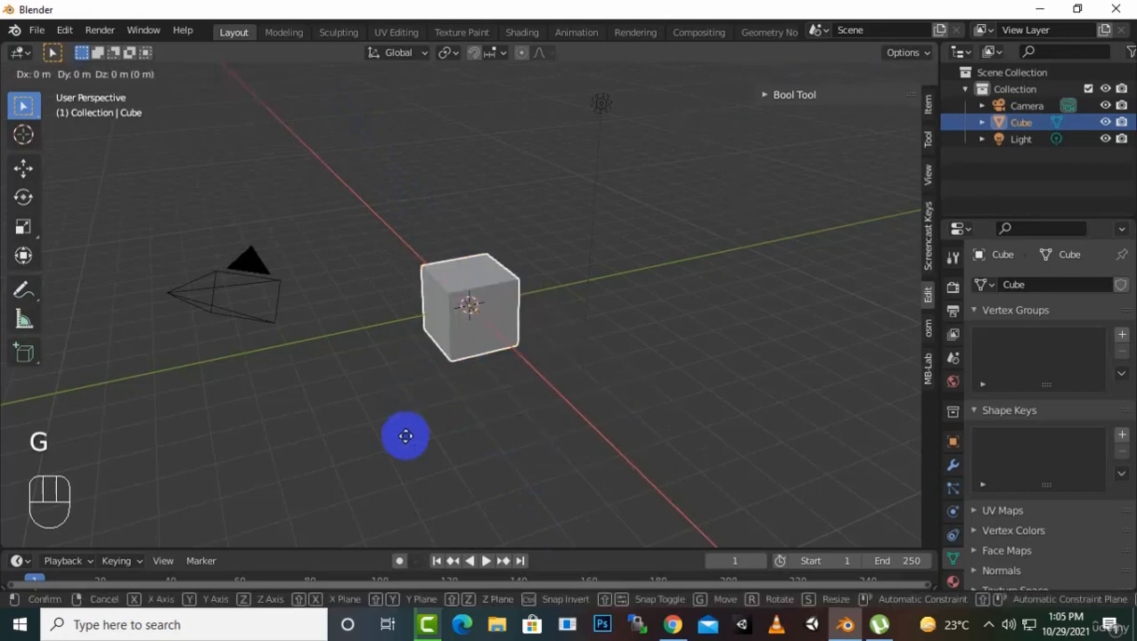
key(y)
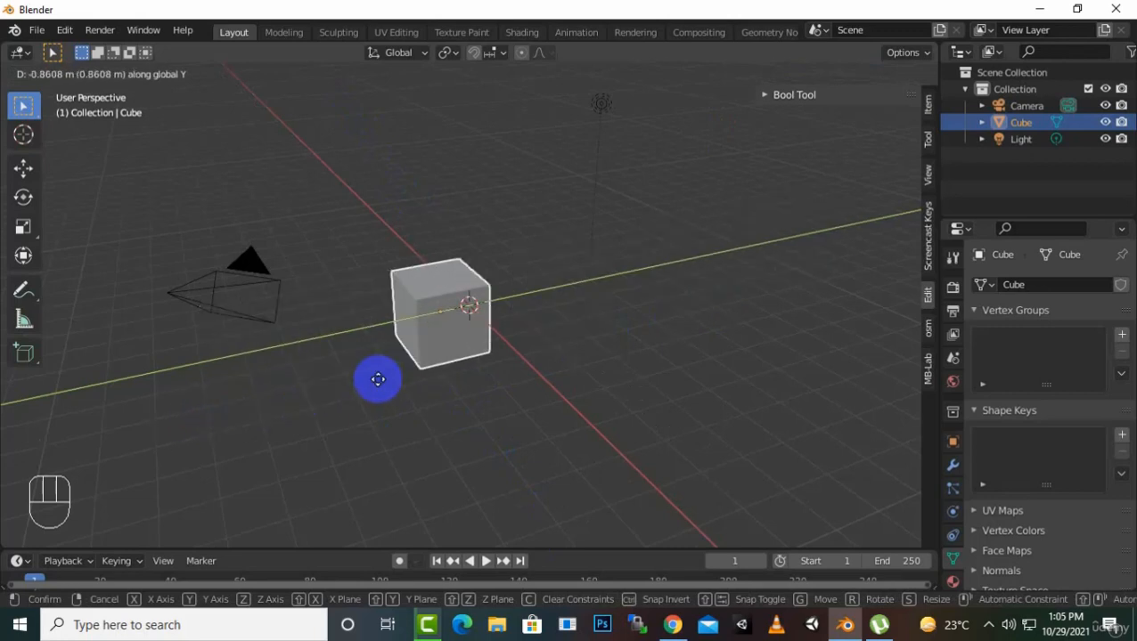
click(419, 367)
key(g)
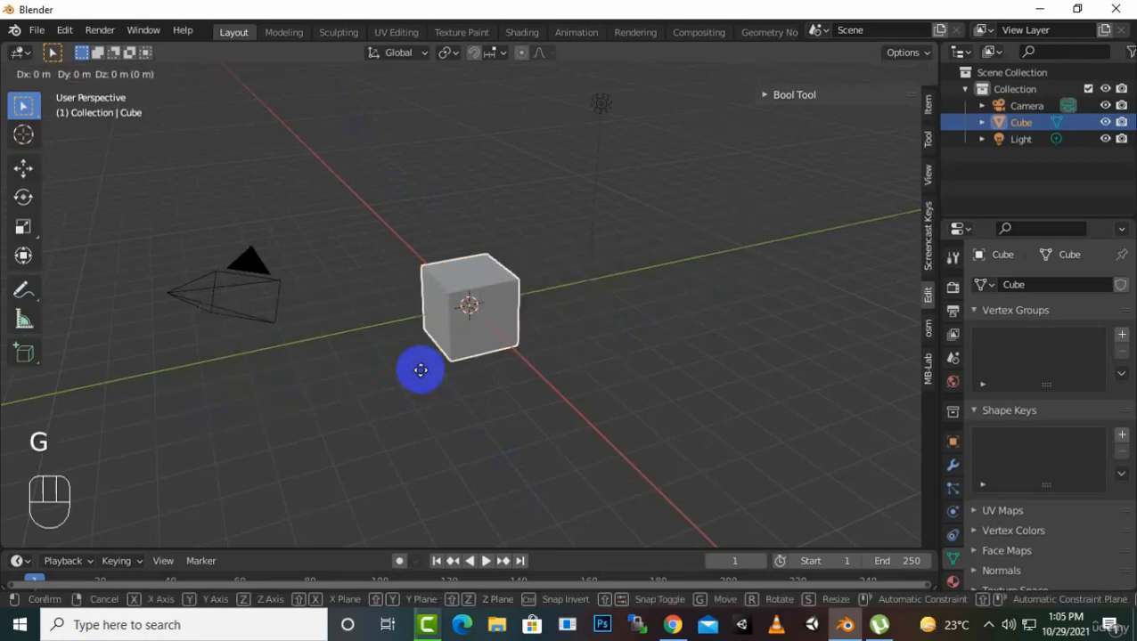
key(z)
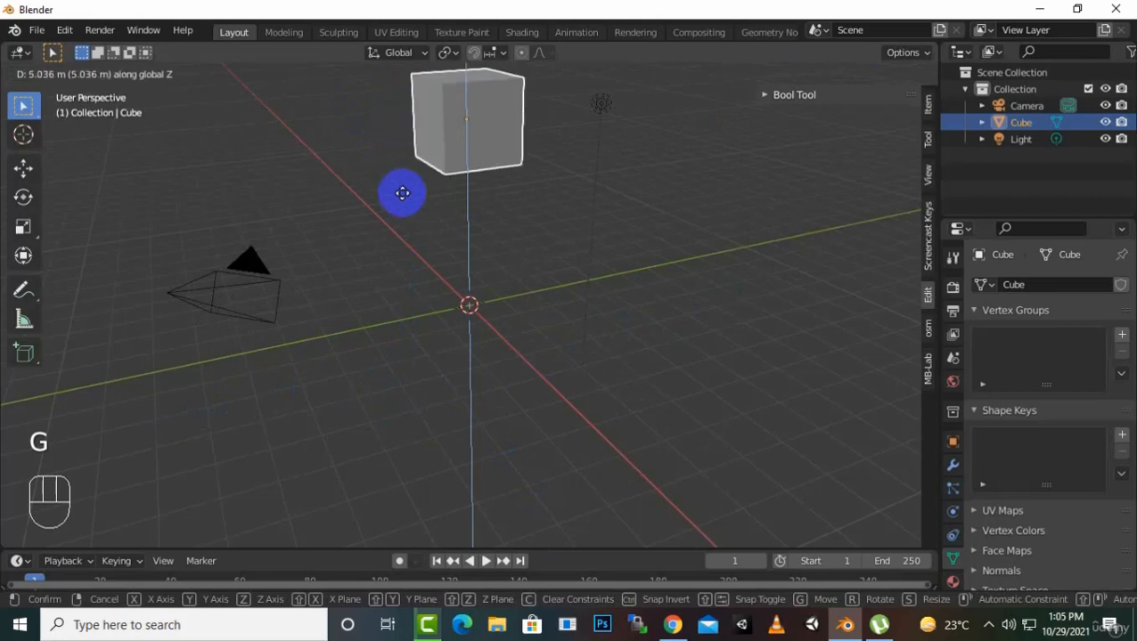
right_click(399, 461)
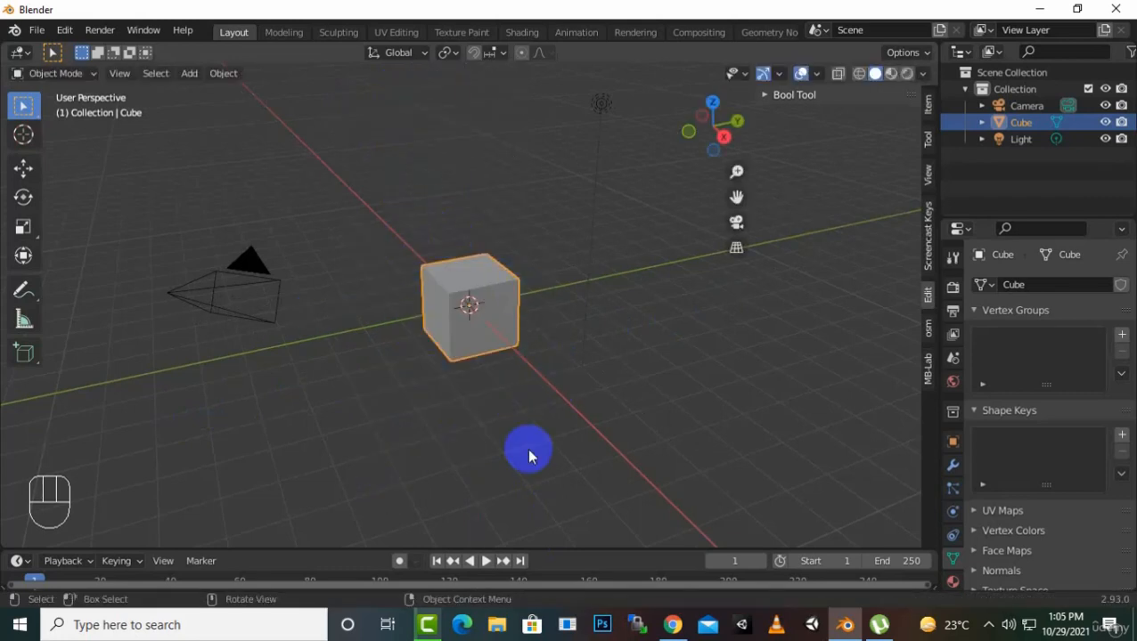
Try rotating the cube freely and then about the global X axis
key(r)
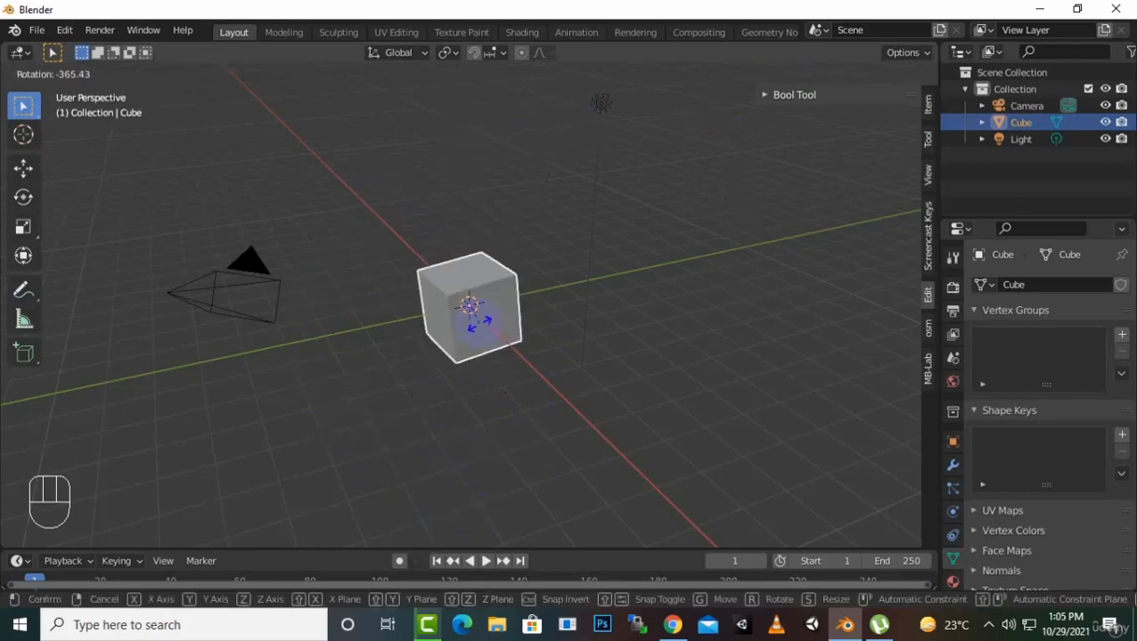
right_click(479, 324)
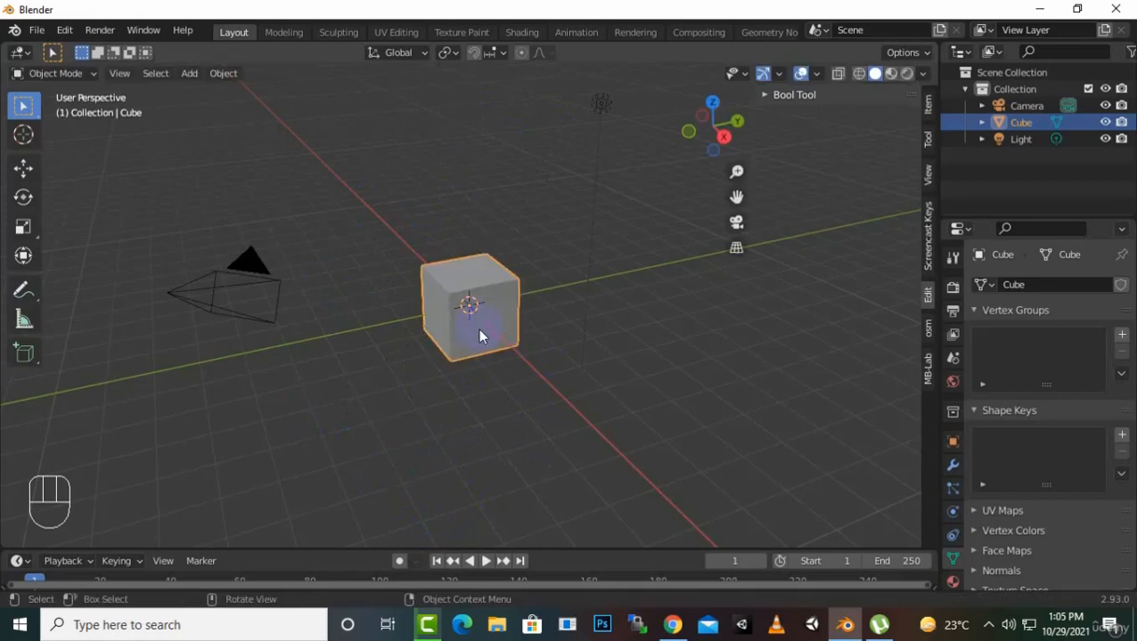
key(r)
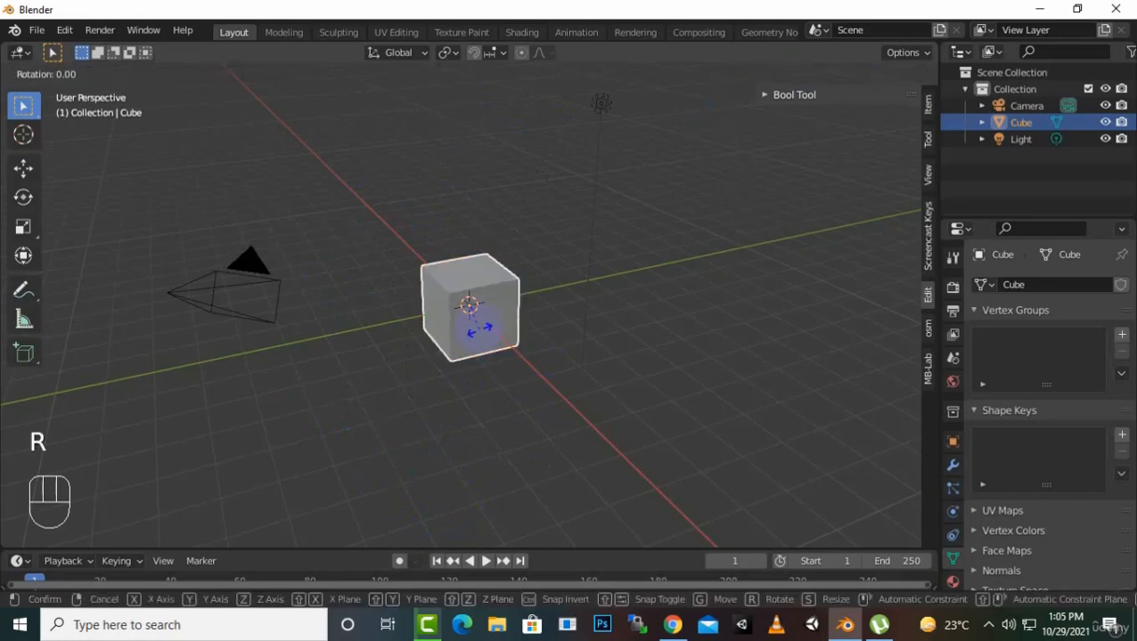
key(x)
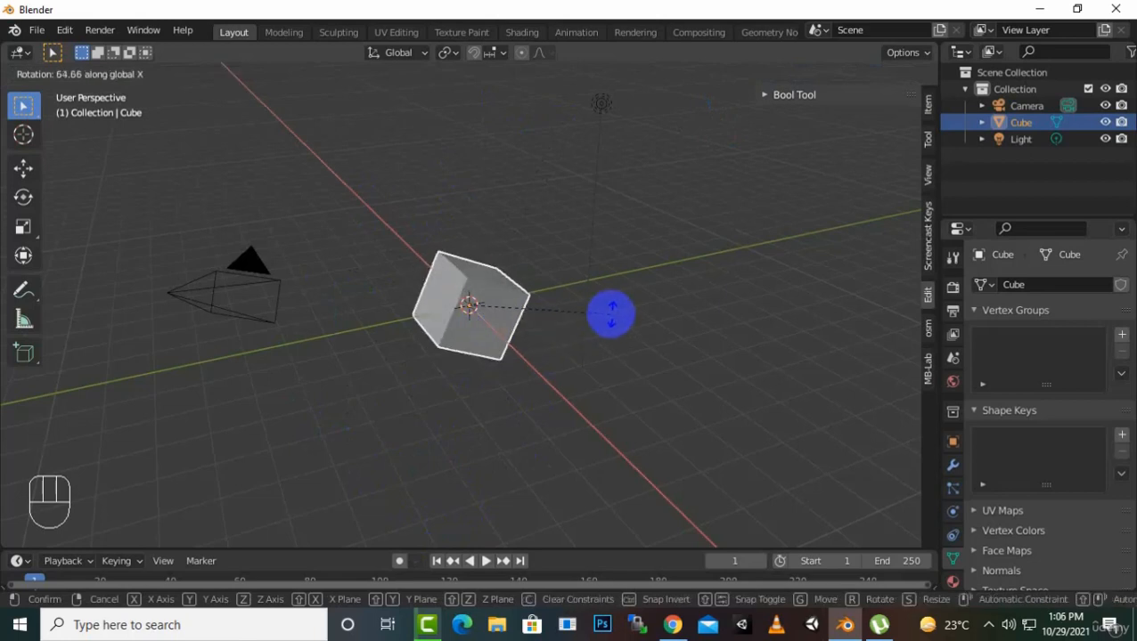
click(451, 267)
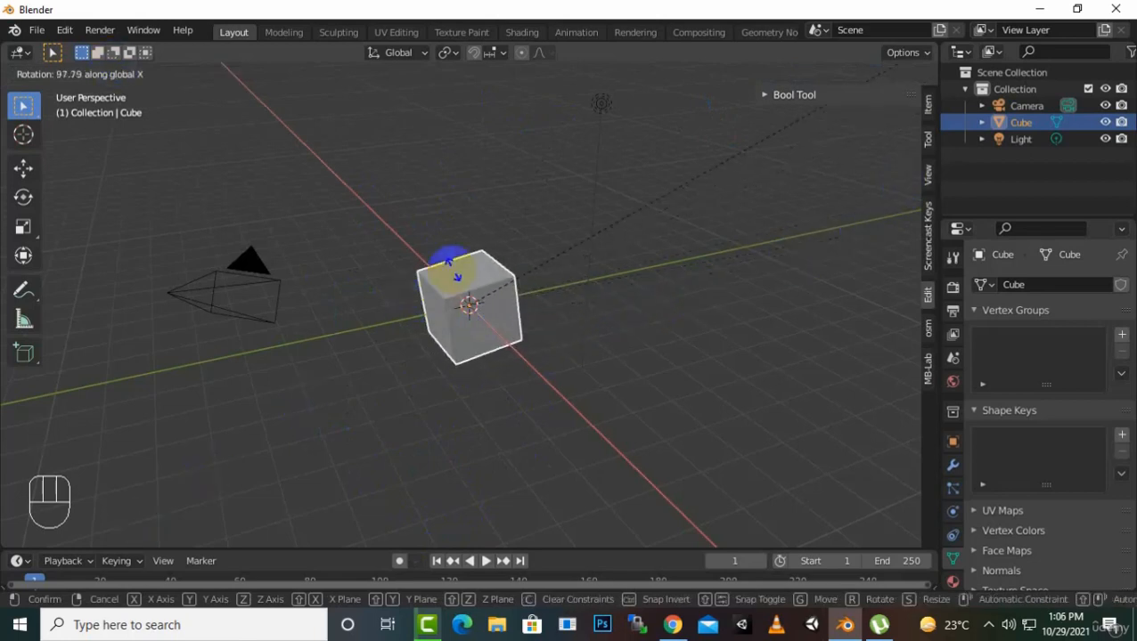
Try rotating the cube about the global Y axis and then about the Z axis
key(r)
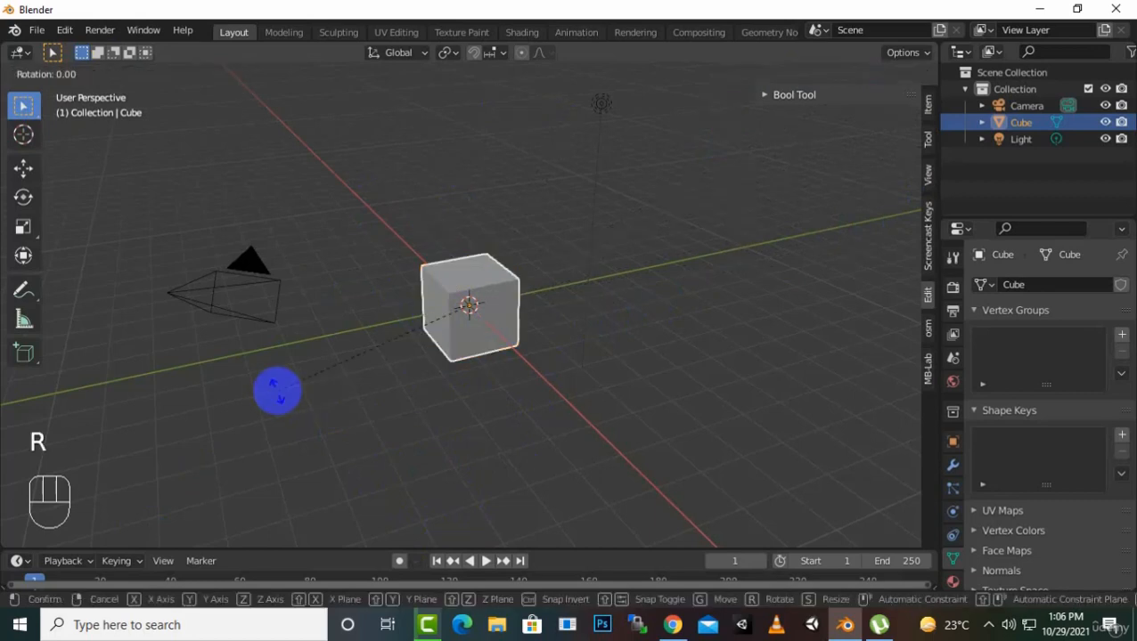
key(y)
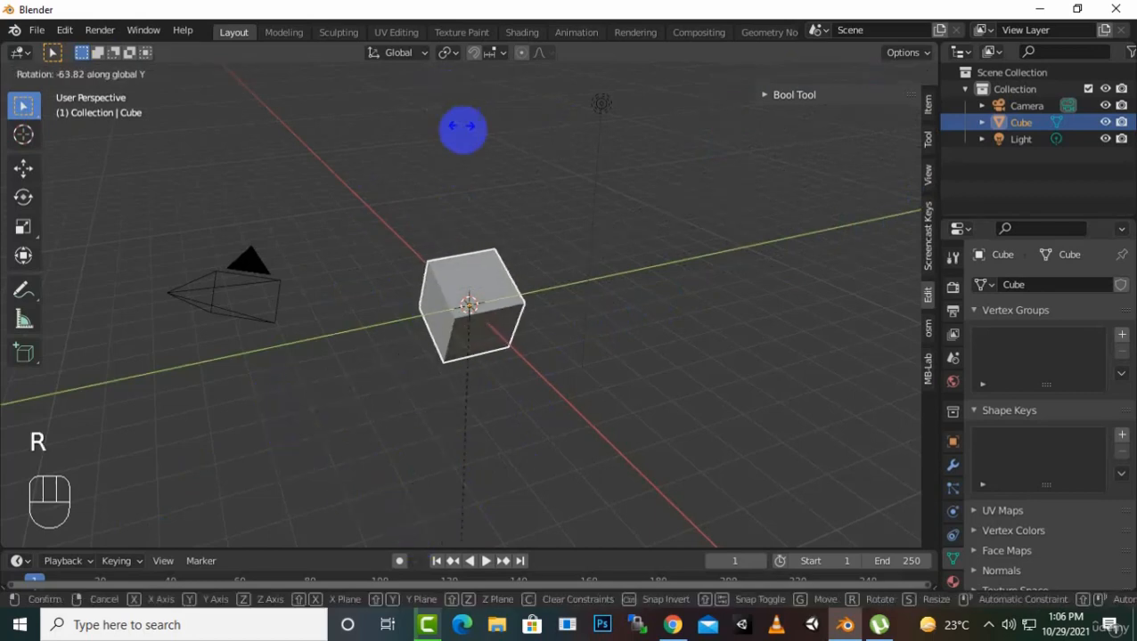
right_click(618, 106)
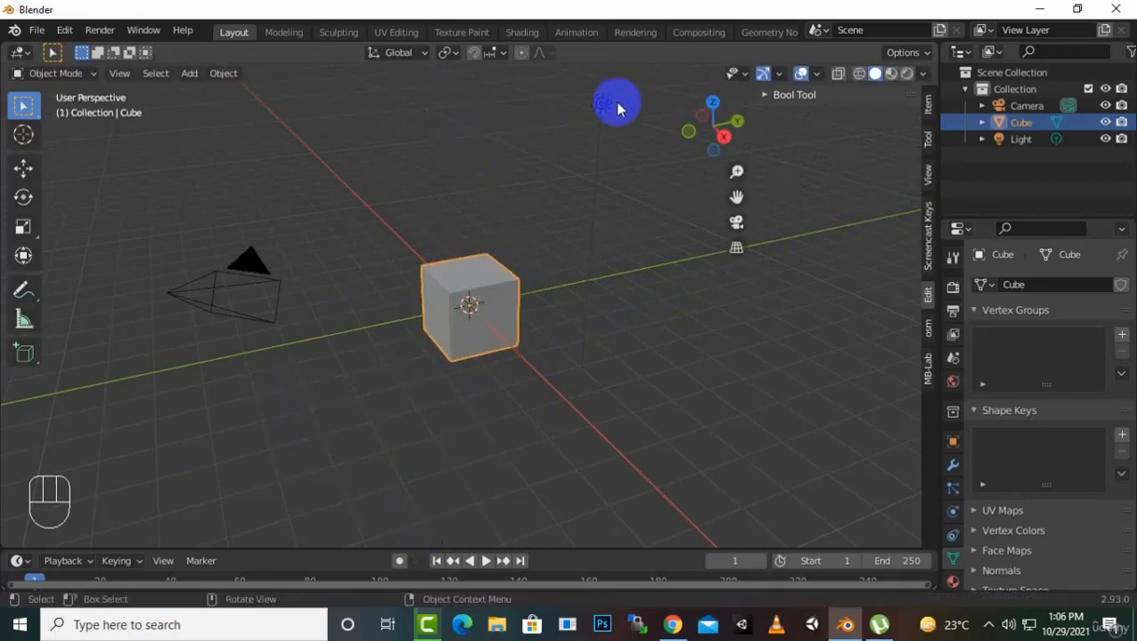
key(r)
key(z)
key(Escape)
Compare the Move, Rotate and Scale gizmos on the cube, ending with the Move tool active
click(22, 167)
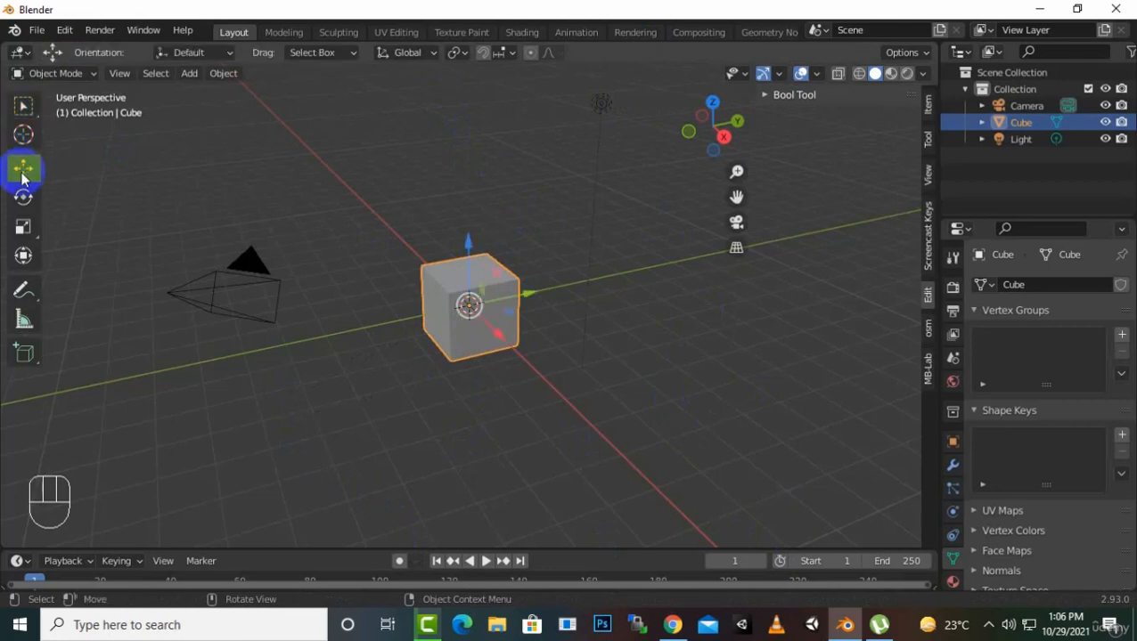
click(21, 198)
click(23, 225)
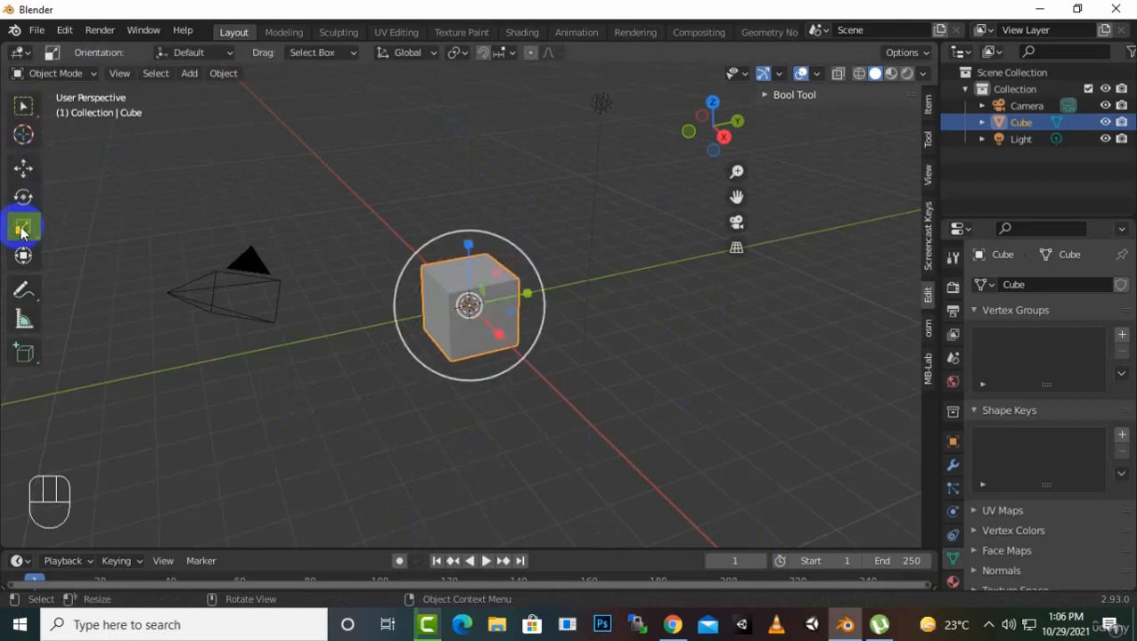
key(Escape)
right_click(654, 339)
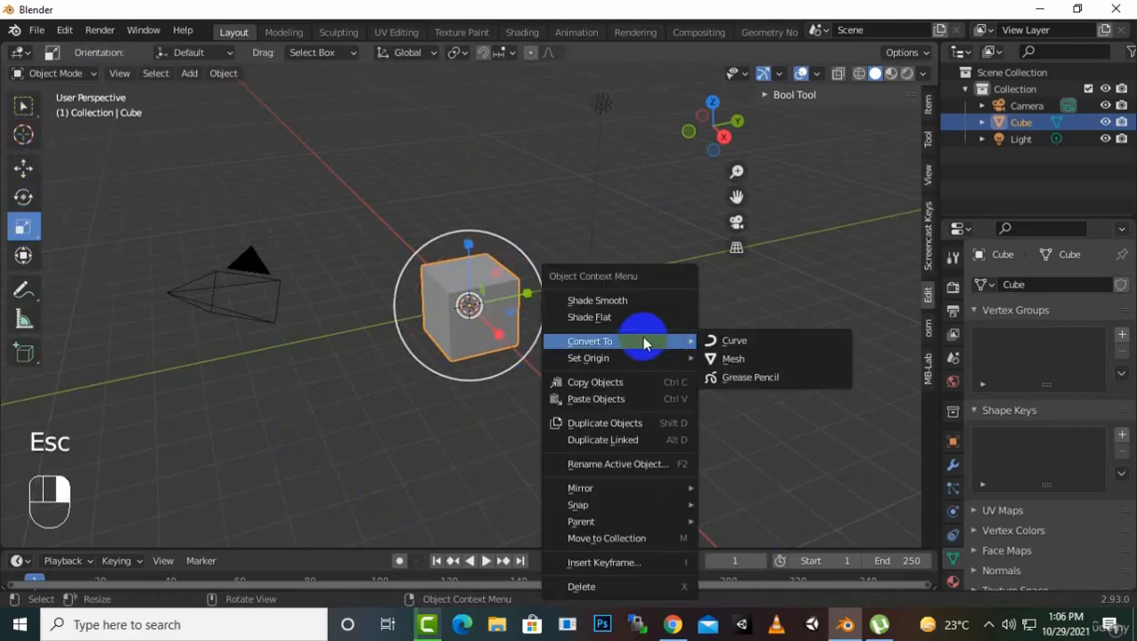
click(23, 170)
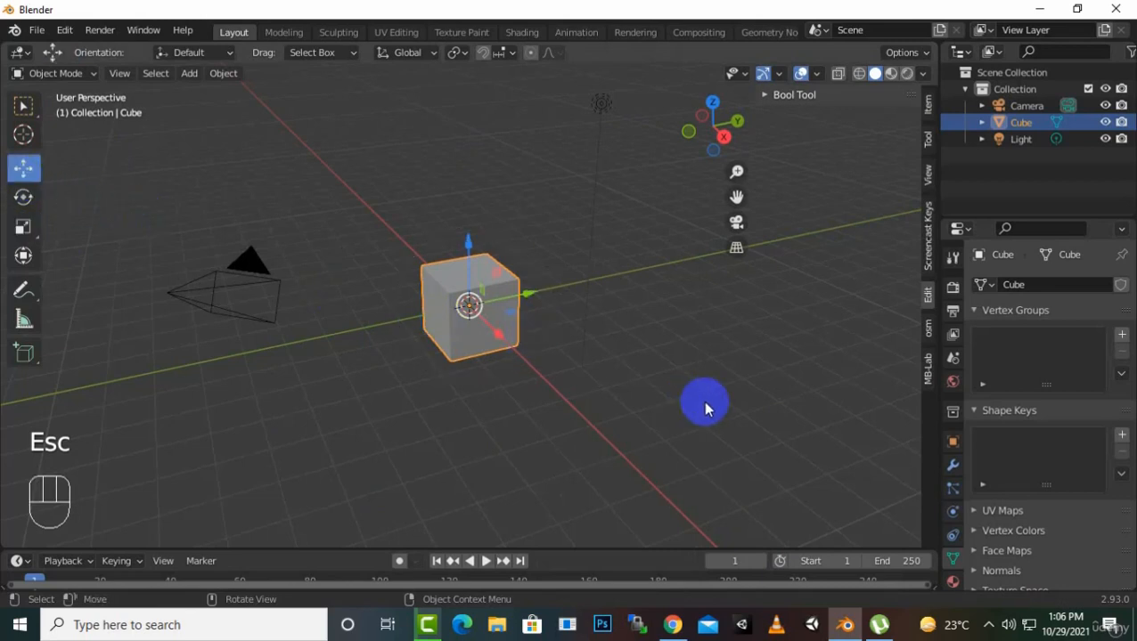
Try scaling the cube freely and then along the global X axis only
key(s)
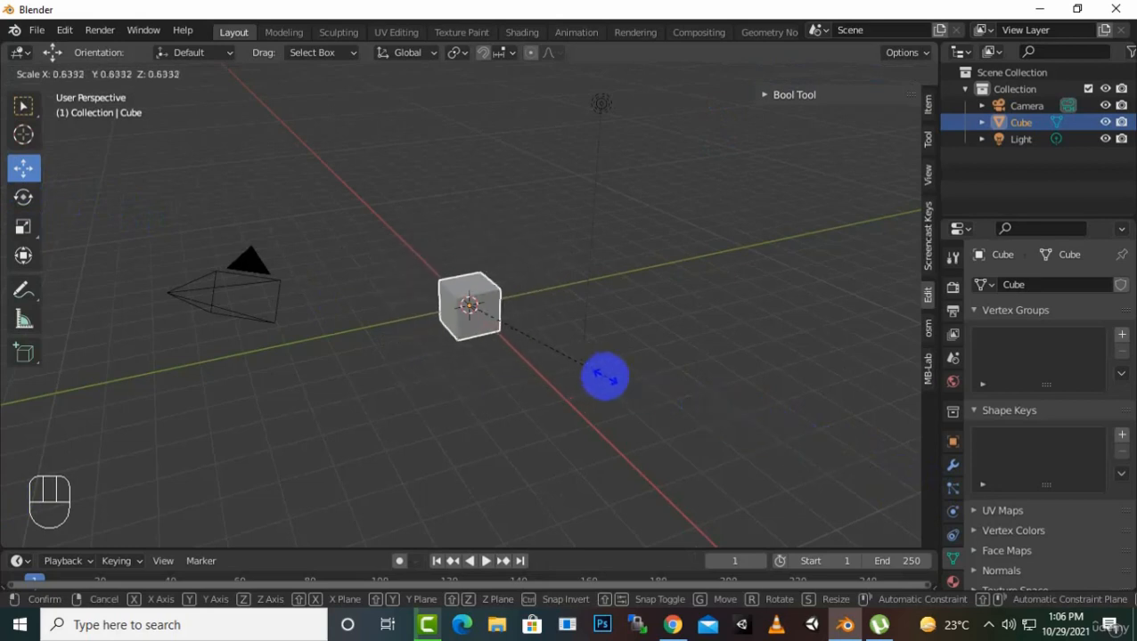
right_click(857, 452)
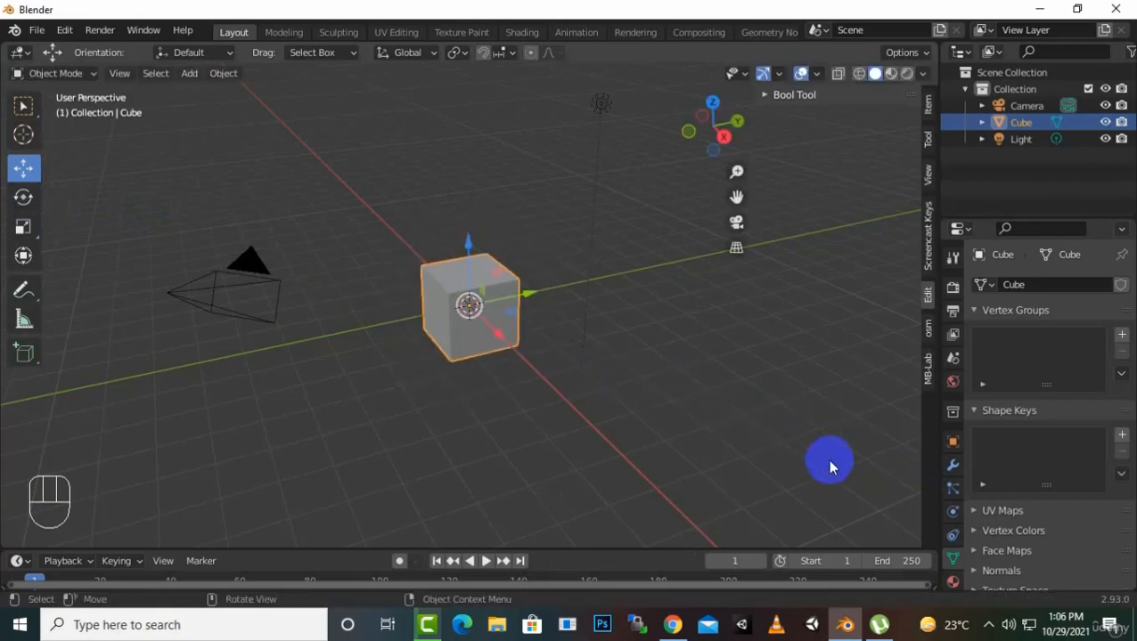
key(s)
key(x)
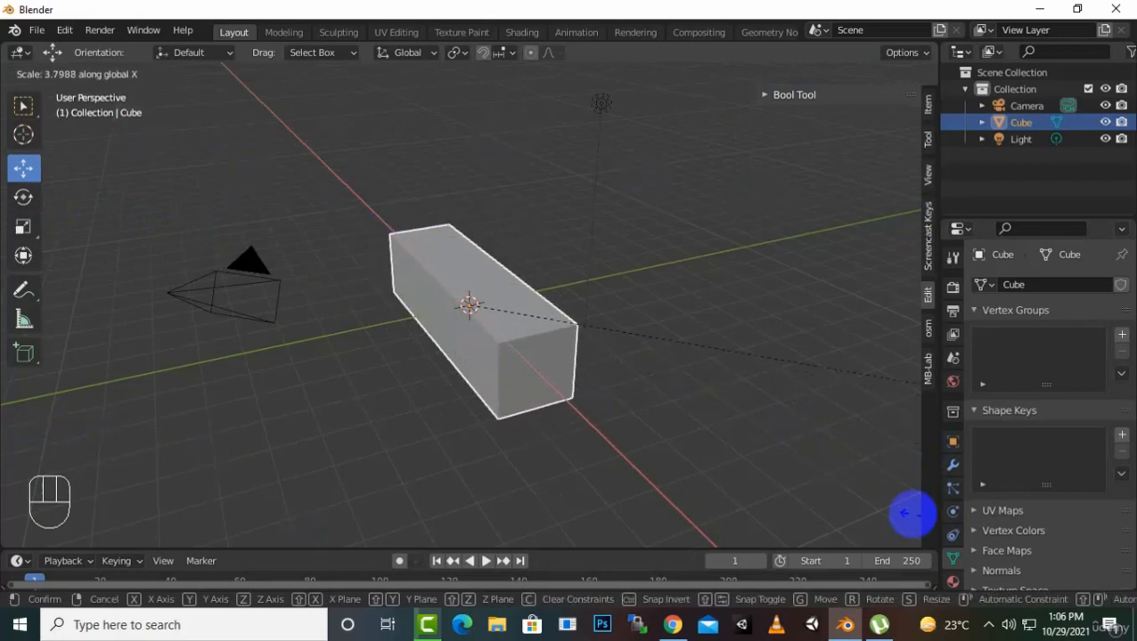
right_click(684, 460)
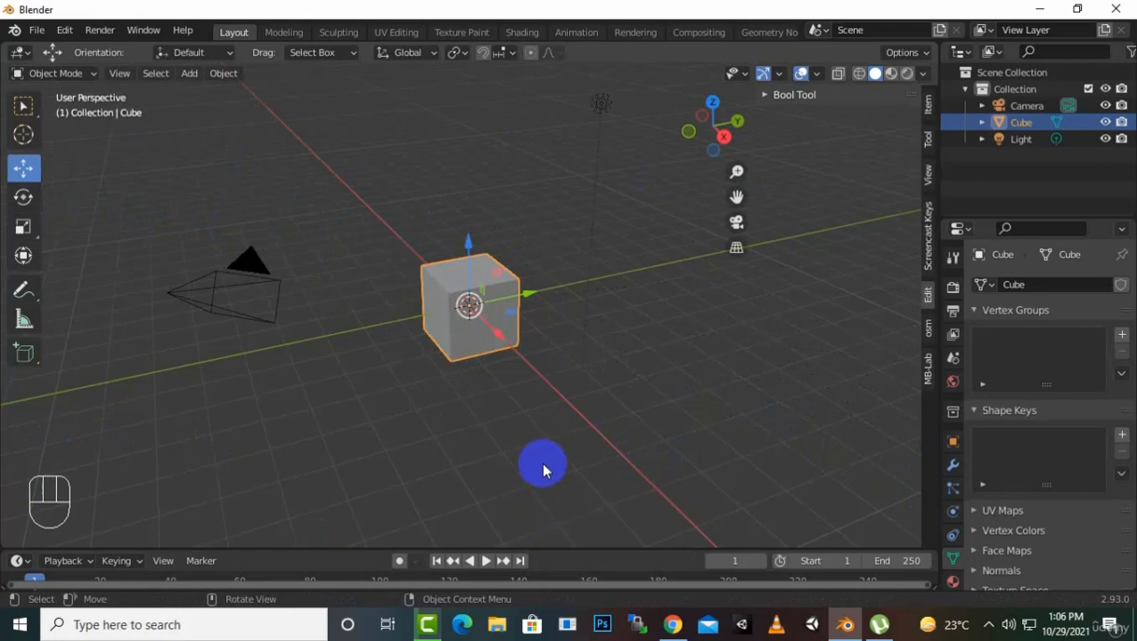
Try scaling the cube along the global Y axis and then along the global Z axis
key(s)
key(y)
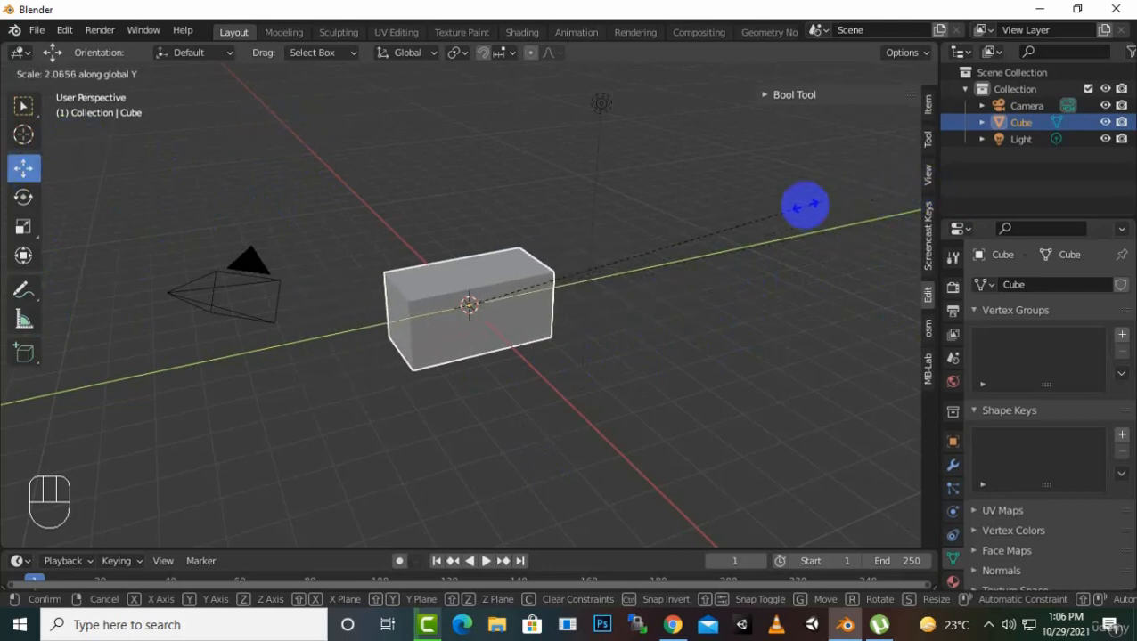
click(792, 232)
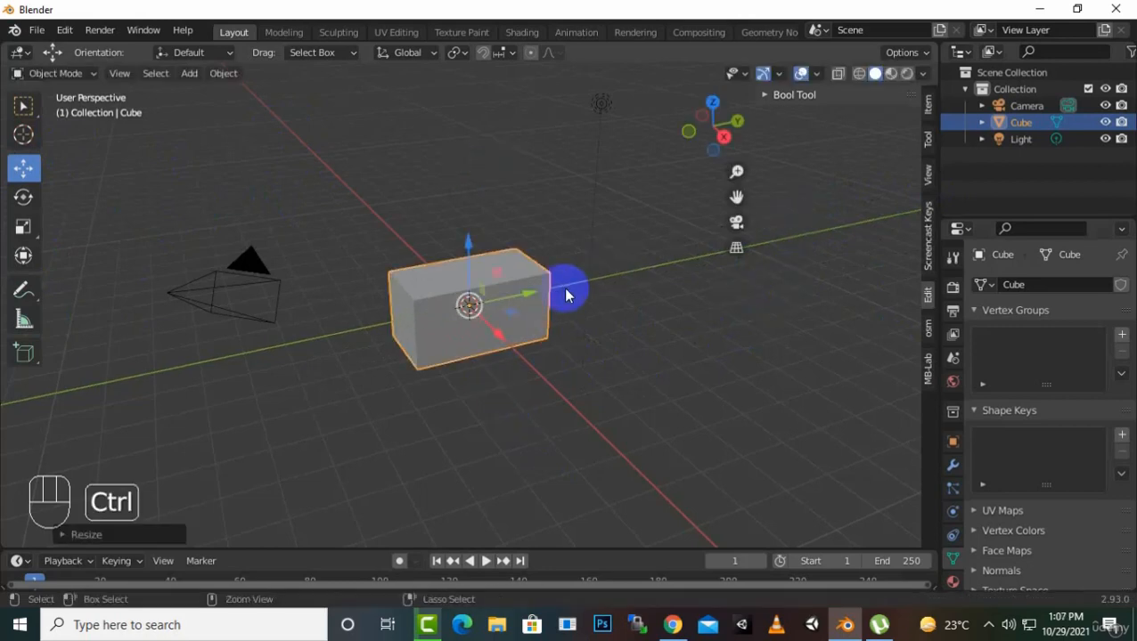
key(ctrl+z)
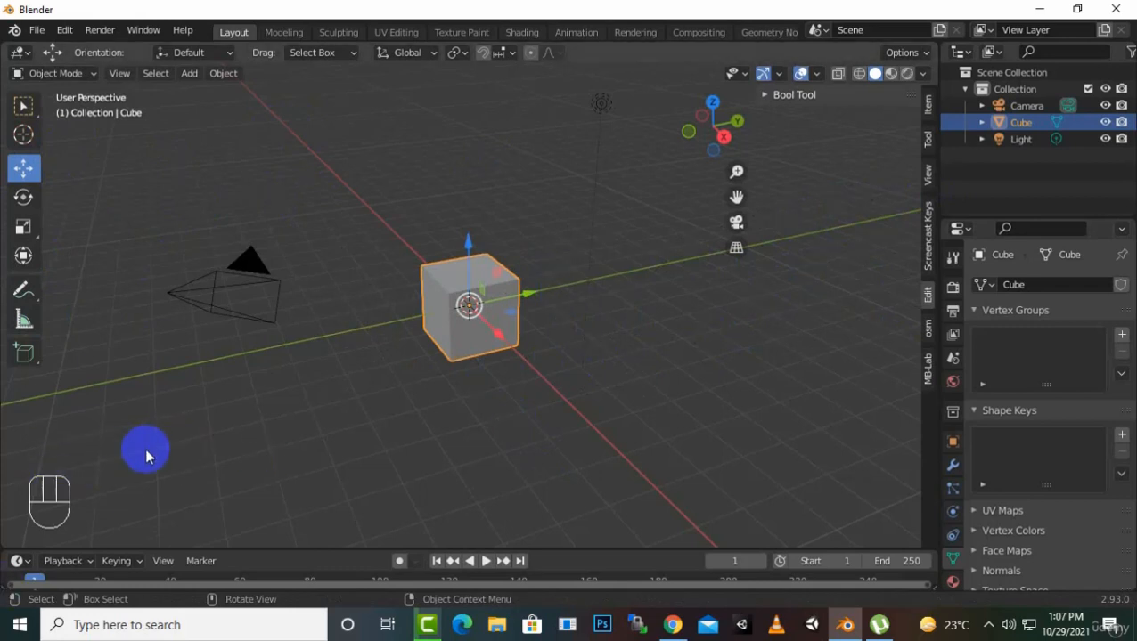
key(s)
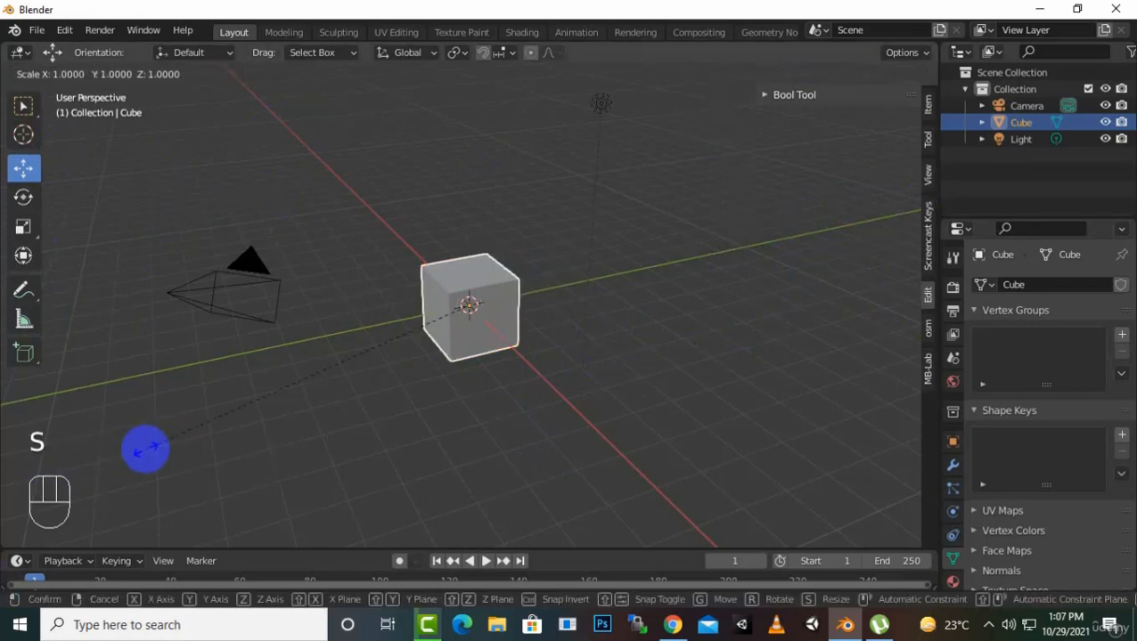
key(z)
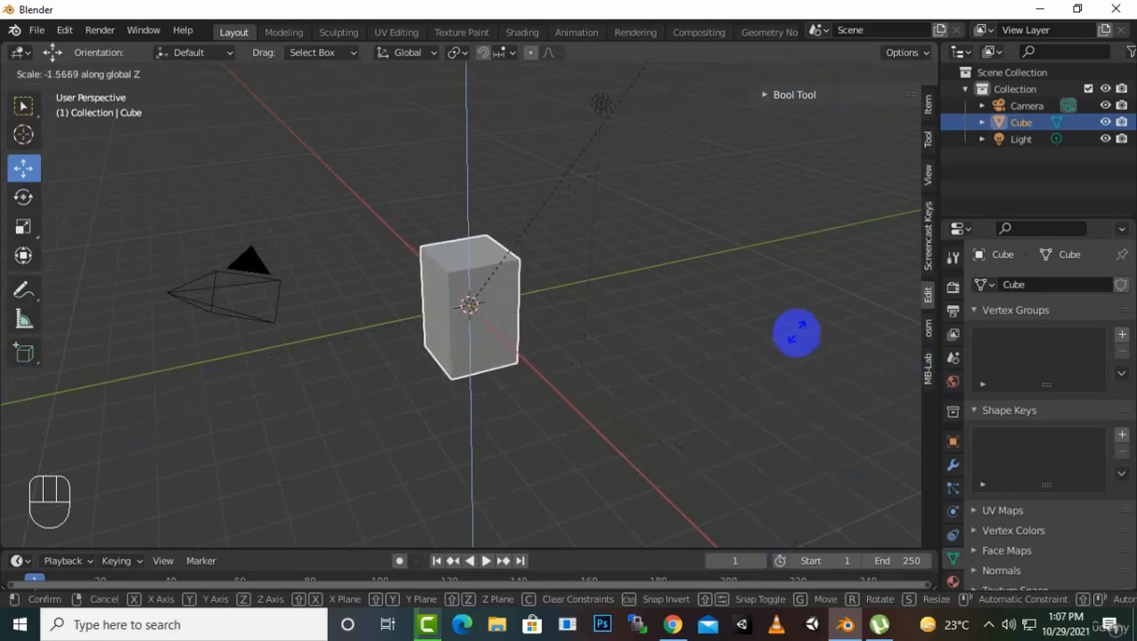
right_click(794, 326)
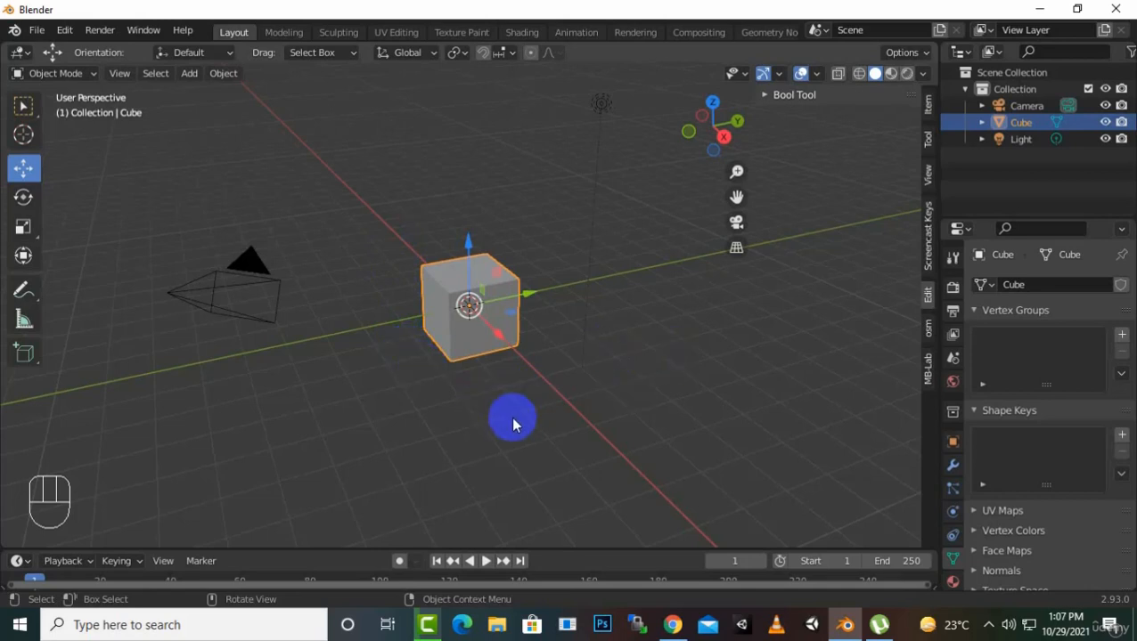
Examine the cube from close up and from far away, ending at a medium viewing distance
scroll(512, 425, up, 5)
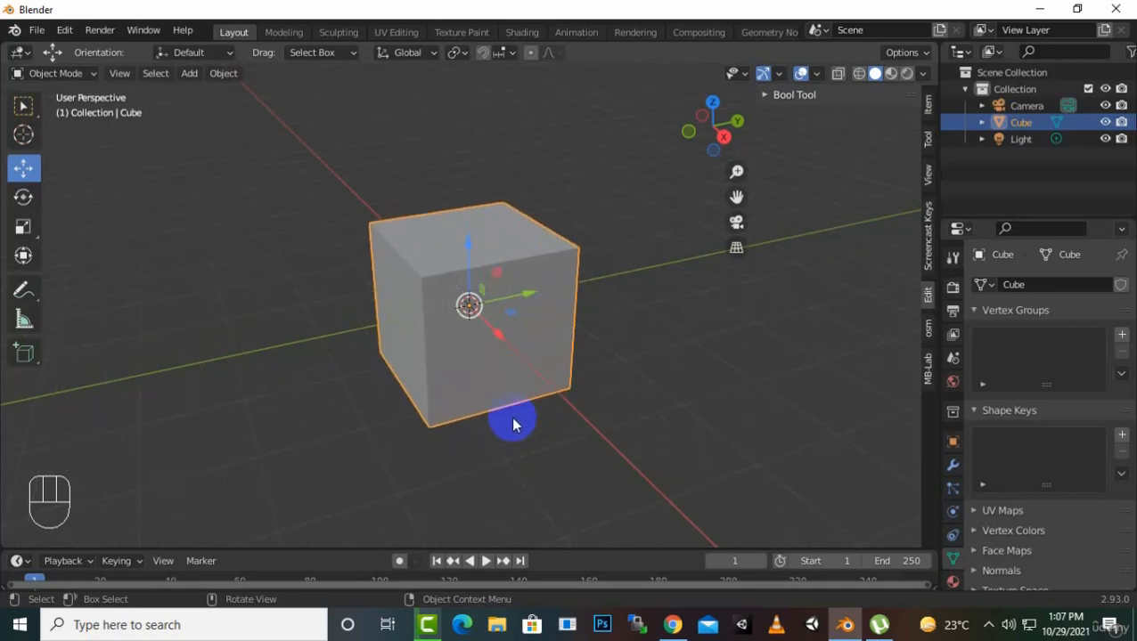
scroll(512, 424, up, 2)
scroll(512, 425, down, 2)
scroll(513, 425, down, 10)
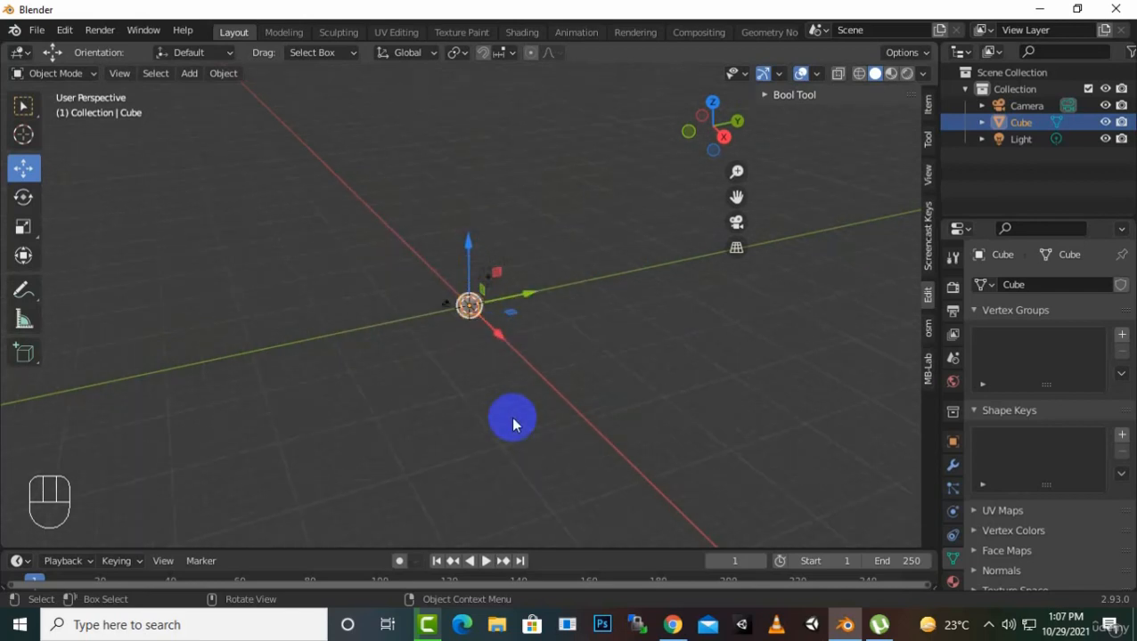
scroll(512, 425, up, 10)
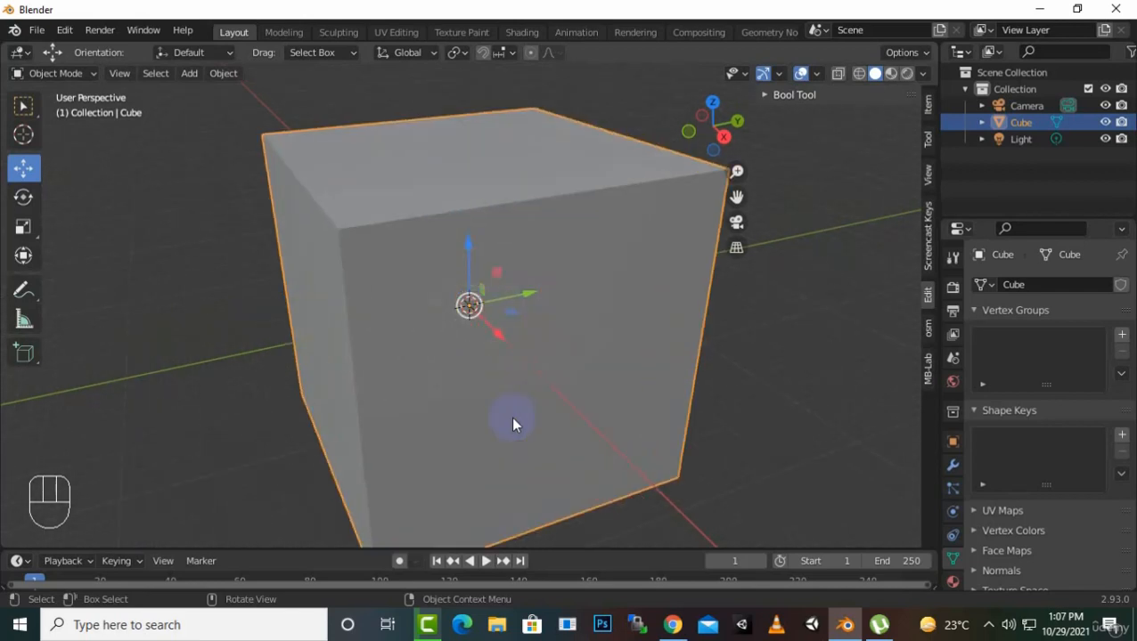
scroll(512, 425, down, 5)
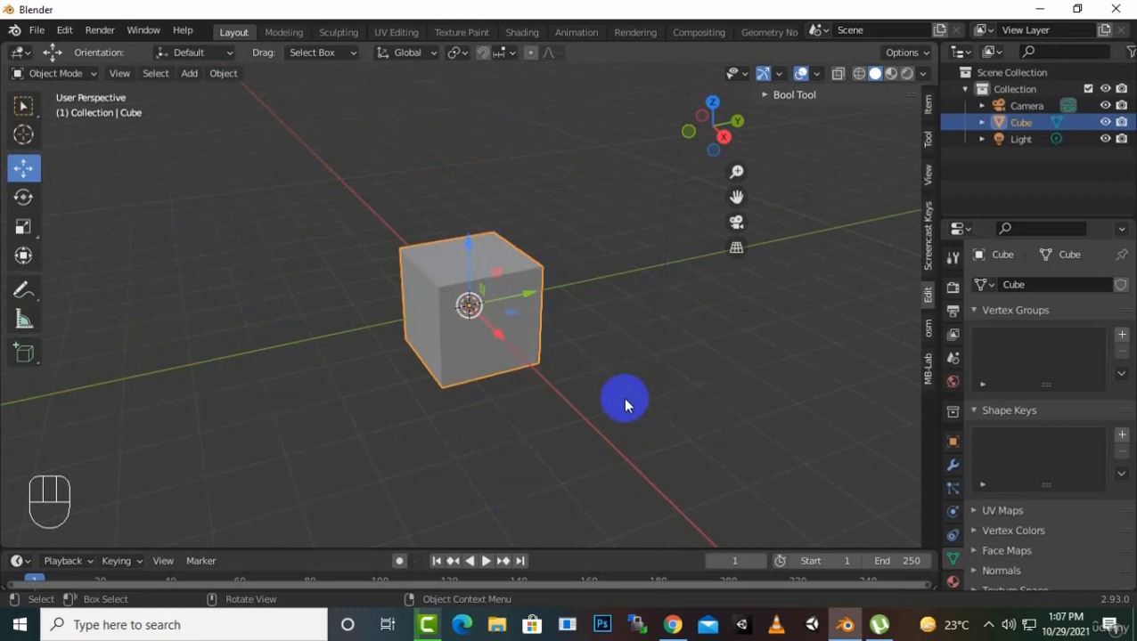
Inspect the cube from various angles, including snapped orthographic views such as Bottom, ending in an angled perspective view
middle_drag(624, 378, 592, 208)
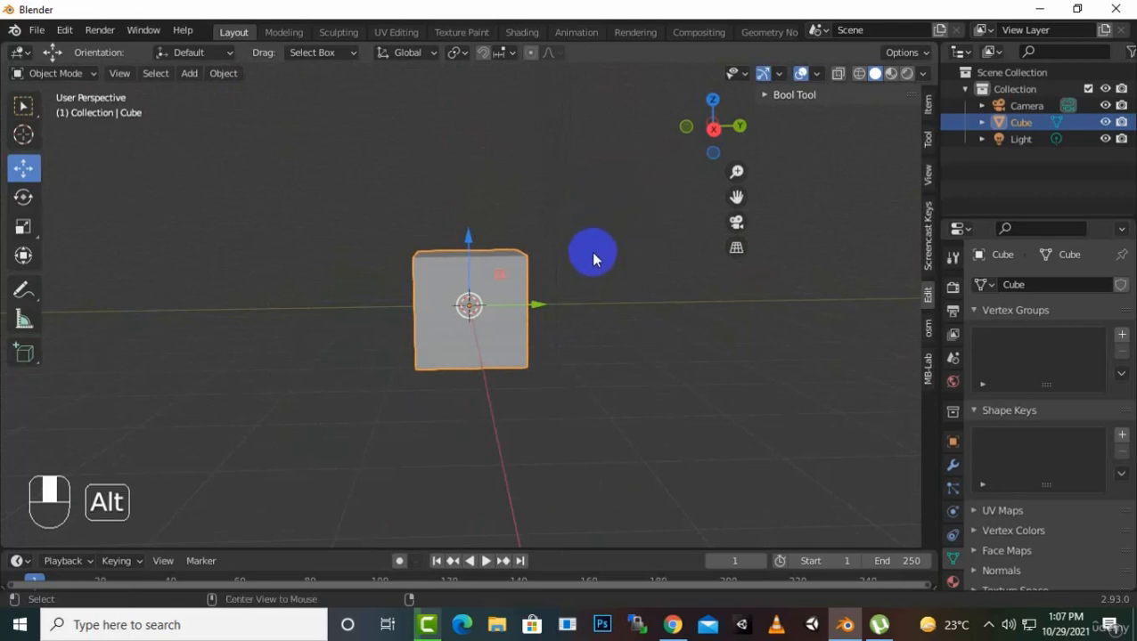
alt+middle_drag(593, 253, 595, 217)
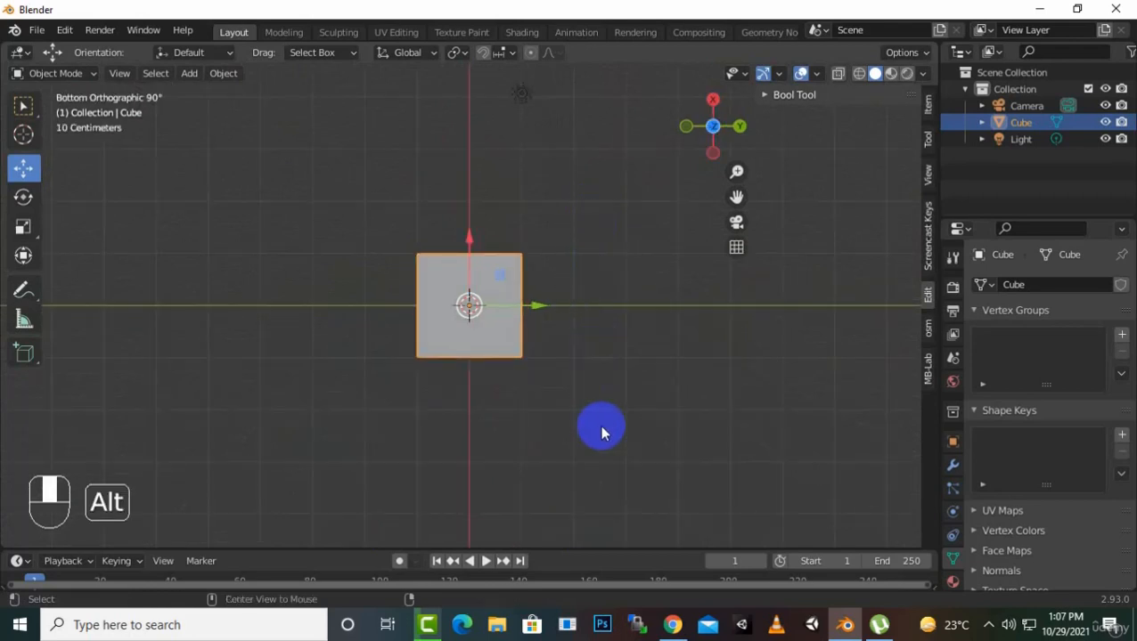
alt+middle_drag(613, 365, 536, 395)
alt+middle_drag(570, 150, 630, 127)
middle_drag(636, 422, 624, 462)
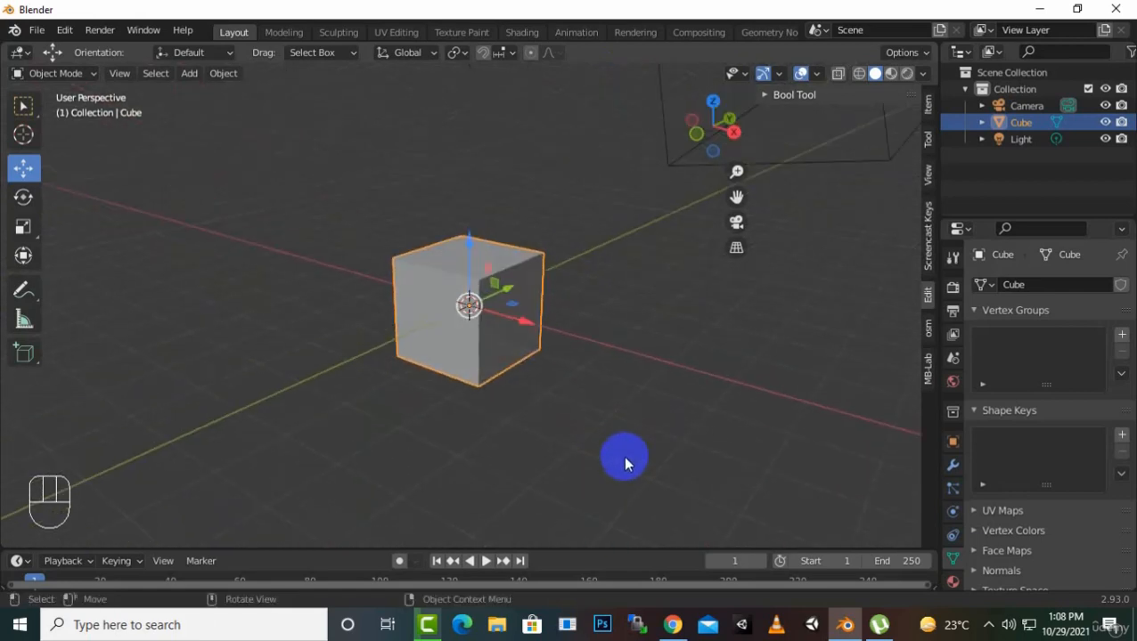
mouse_move(621, 407)
alt+mouse_down()
mouse_move(627, 452)
mouse_move(716, 285)
alt+mouse_up()
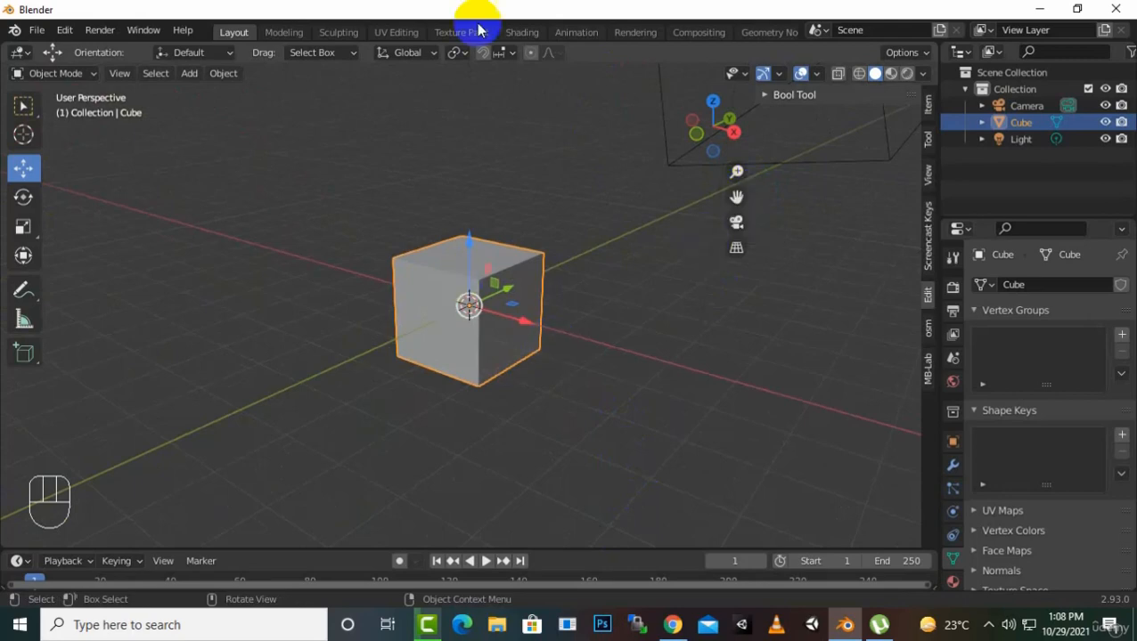
Pan the view around the cube and frame it from closer up
drag(740, 196, 735, 233)
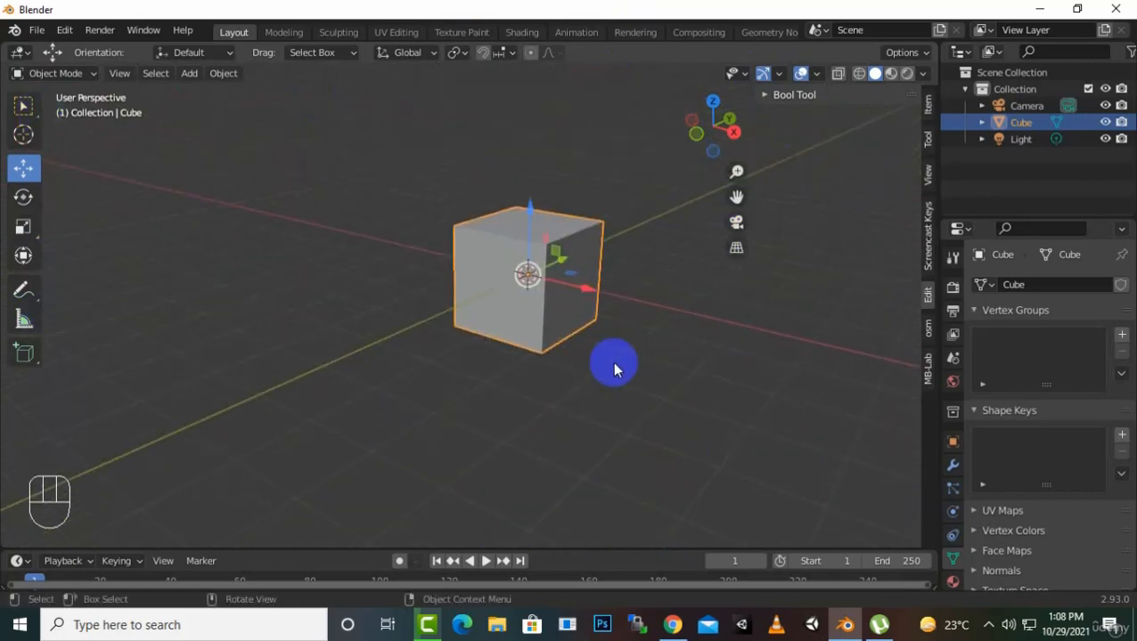
middle_drag(612, 361, 592, 317)
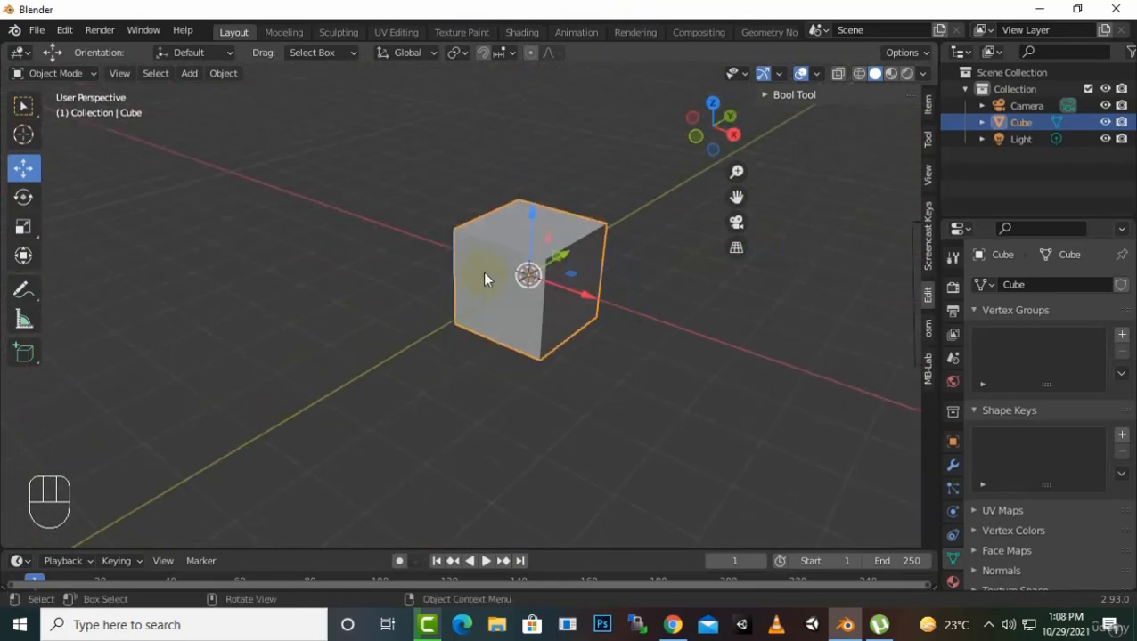
scroll(588, 303, up, 2)
drag(737, 200, 713, 200)
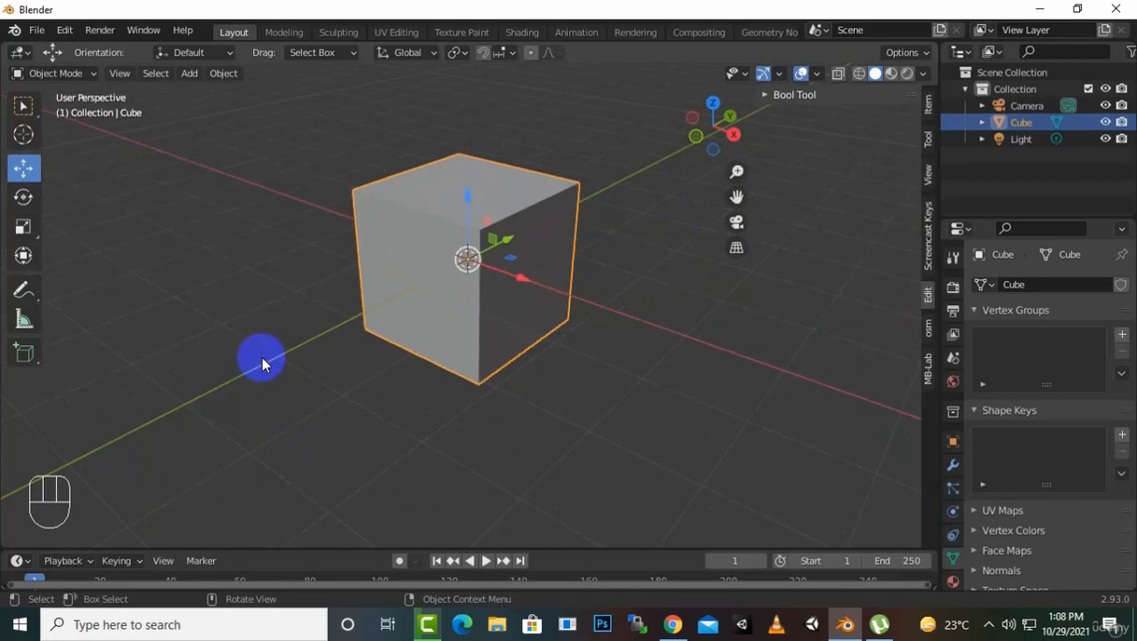
Switch the cube to Edit Mode and back to Object Mode, and slide it back and forth along X to slightly beyond the origin
key(Tab)
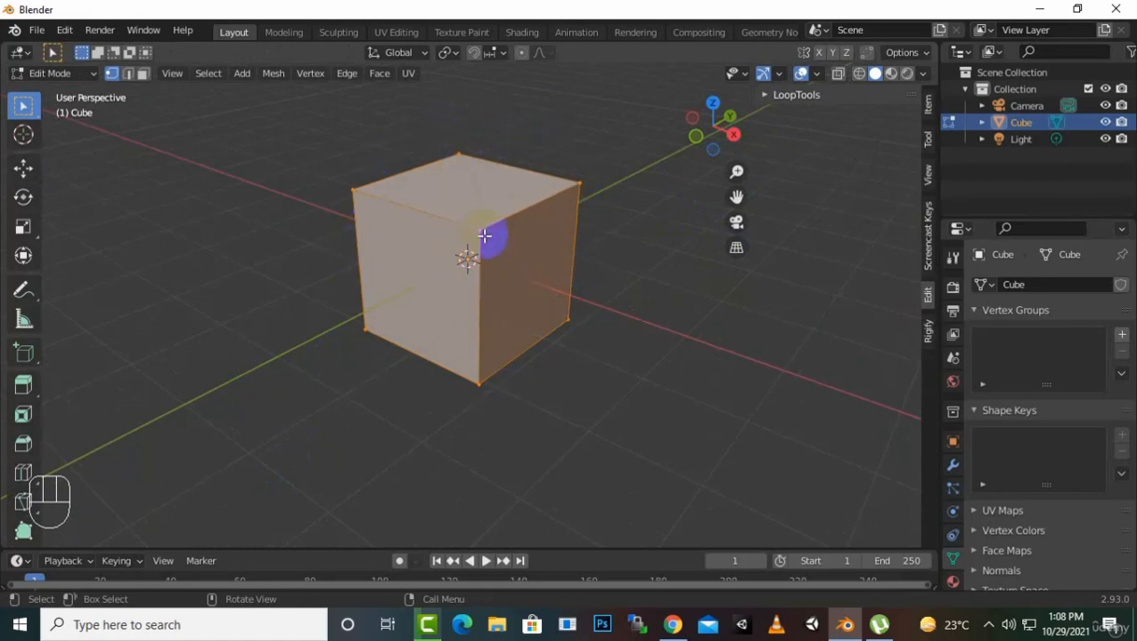
key(Tab)
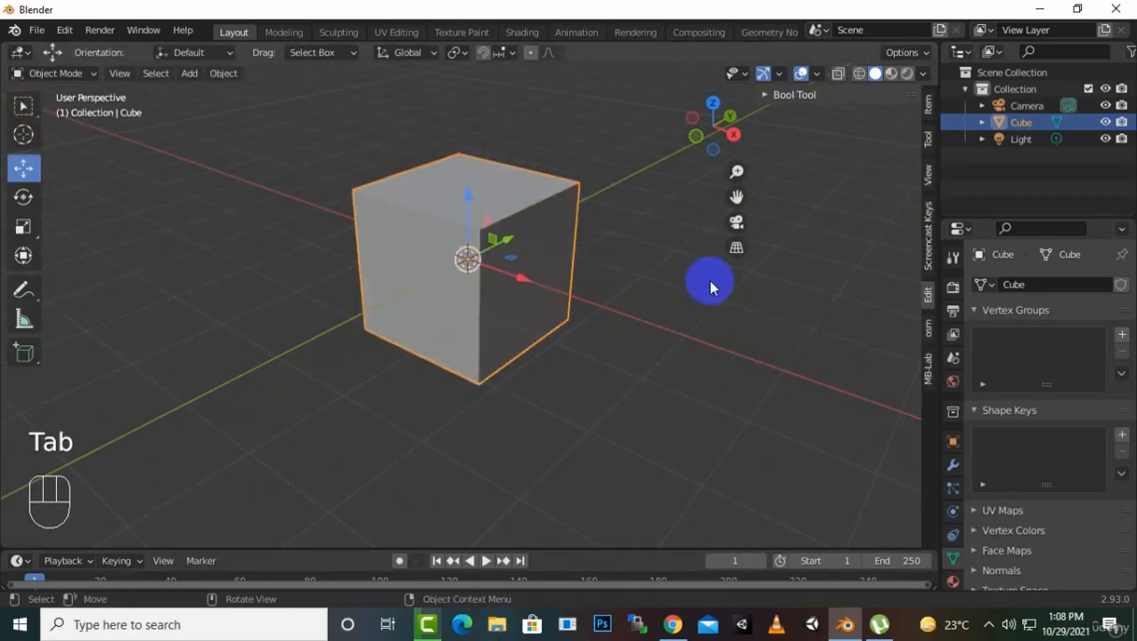
middle_drag(627, 440, 650, 450)
scroll(531, 267, up, 3)
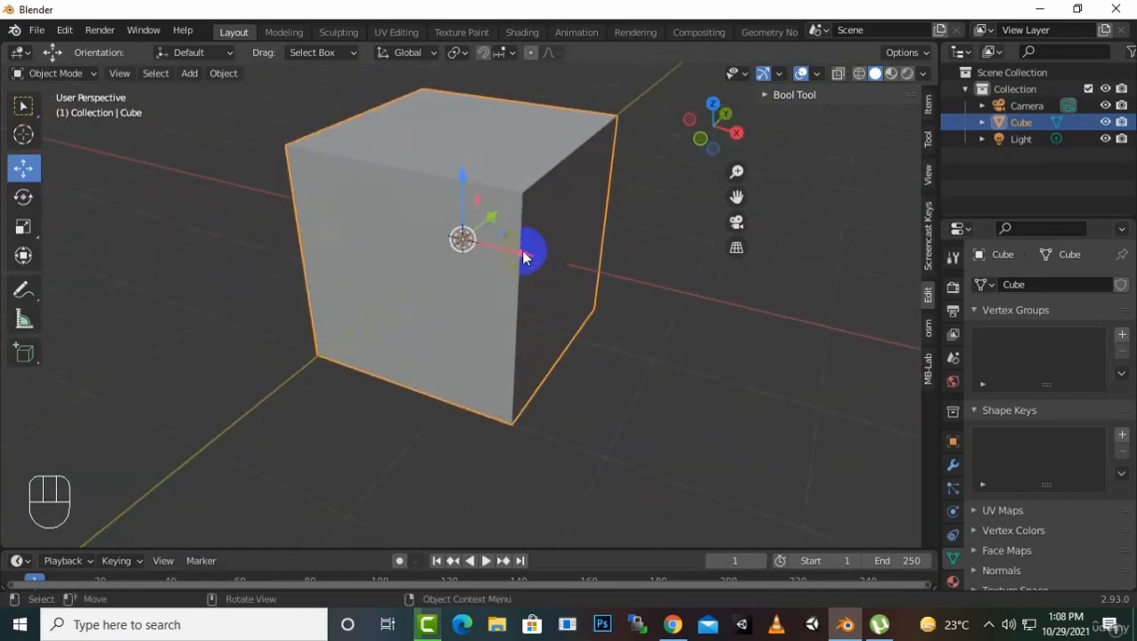
drag(531, 258, 647, 318)
drag(613, 248, 457, 219)
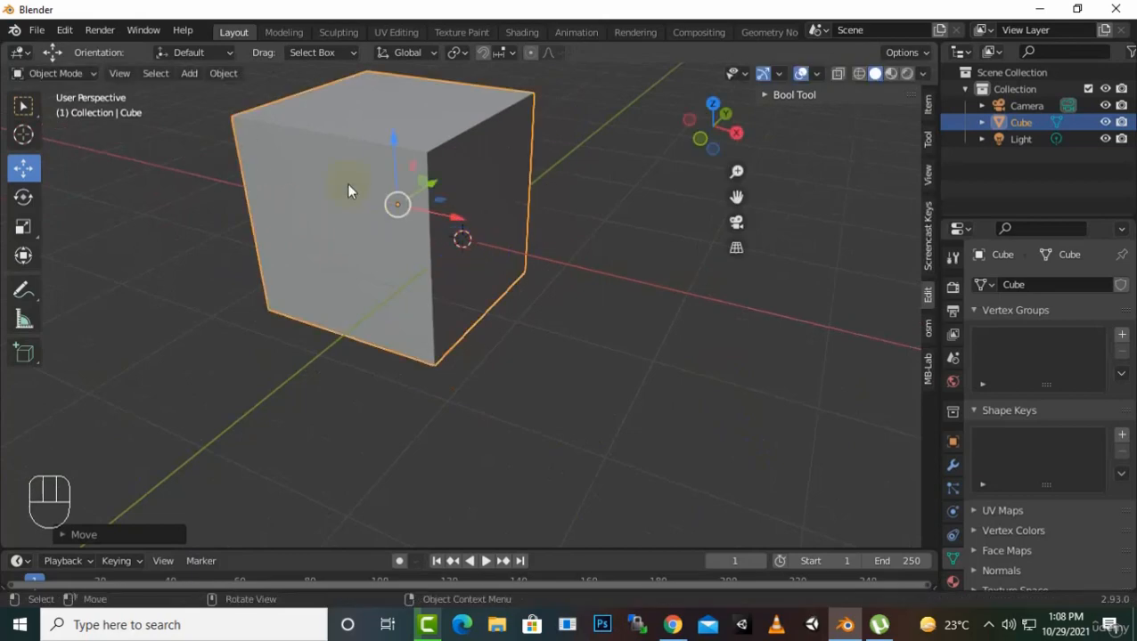
middle_drag(560, 435, 631, 412)
scroll(465, 378, down, 3)
scroll(472, 306, up, 3)
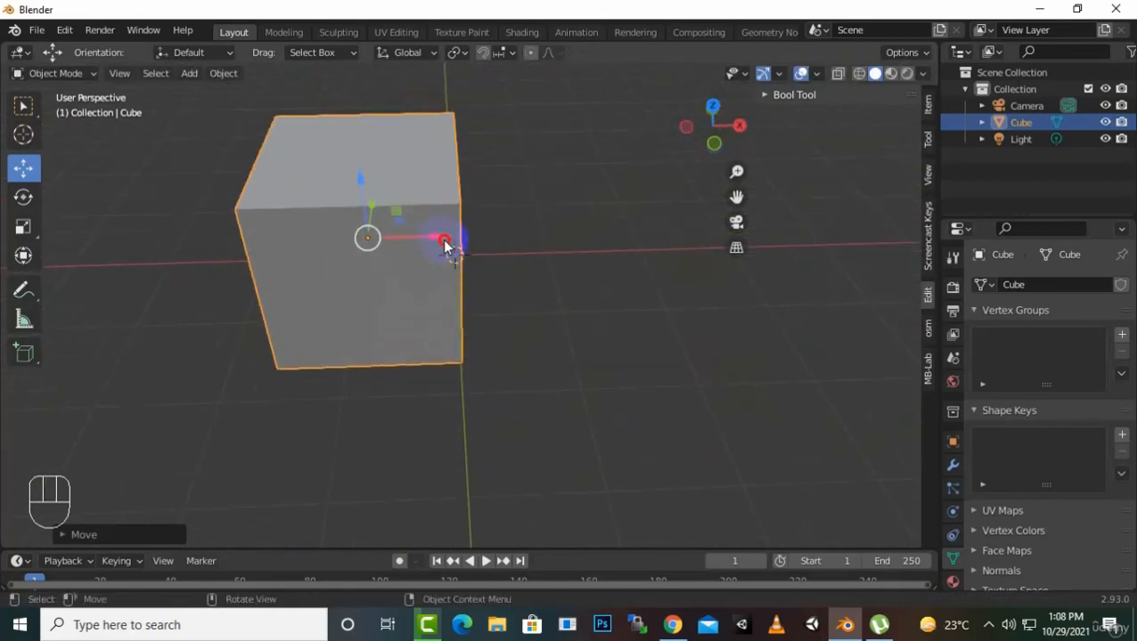
drag(445, 245, 558, 262)
middle_drag(685, 431, 552, 393)
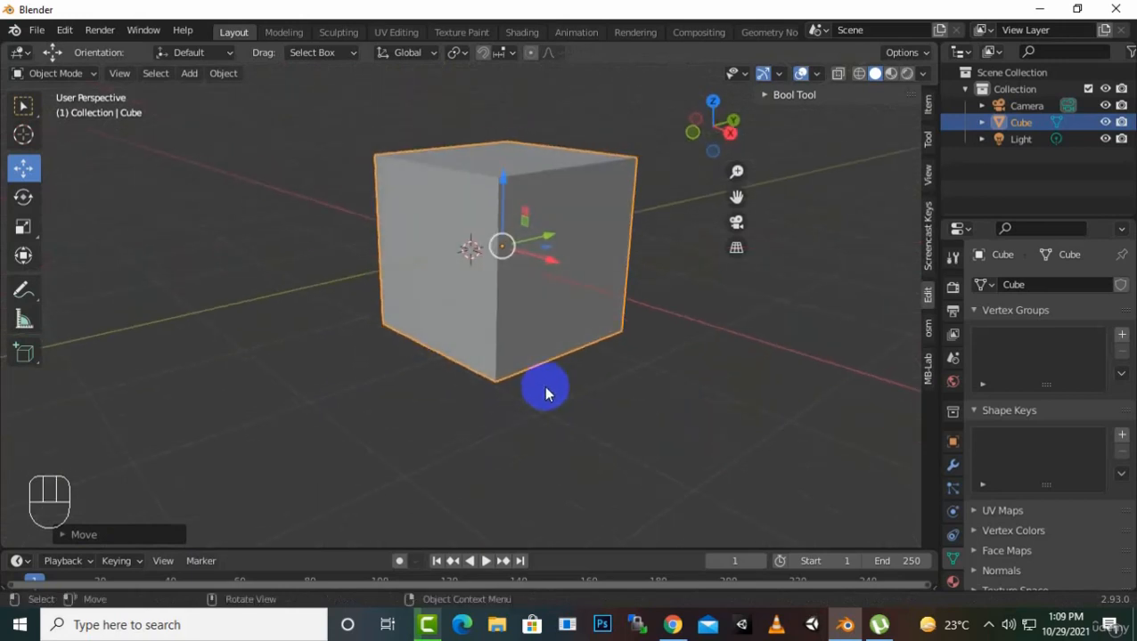
Enter Edit Mode on the cube and select three of its corner vertices one at a time
key(Tab)
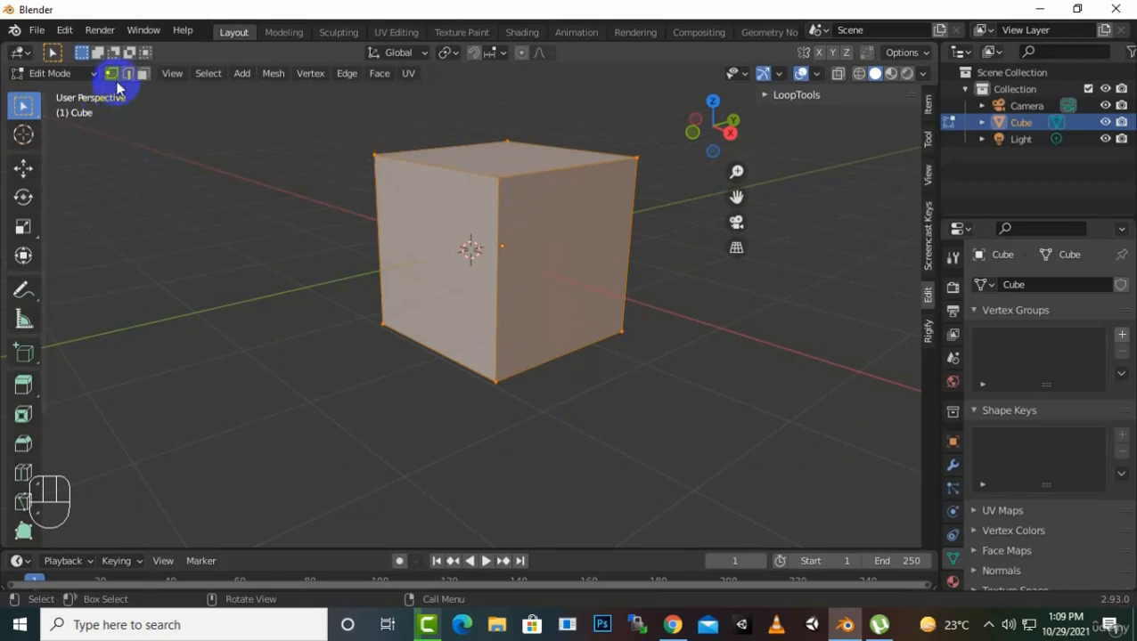
click(496, 189)
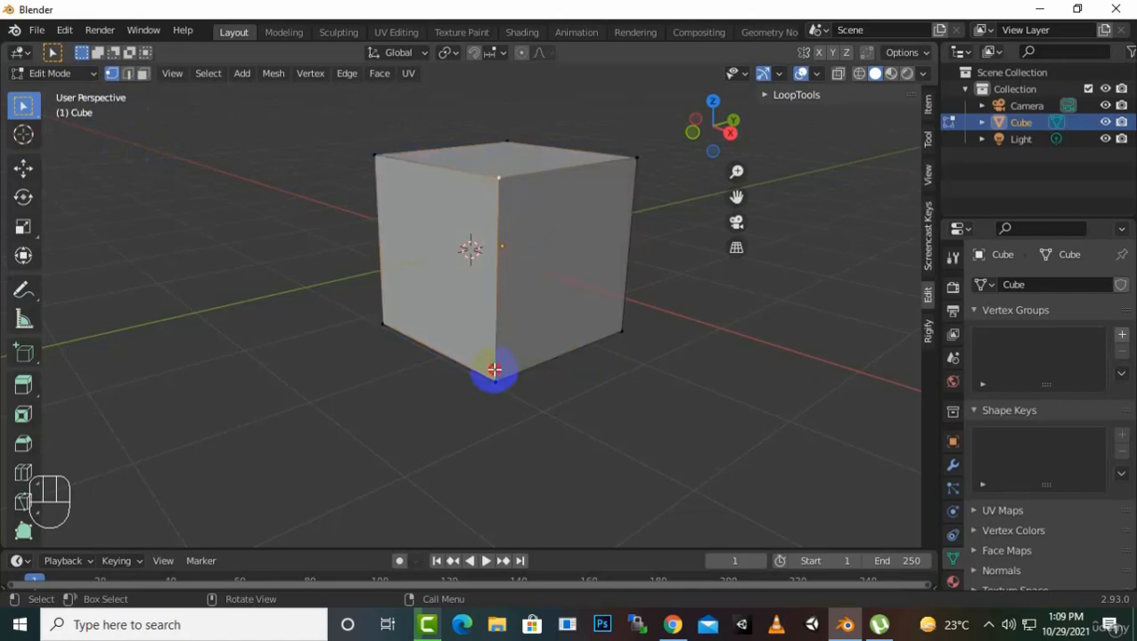
click(494, 371)
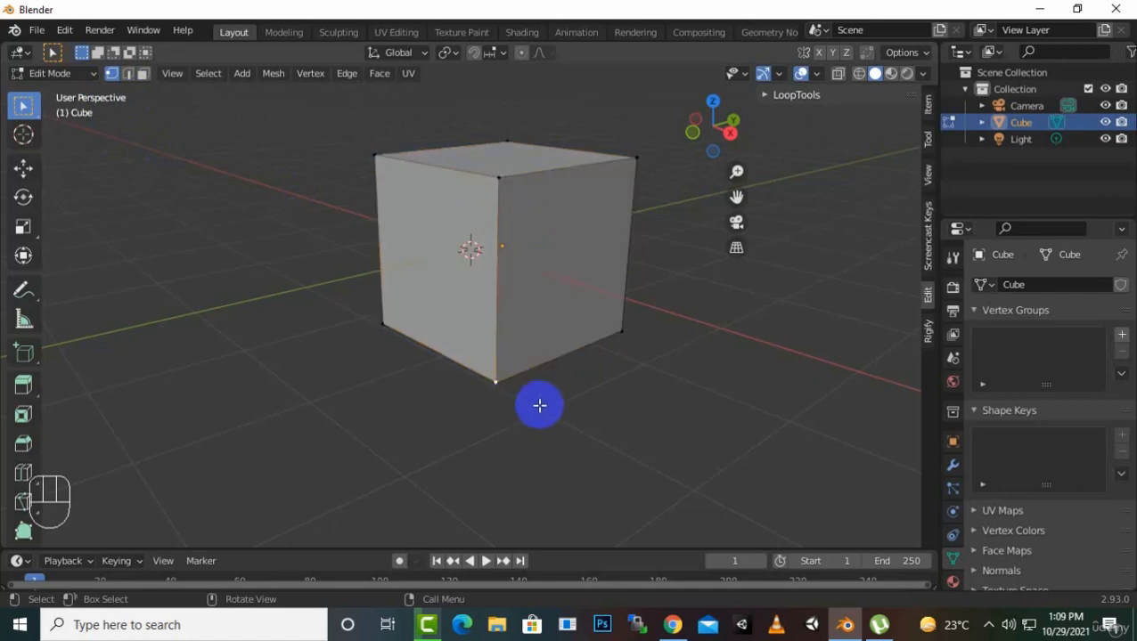
click(384, 319)
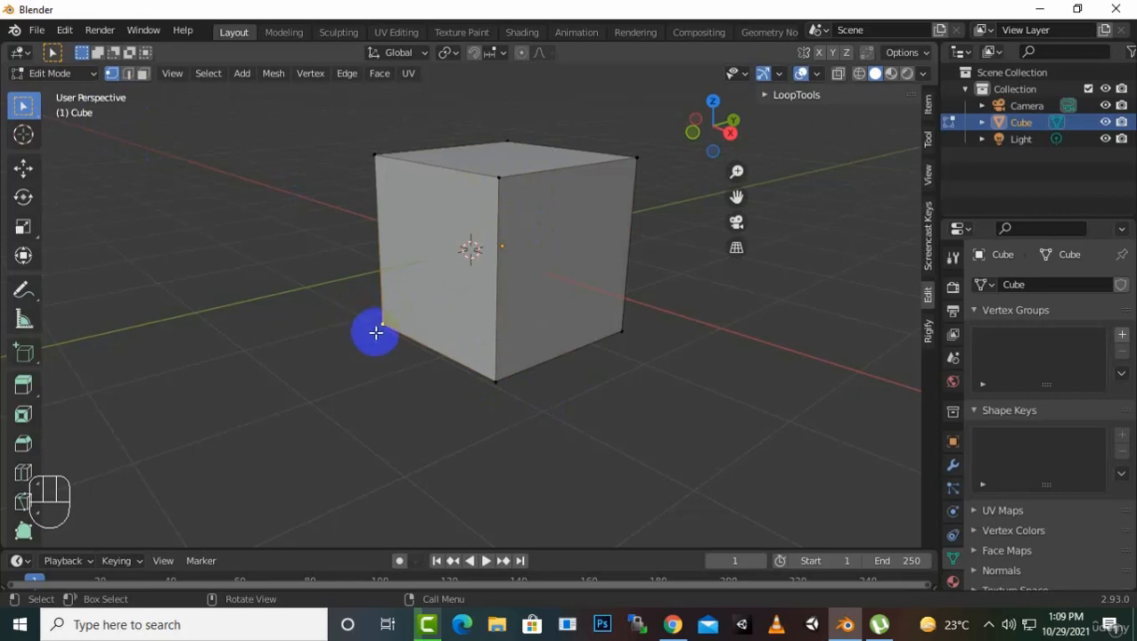
Select several of the cube's edges one at a time in edge select mode, and change to face select mode
click(134, 75)
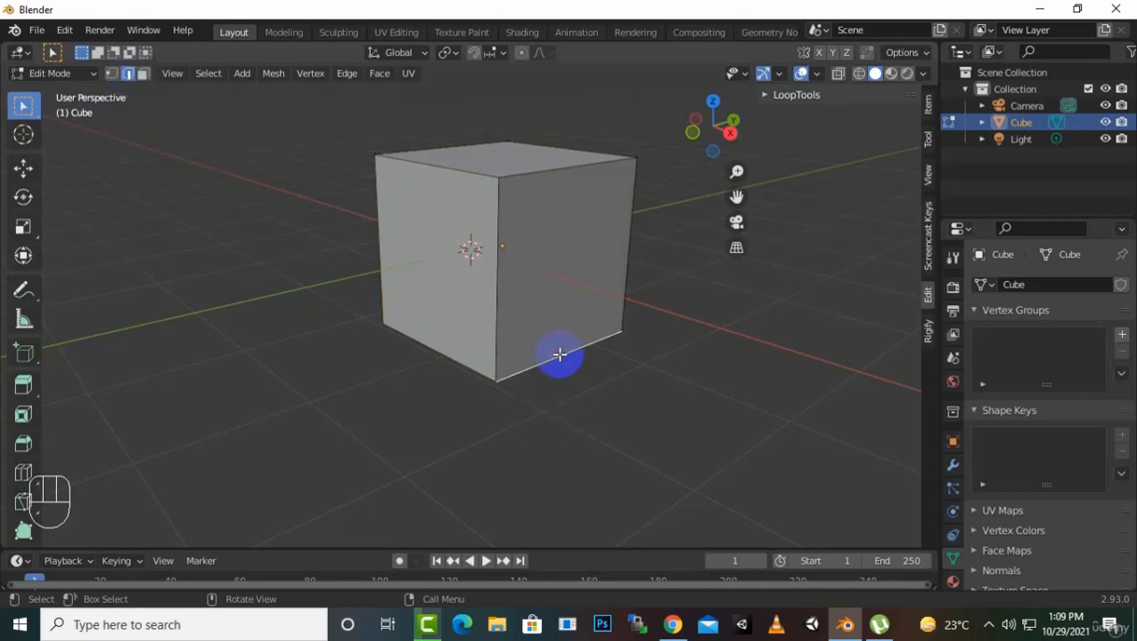
click(528, 163)
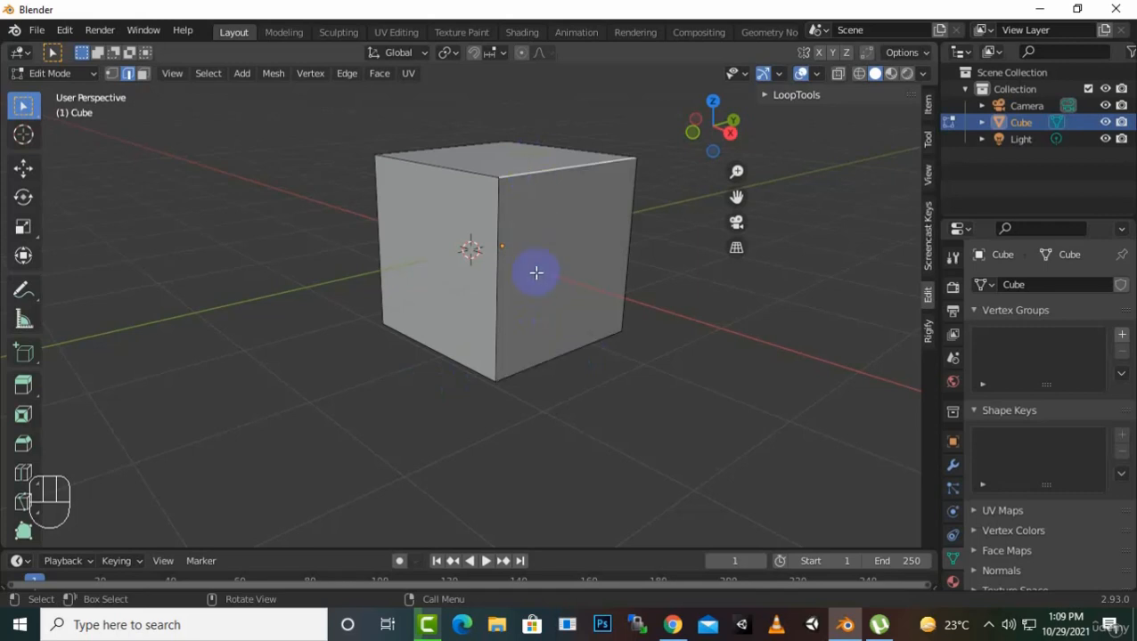
click(498, 304)
click(498, 384)
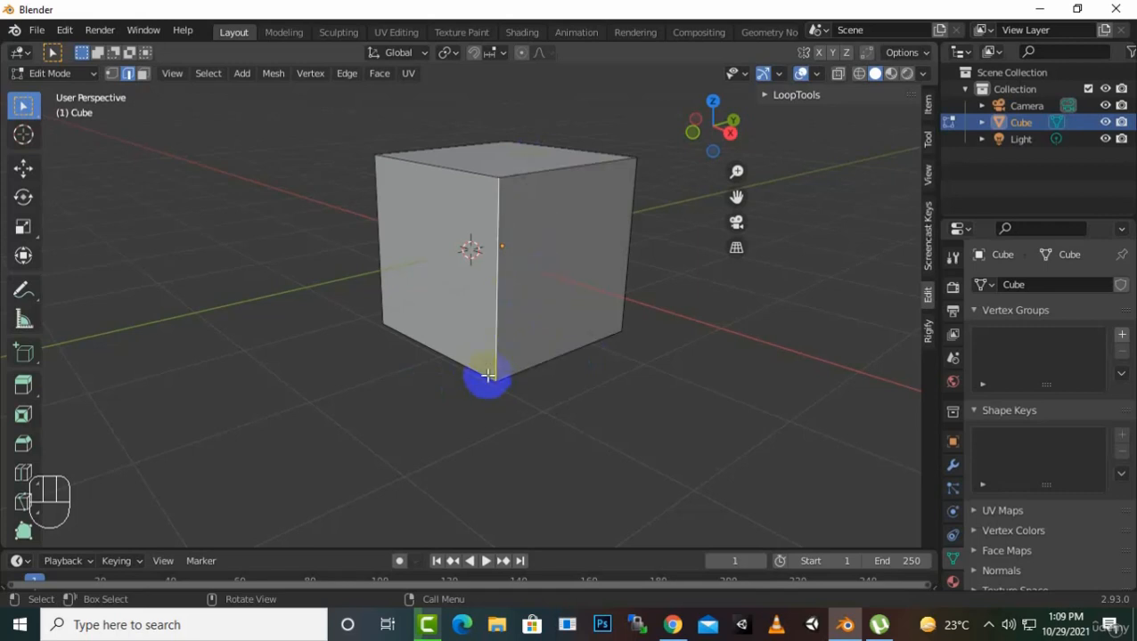
click(143, 74)
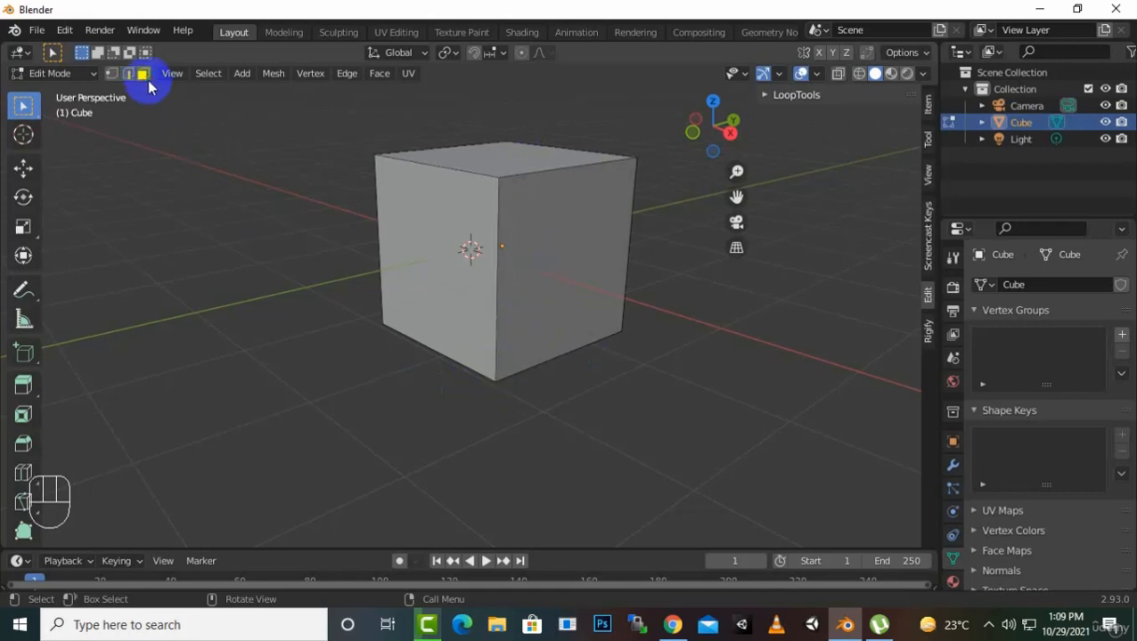
Select several of the cube's faces one at a time in face select mode, including the sides, top and underside
click(428, 288)
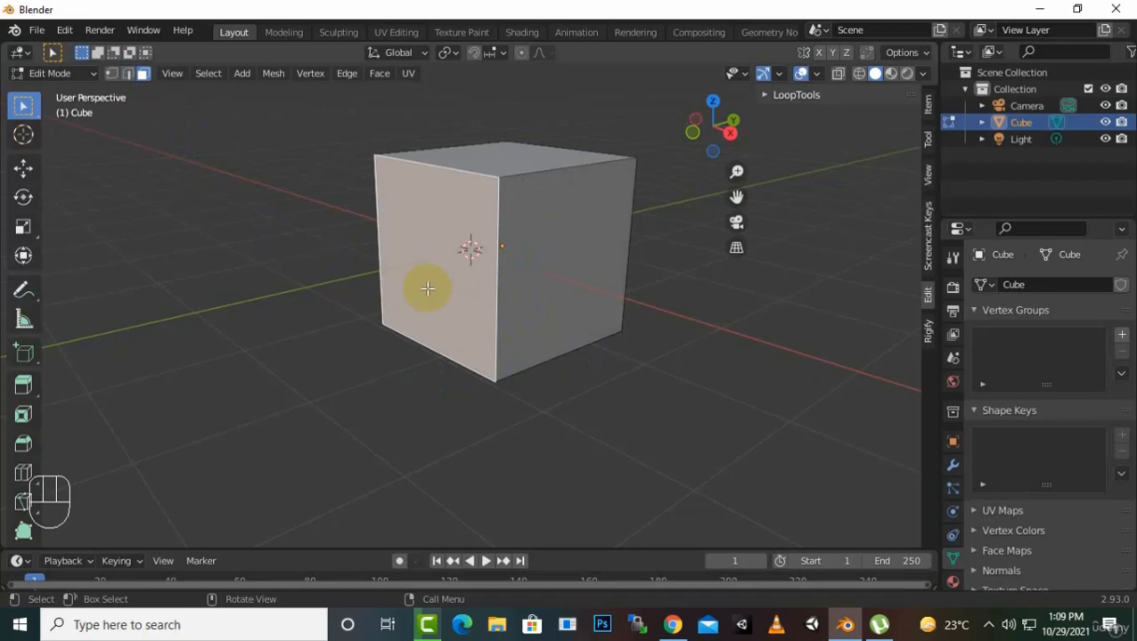
click(617, 281)
click(527, 155)
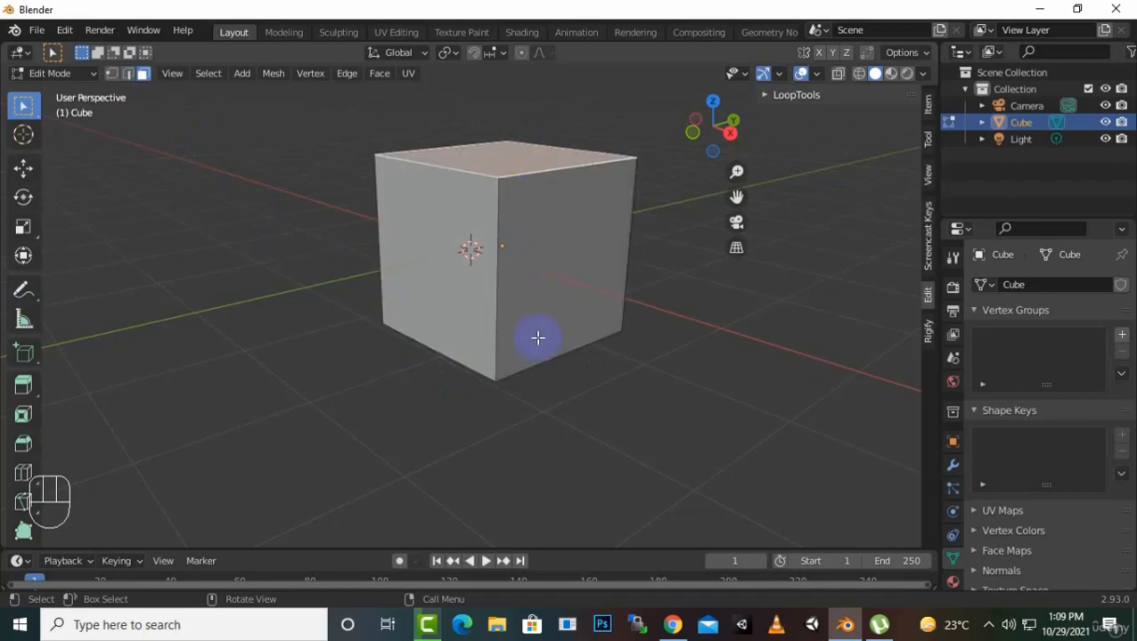
middle_drag(538, 337, 542, 195)
click(472, 335)
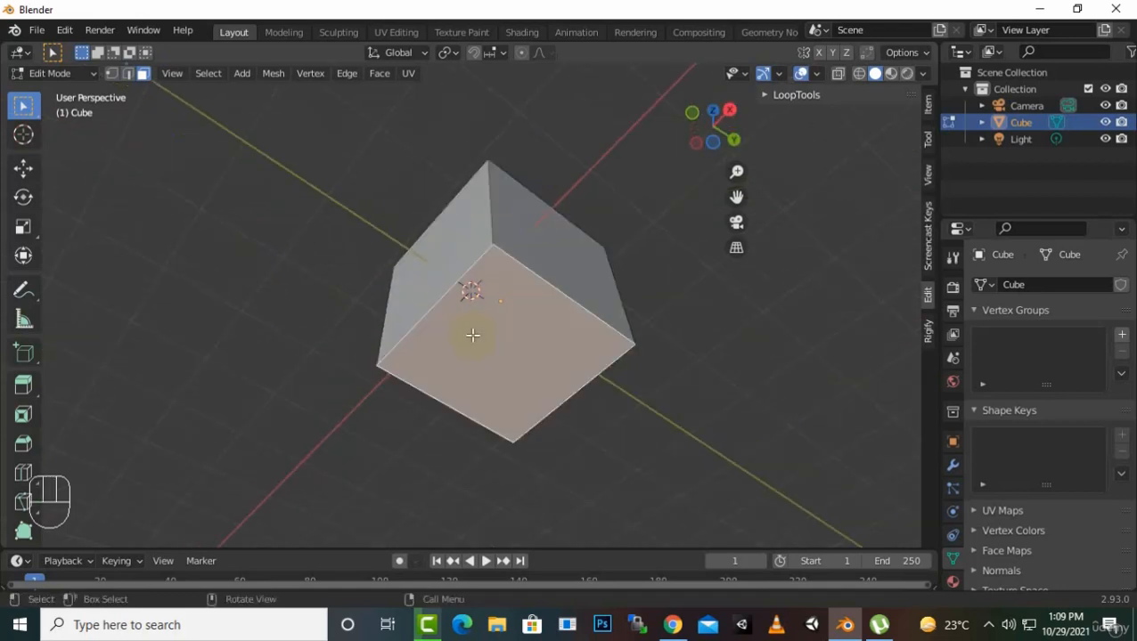
middle_drag(536, 255, 607, 88)
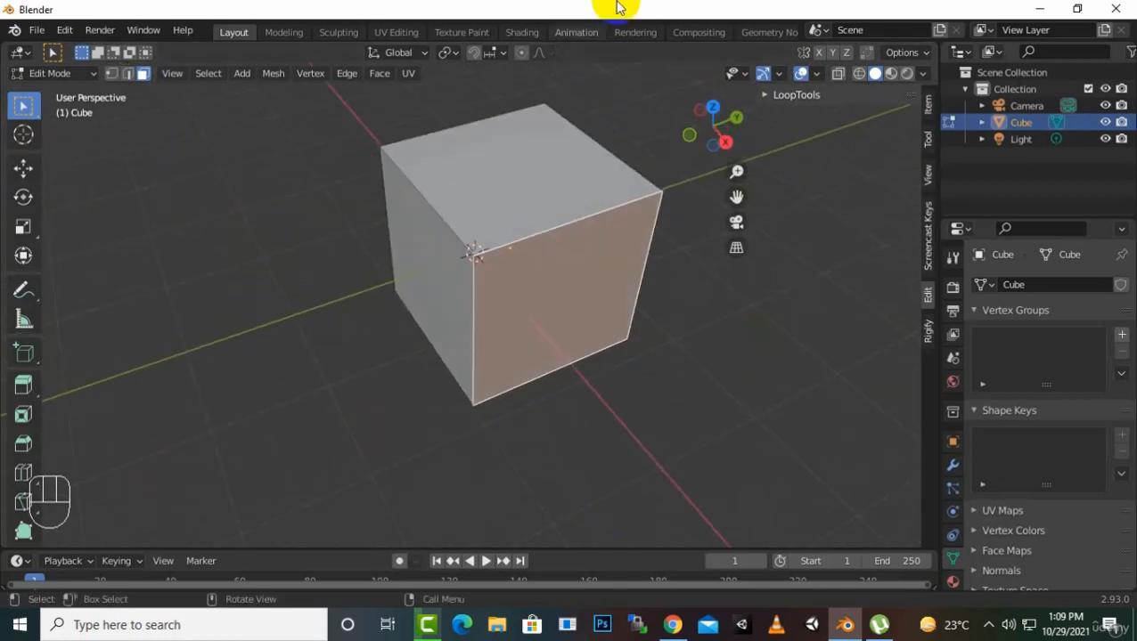
Select the cube's top face and move it up along Z to stretch the cube into a tall box
middle_drag(380, 266, 507, 195)
click(529, 188)
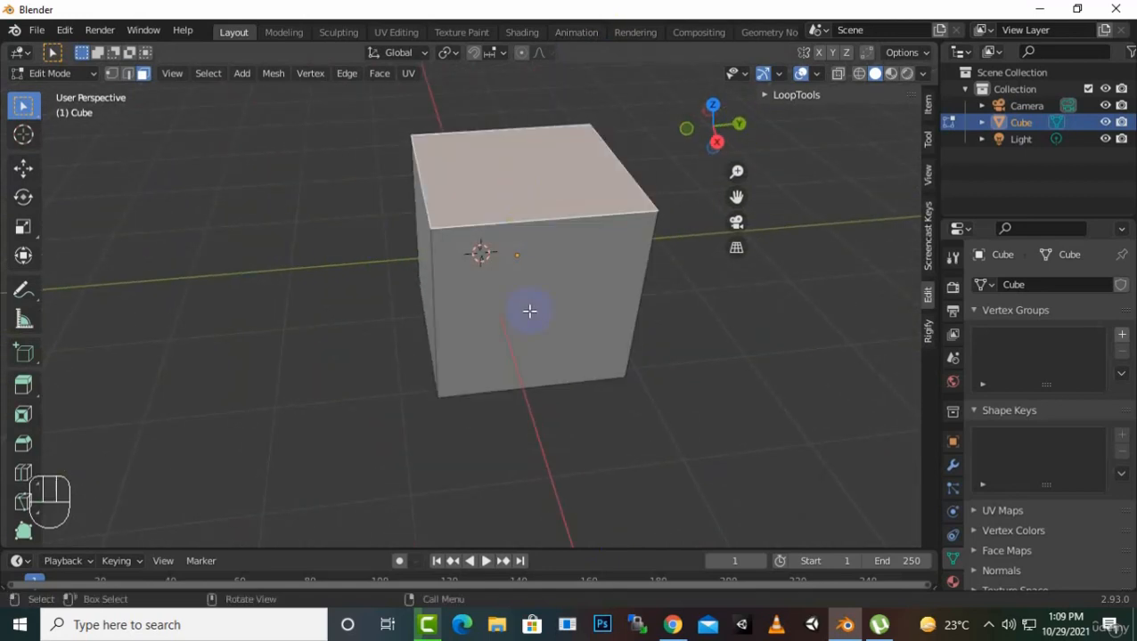
key(g)
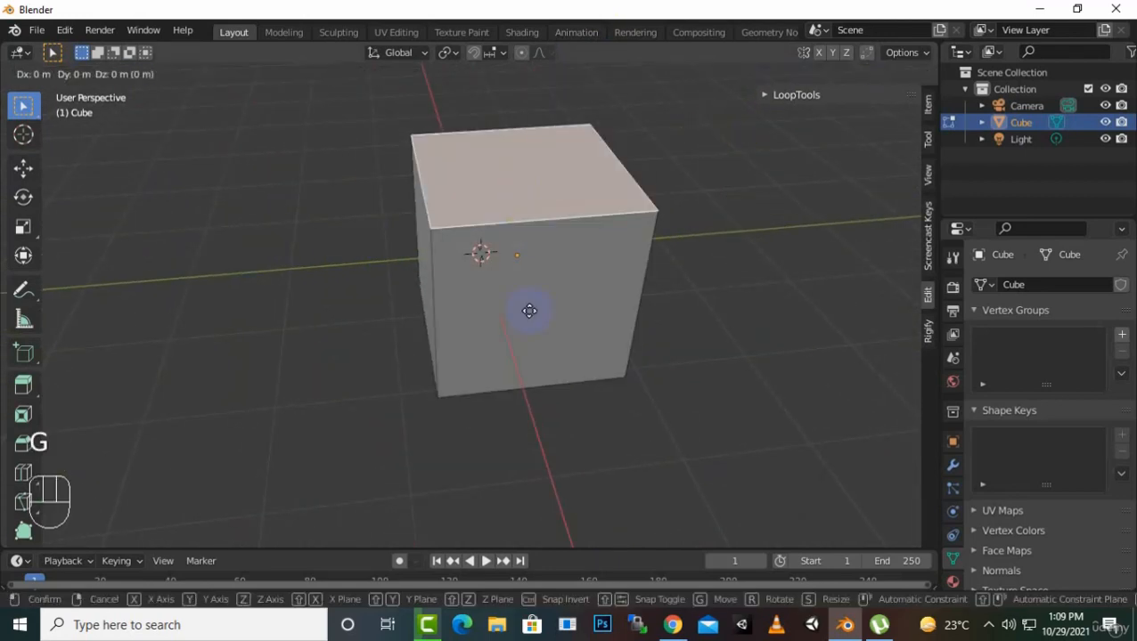
key(z)
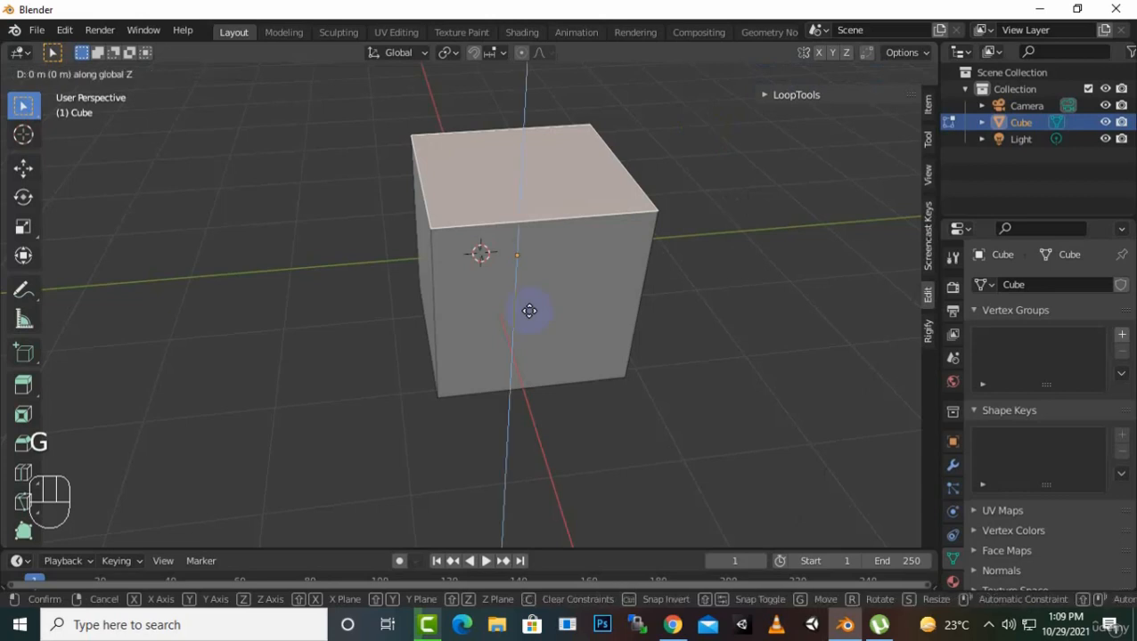
click(527, 177)
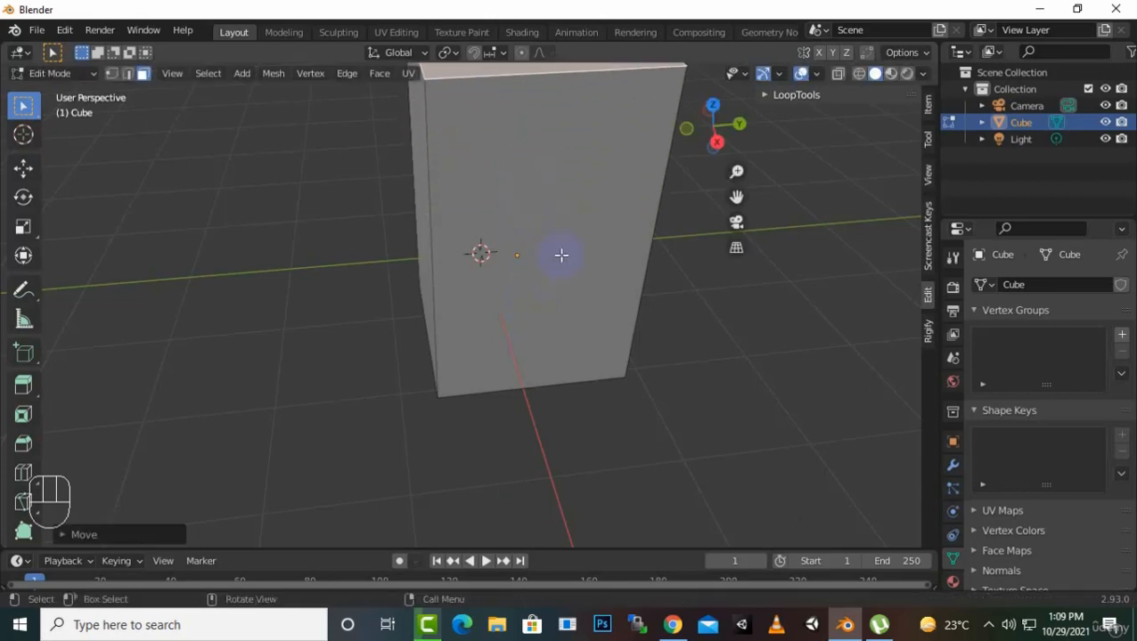
Scale the top face down to roughly half its size so the box tapers upward
middle_drag(563, 254, 553, 378)
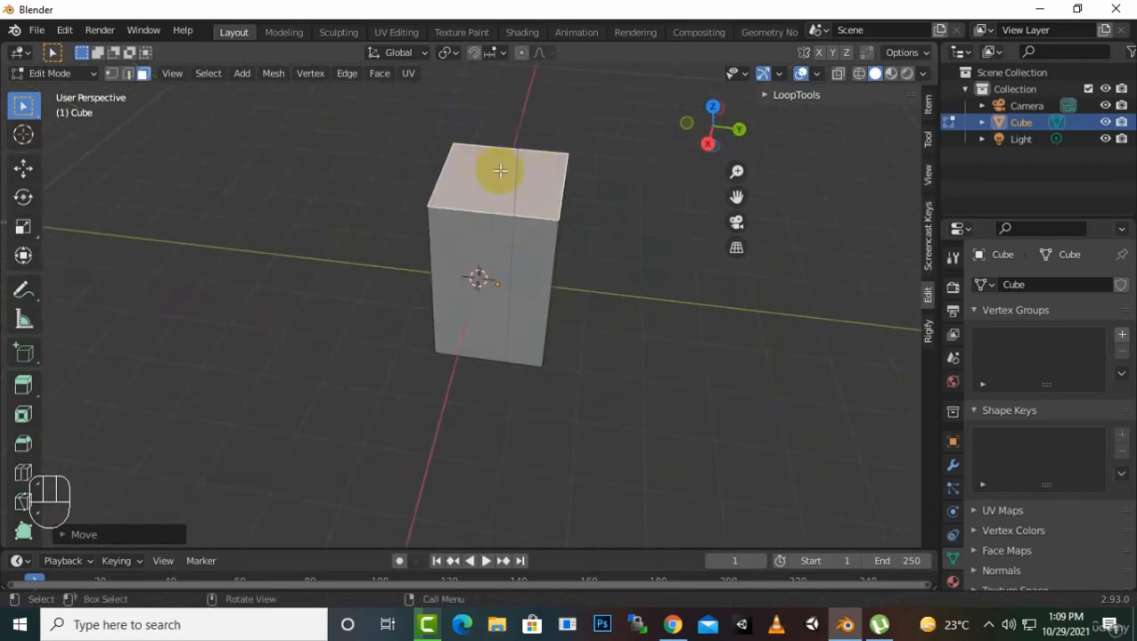
key(s)
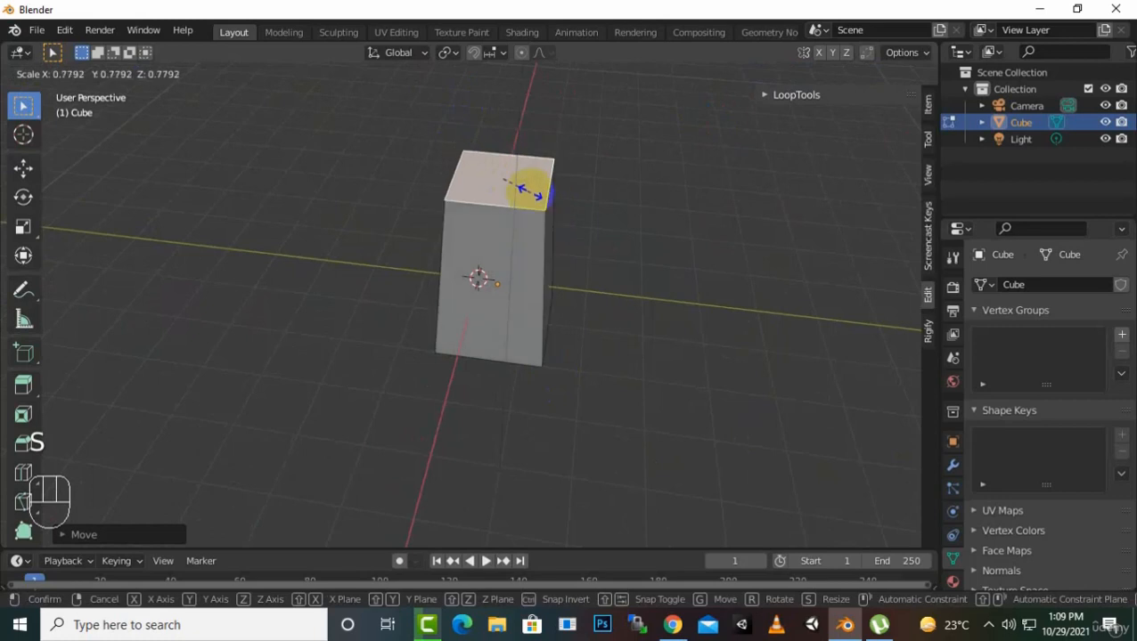
click(517, 185)
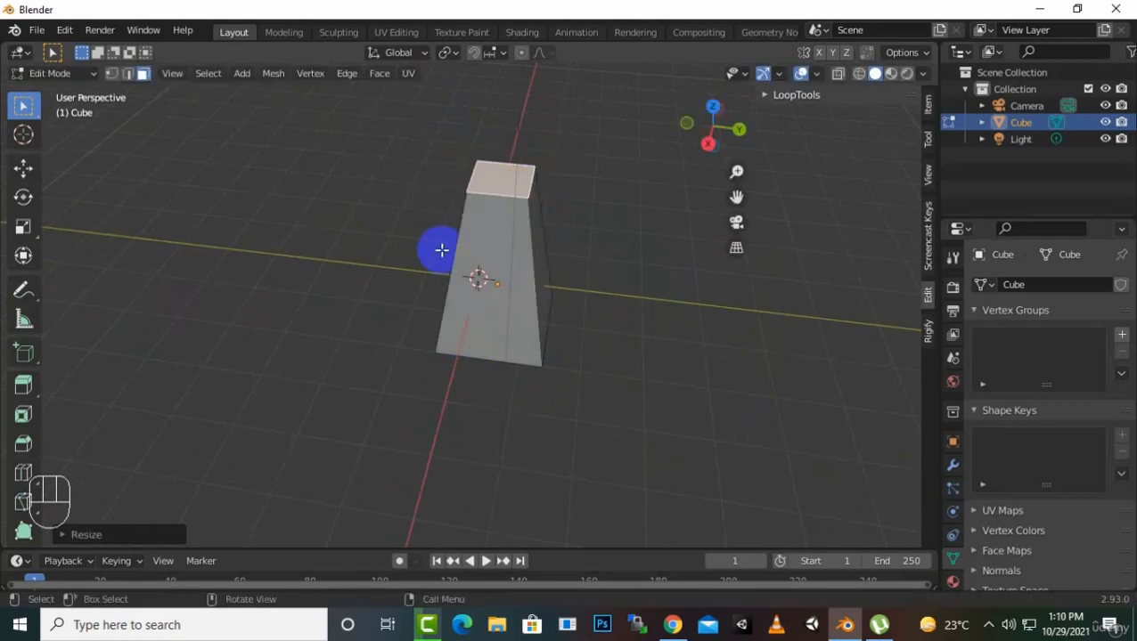
scroll(489, 162, up, 1)
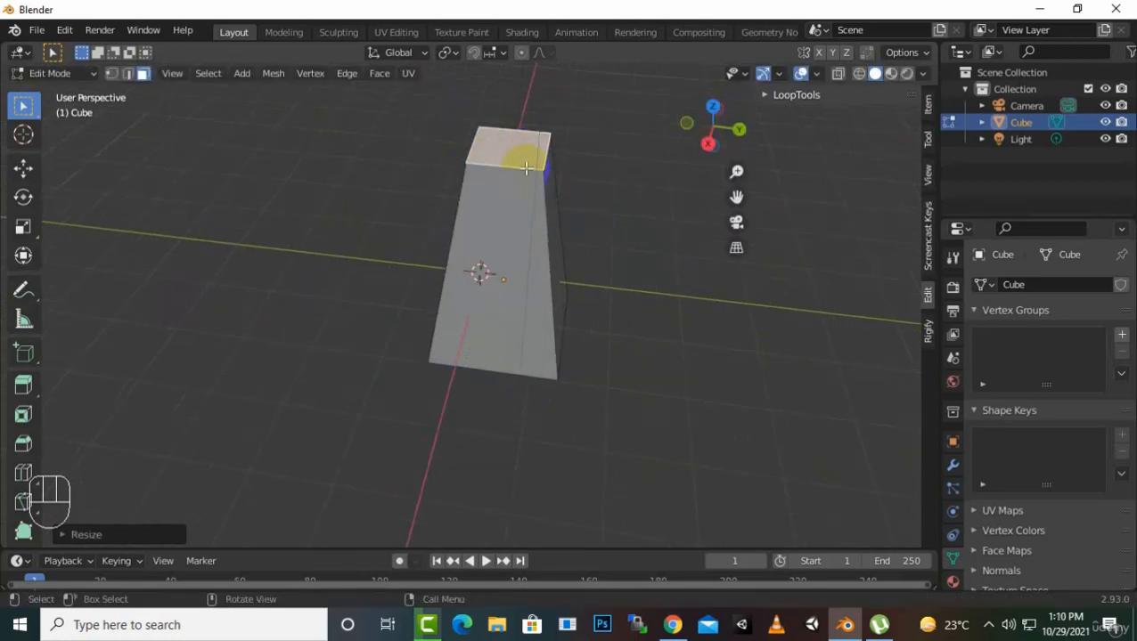
Select one slanted vertical edge in edge select mode and move it outward by about 2 m, mostly along Y
click(129, 74)
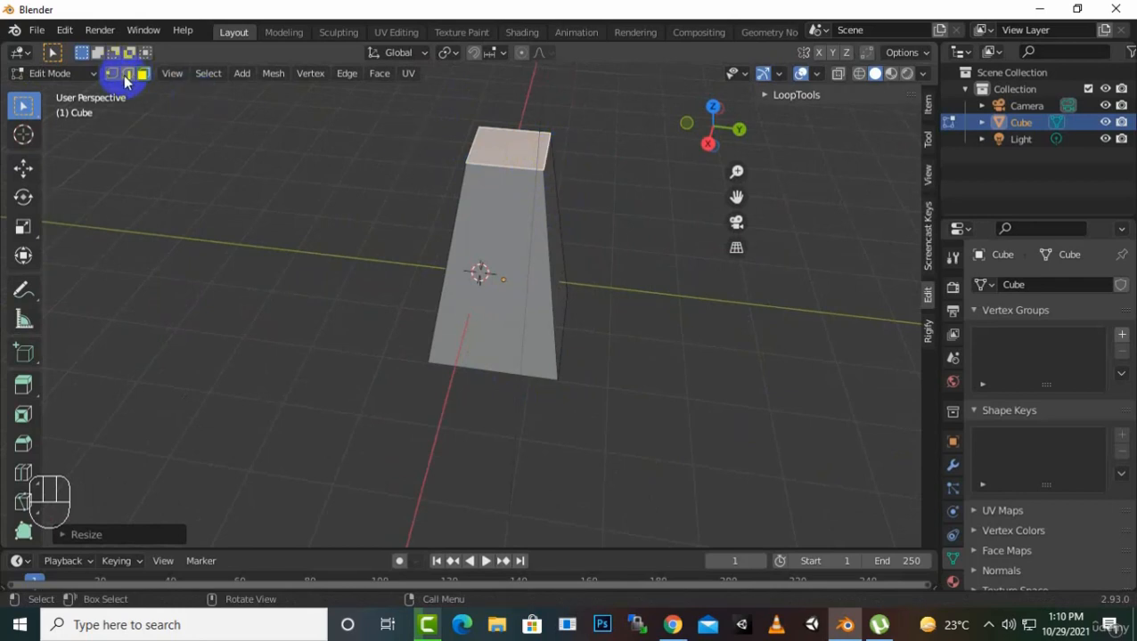
click(552, 274)
click(579, 397)
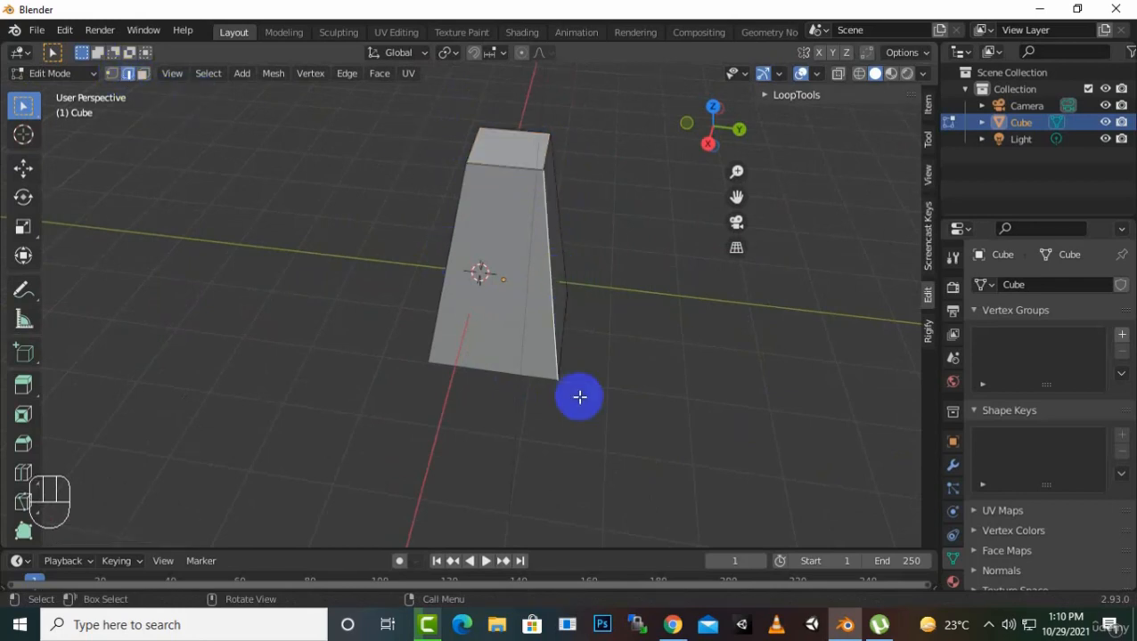
key(g)
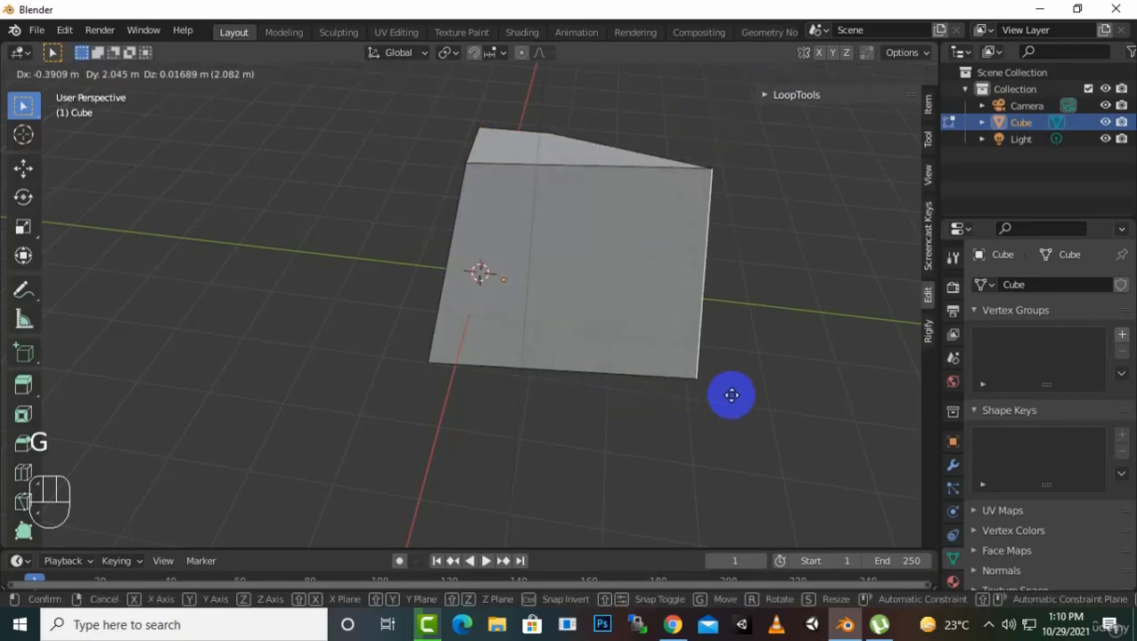
click(734, 371)
middle_drag(734, 371, 504, 342)
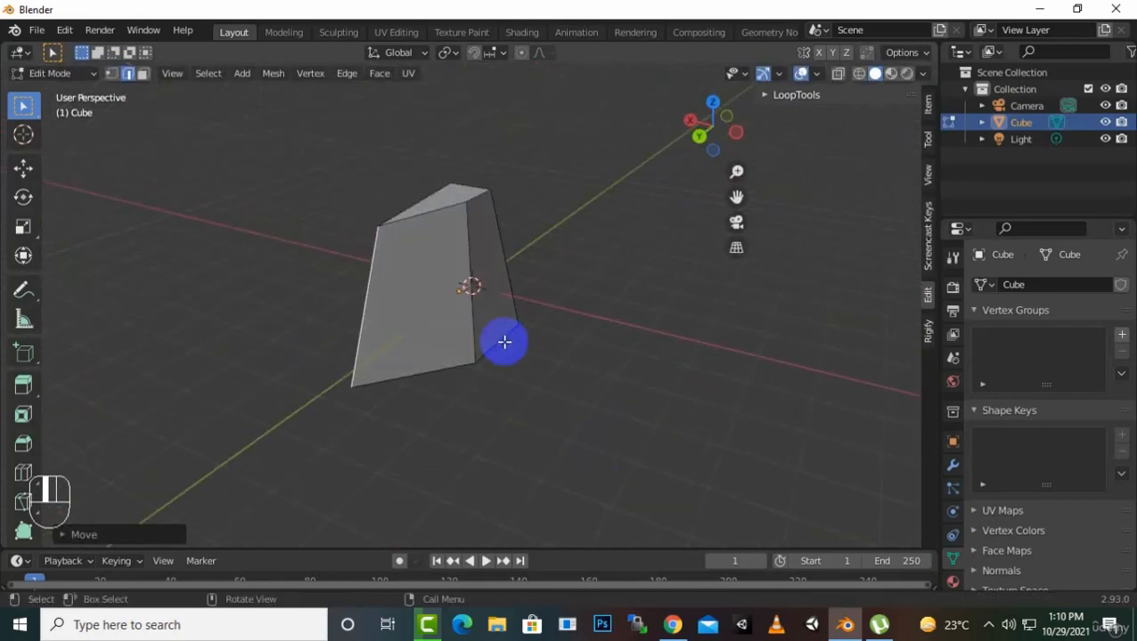
Select an upper corner vertex in vertex select mode and pull it far out from the body into a point
click(108, 77)
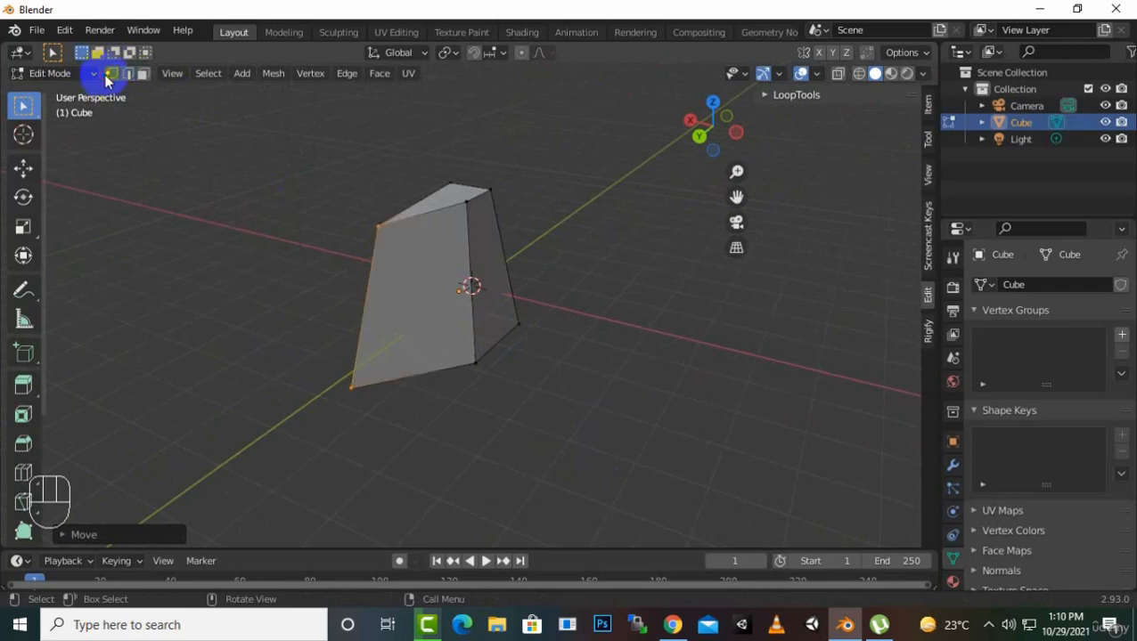
click(470, 209)
key(g)
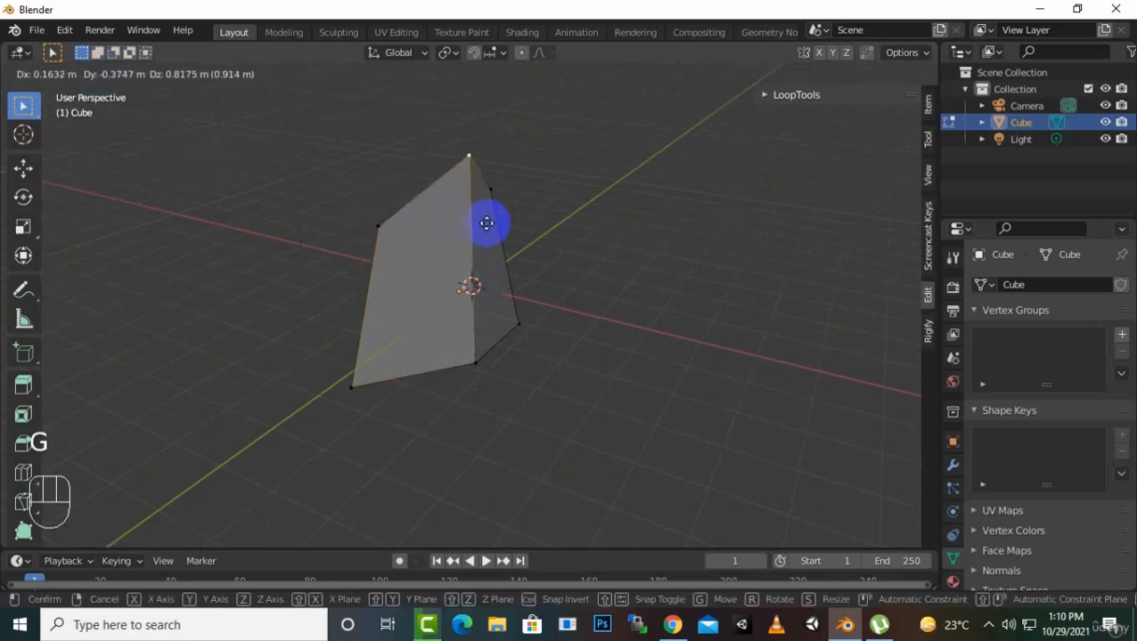
click(736, 299)
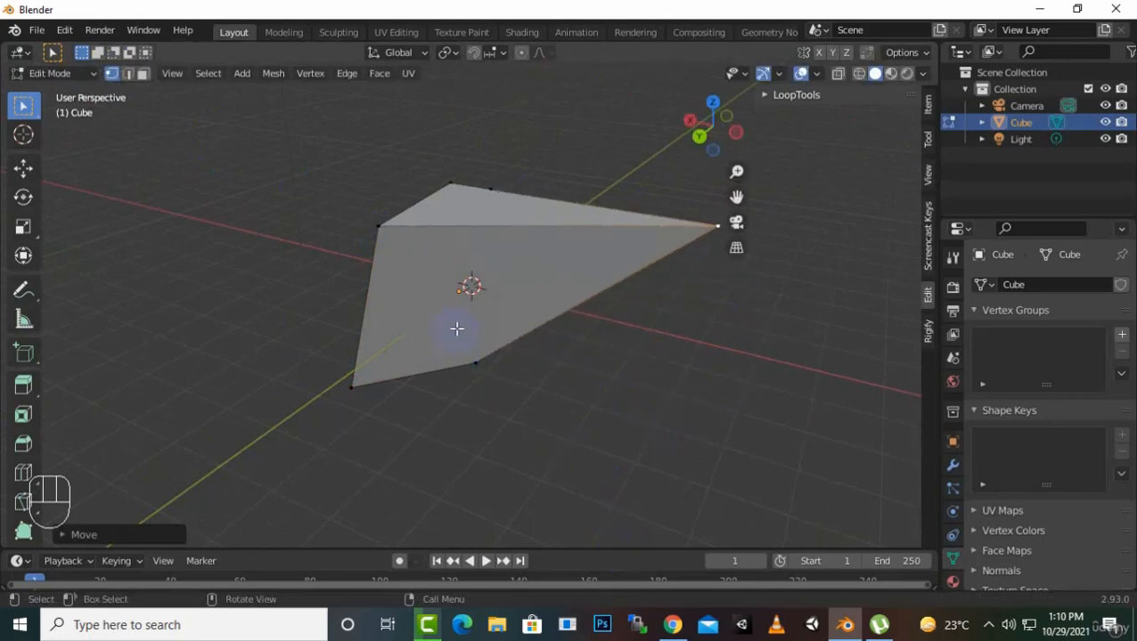
Select all of the mesh's vertices and clear the selection
middle_drag(589, 309, 451, 263)
scroll(452, 263, down, 3)
middle_drag(441, 364, 472, 365)
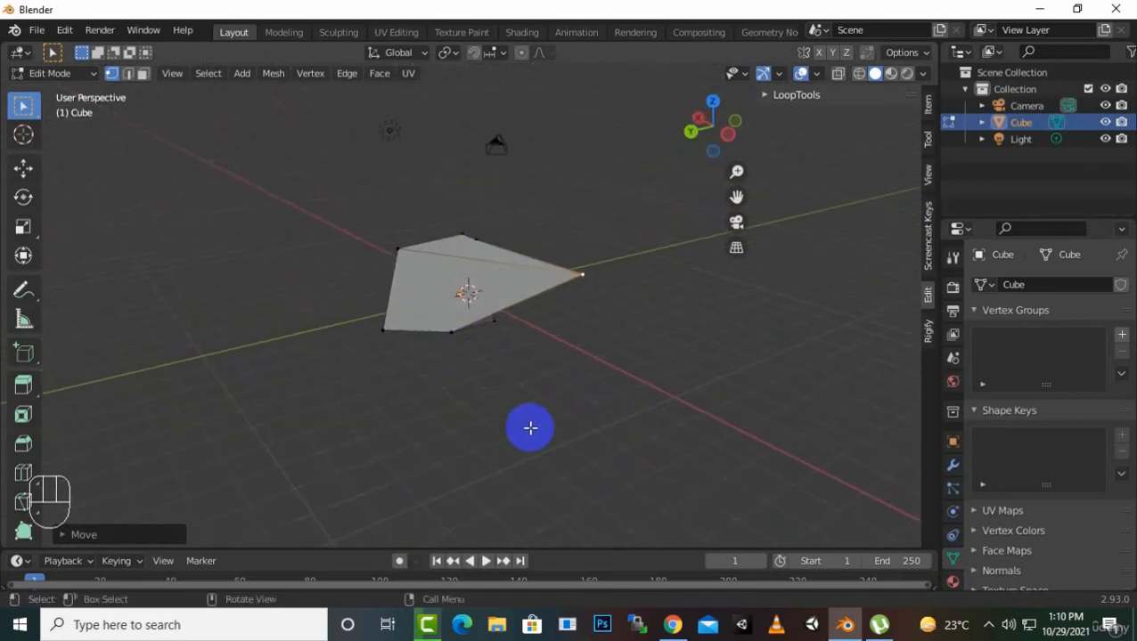
key(a)
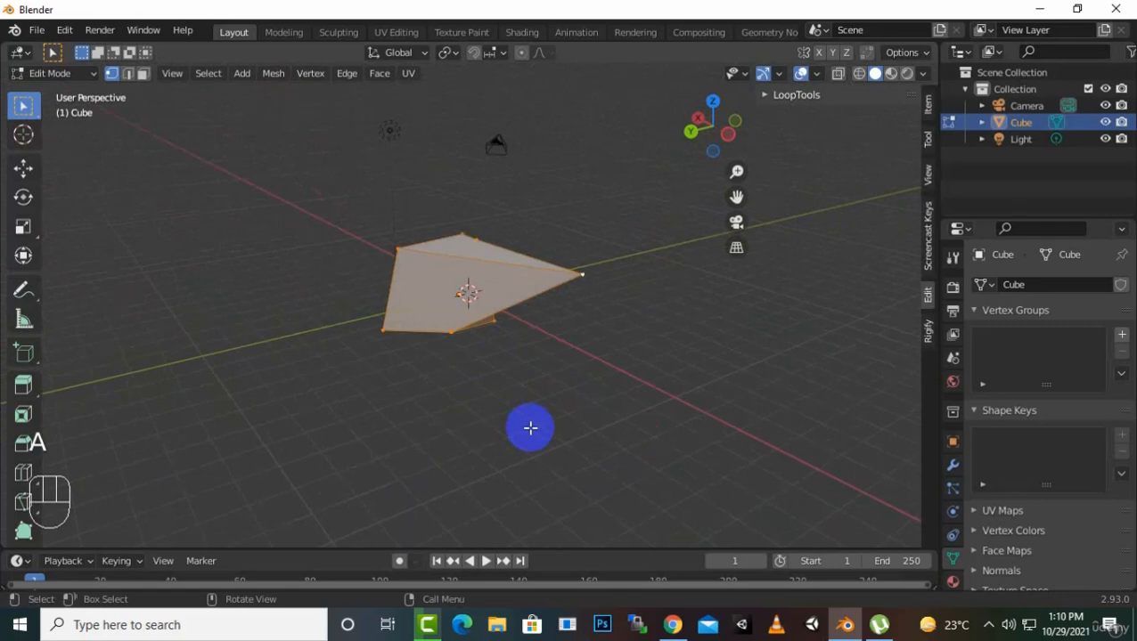
click(521, 386)
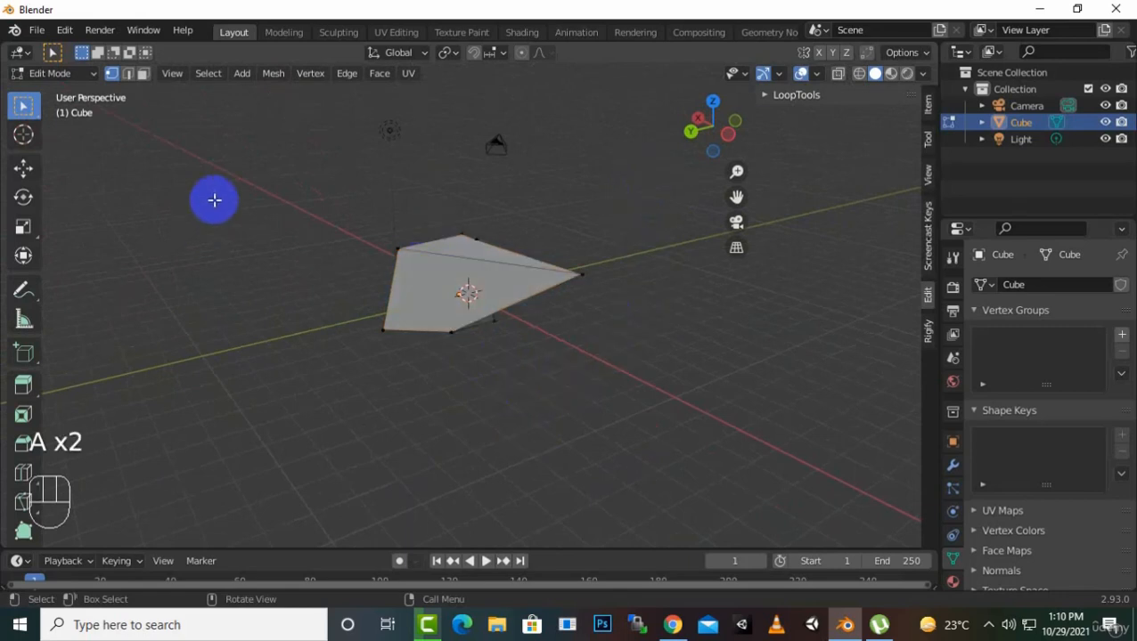
Box-select the mesh in solid shading, check the vertices on its hidden side, and clear the selection
drag(322, 191, 621, 402)
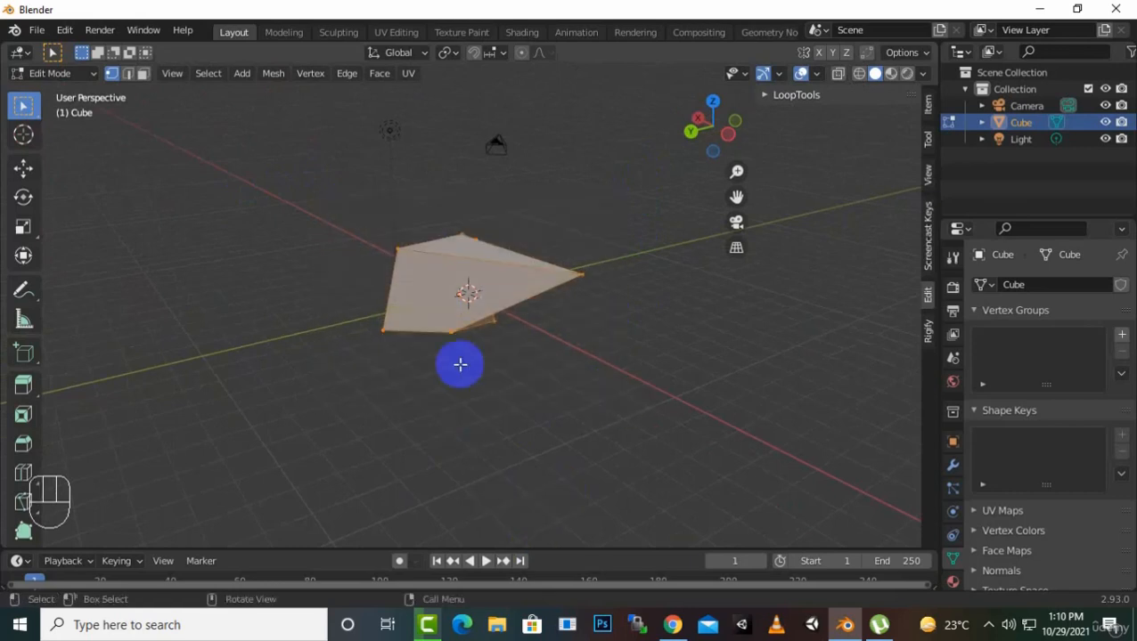
scroll(593, 325, up, 2)
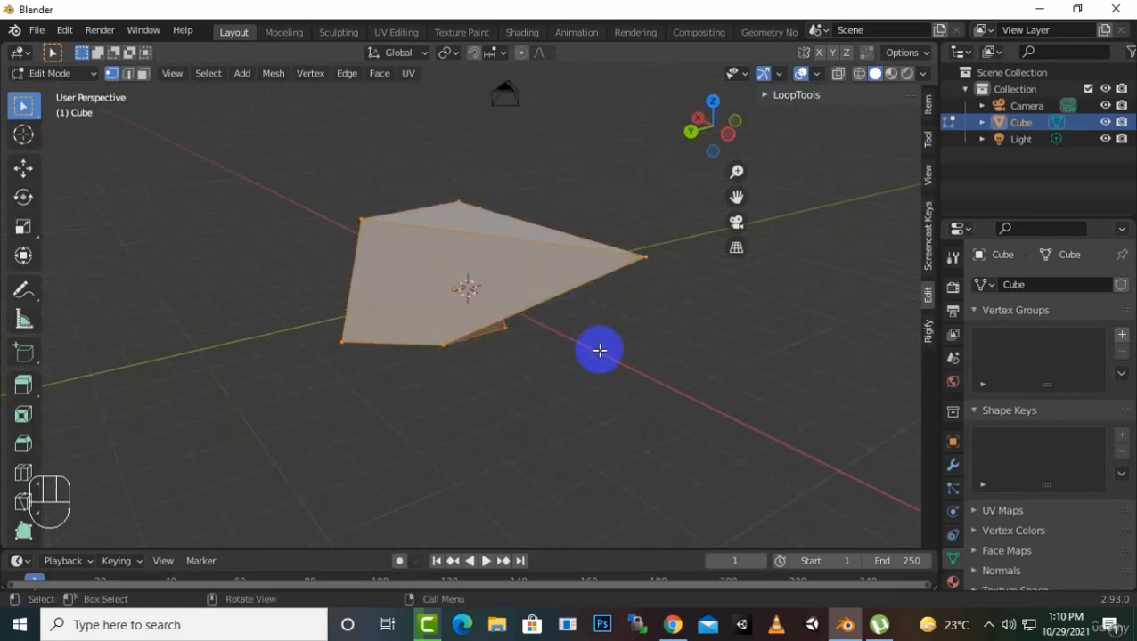
middle_drag(629, 340, 467, 345)
scroll(481, 361, up, 2)
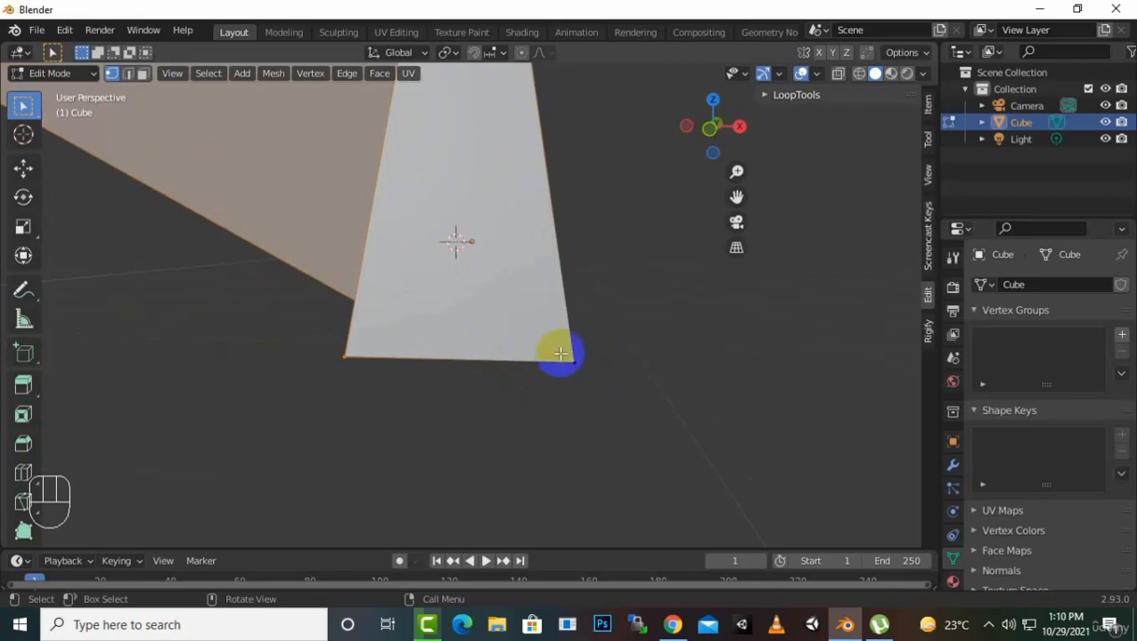
middle_drag(659, 409, 306, 407)
scroll(306, 407, down, 2)
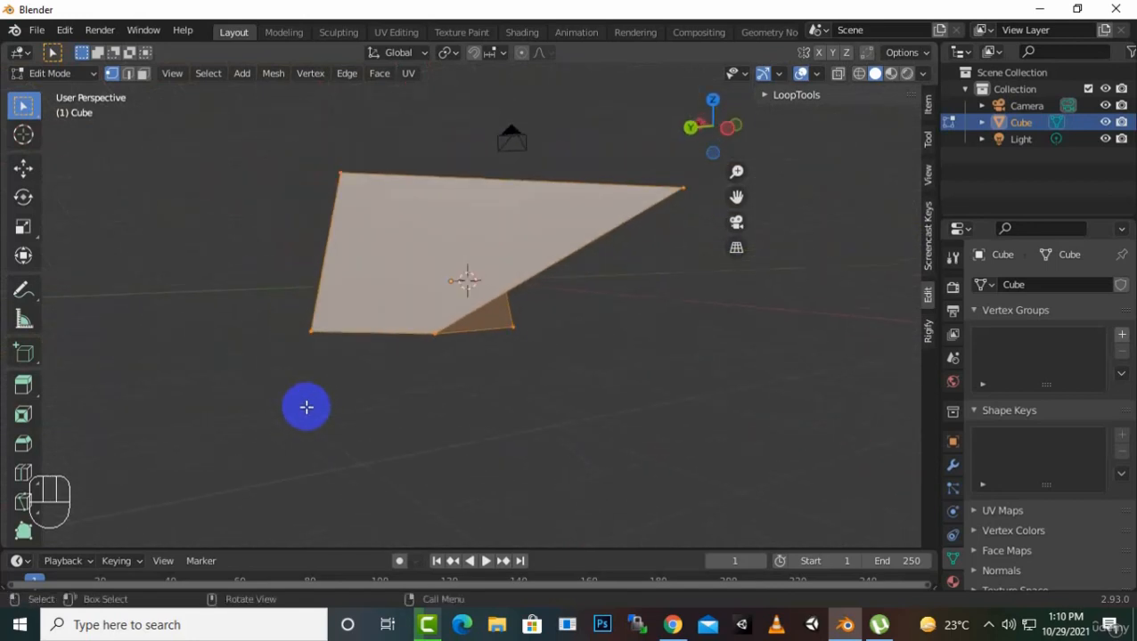
click(522, 407)
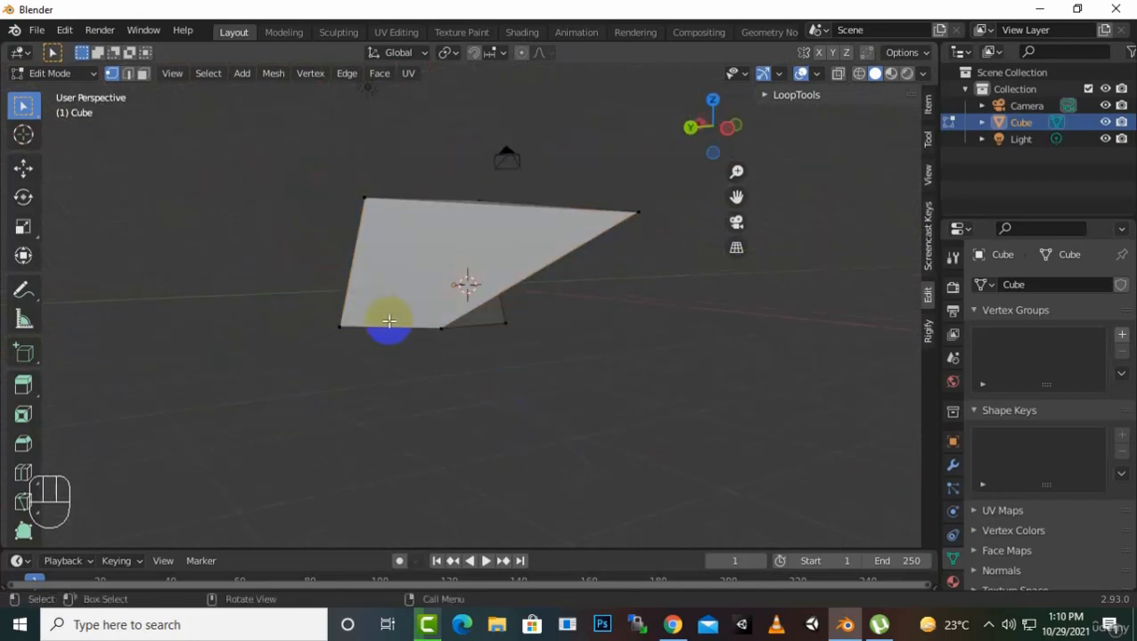
Box-select the whole mesh in wireframe shading, including its hidden vertices, and return to solid shading
click(842, 76)
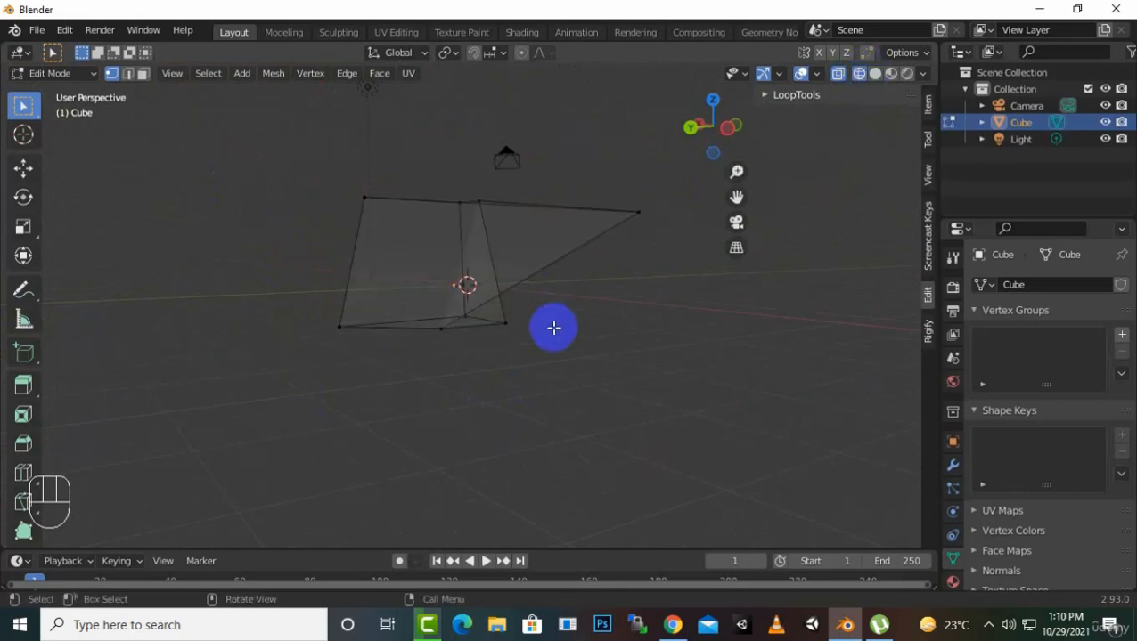
drag(725, 418, 223, 180)
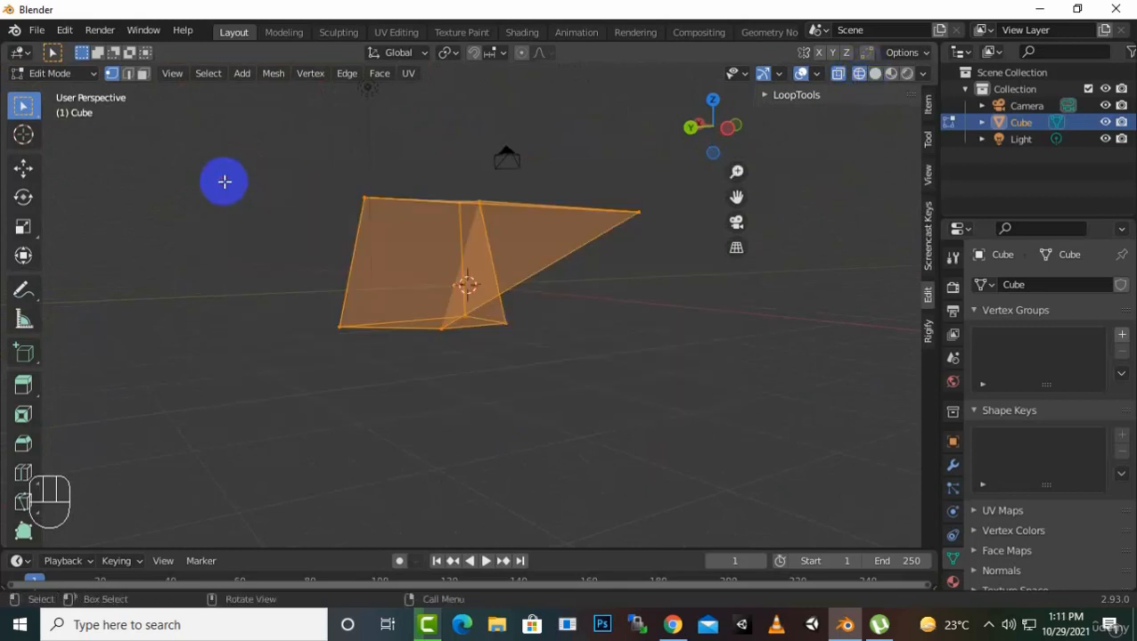
click(874, 73)
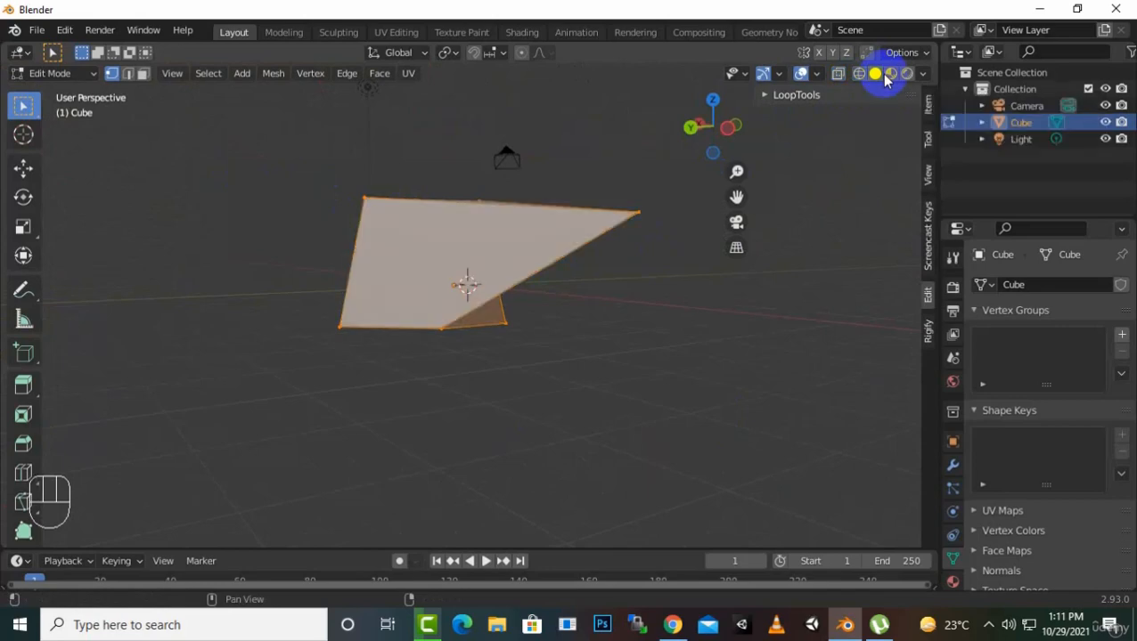
Examine the fully selected mesh from several sides in solid and wireframe shading, ending in solid
mouse_move(409, 392)
middle_down()
mouse_move(494, 470)
mouse_move(846, 324)
mouse_move(835, 429)
mouse_move(834, 290)
middle_up()
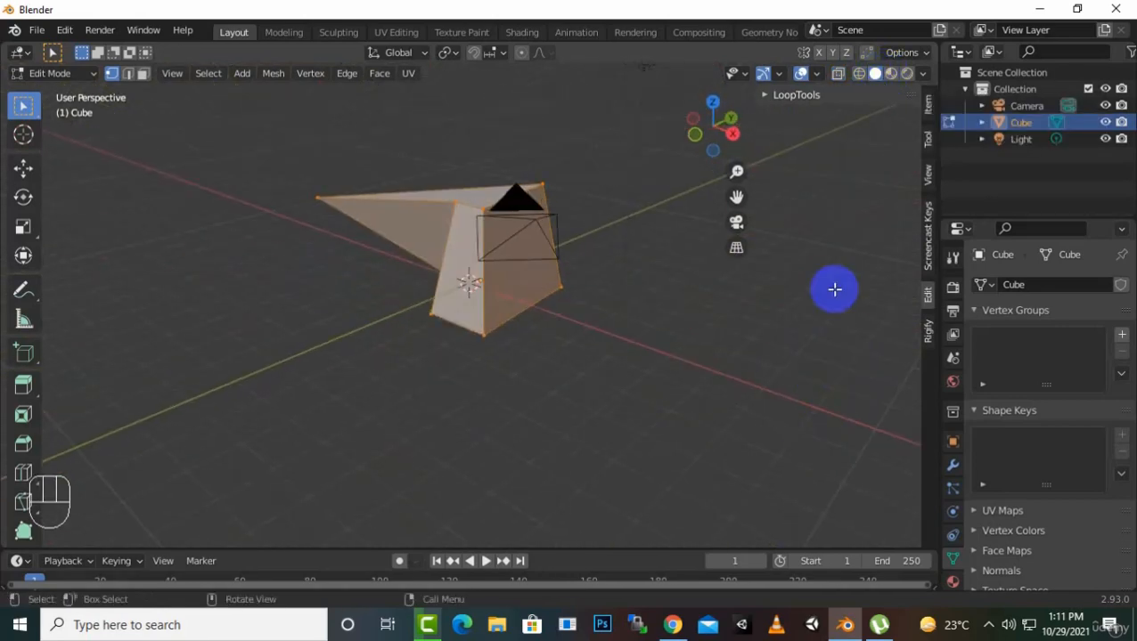
click(858, 73)
mouse_move(637, 243)
middle_down()
mouse_move(634, 377)
mouse_move(329, 457)
mouse_move(342, 299)
mouse_move(364, 284)
middle_up()
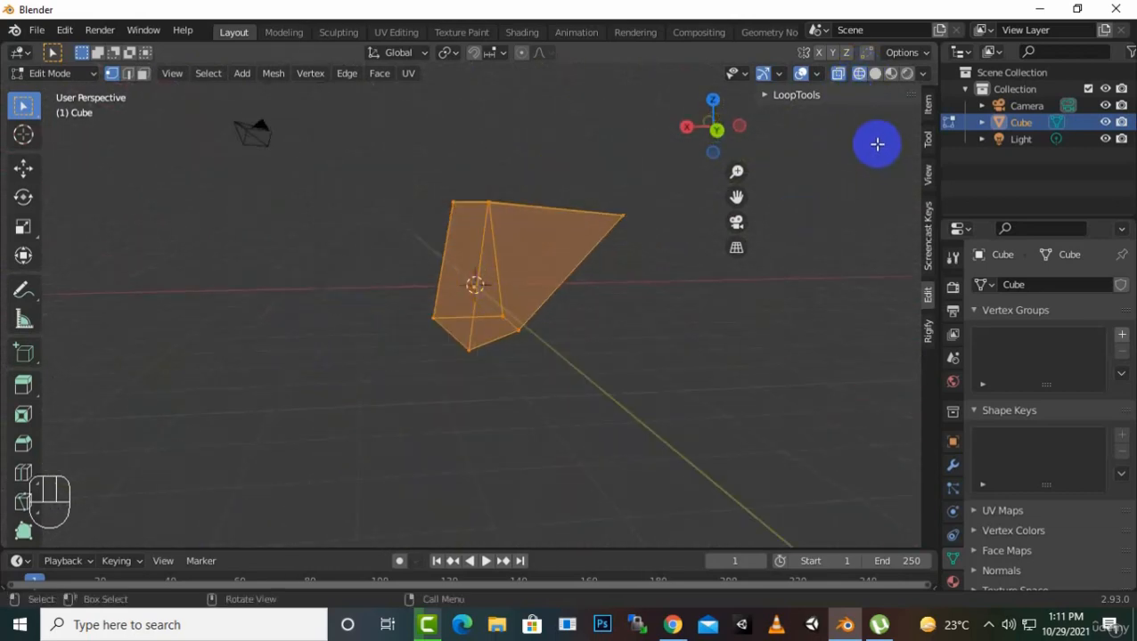
click(873, 74)
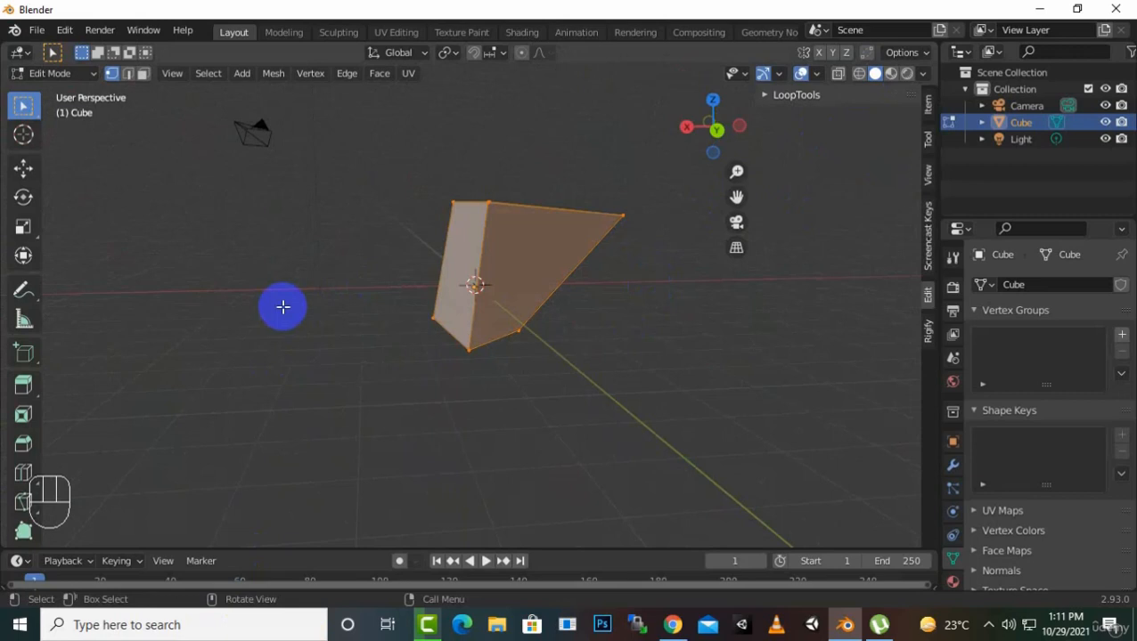
Return the cube to Object Mode and view it from another angle in Material Preview shading
key(Tab)
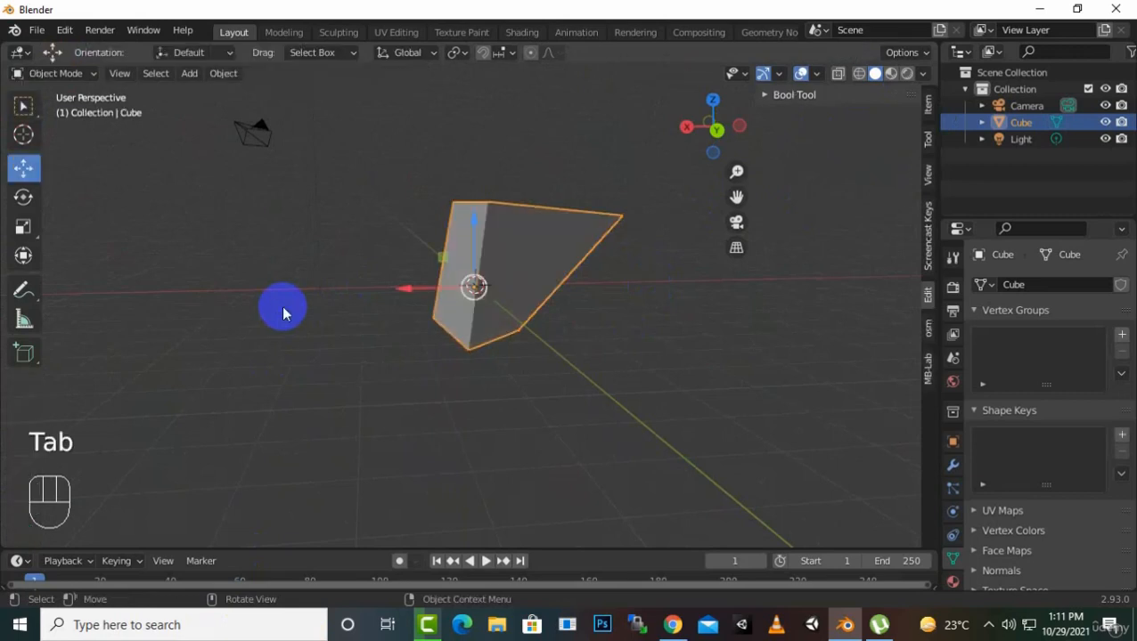
key(z)
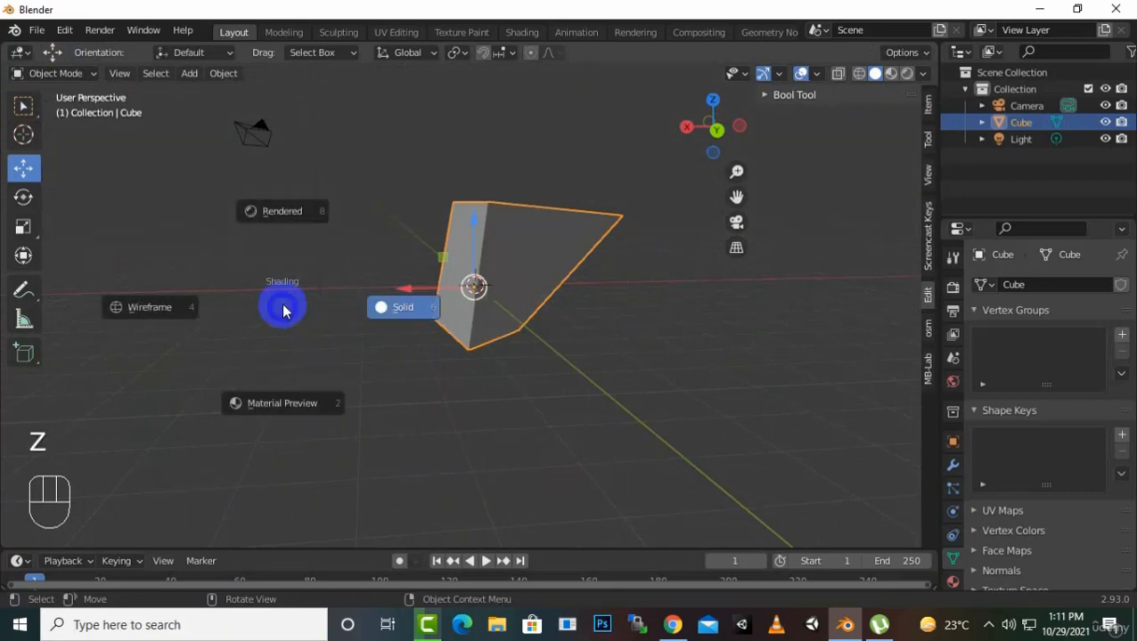
click(288, 409)
mouse_move(766, 393)
middle_down()
mouse_move(726, 480)
mouse_move(568, 413)
mouse_move(470, 342)
middle_up()
scroll(469, 339, up, 3)
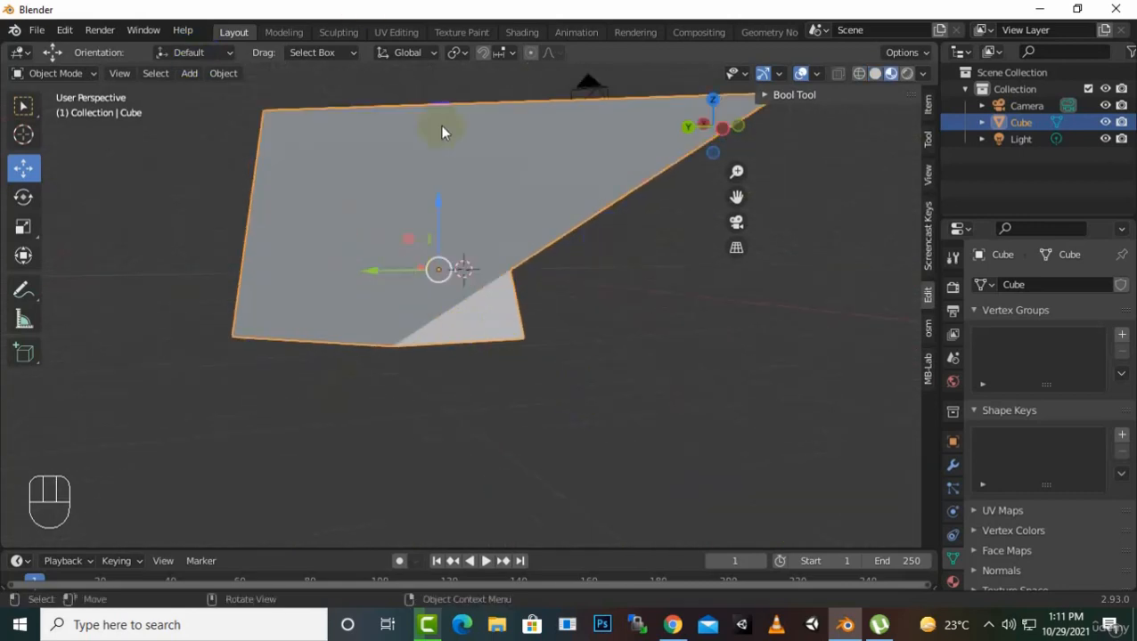
middle_drag(581, 365, 659, 424)
Show the cube in wireframe shading and change the viewport to solid shading
key(z)
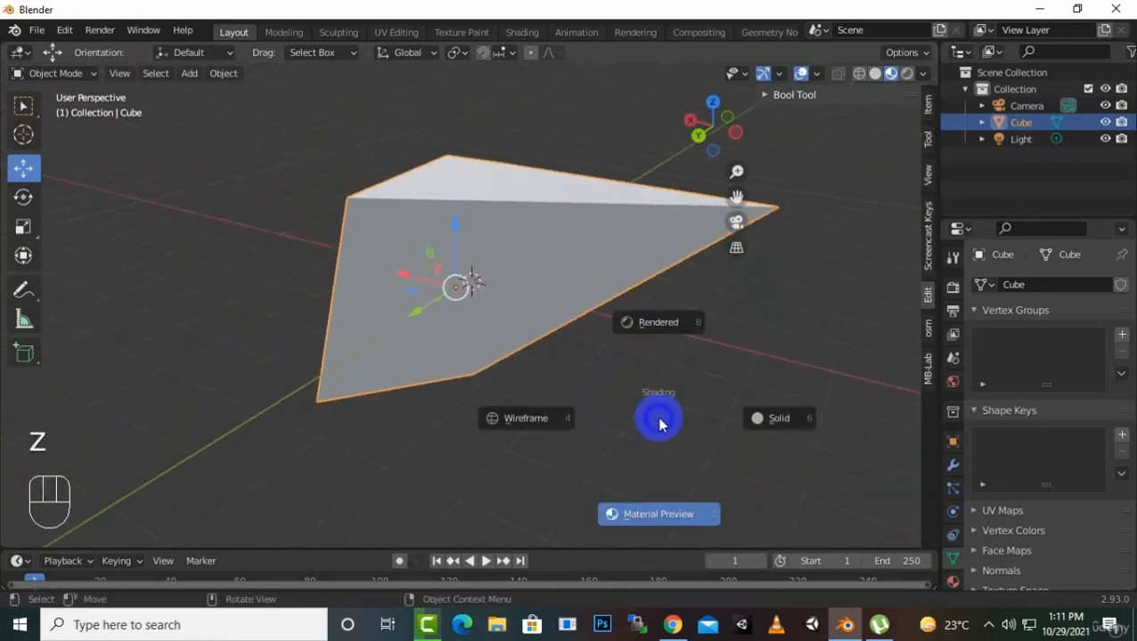
click(524, 407)
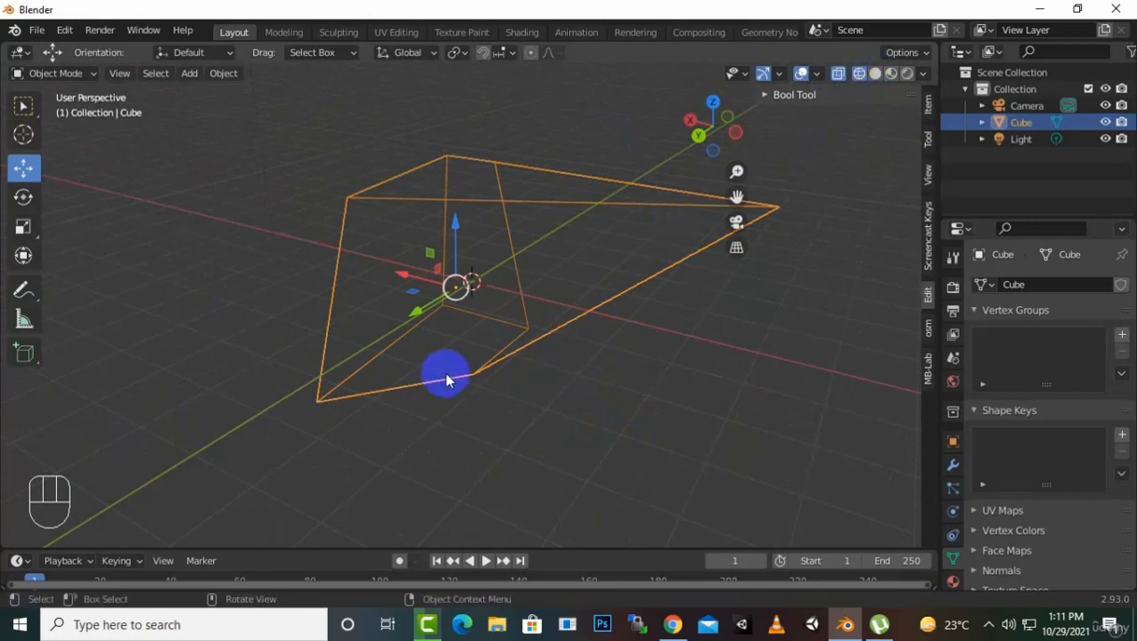
key(z)
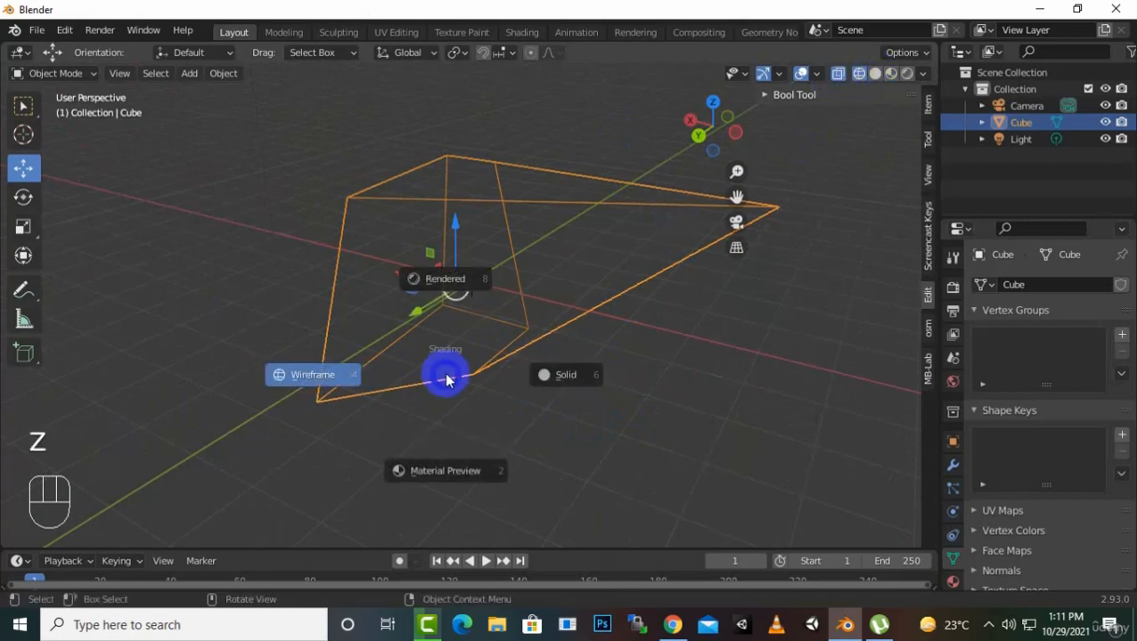
click(574, 381)
Preview the cube in rendered shading, return to solid, and view it from a lower angle
key(z)
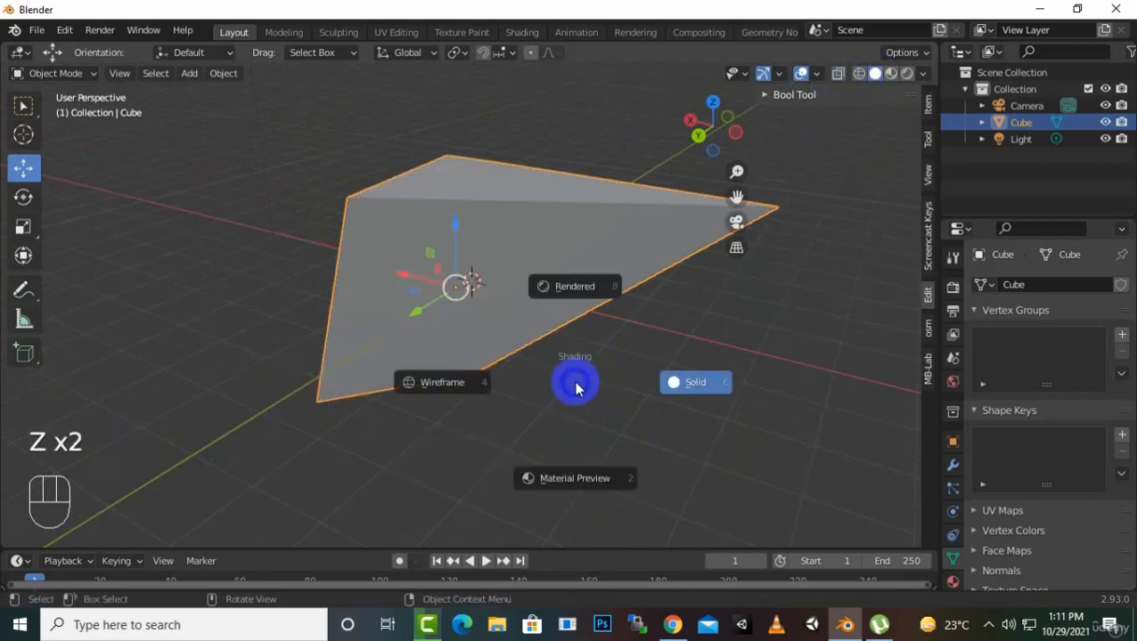
click(573, 289)
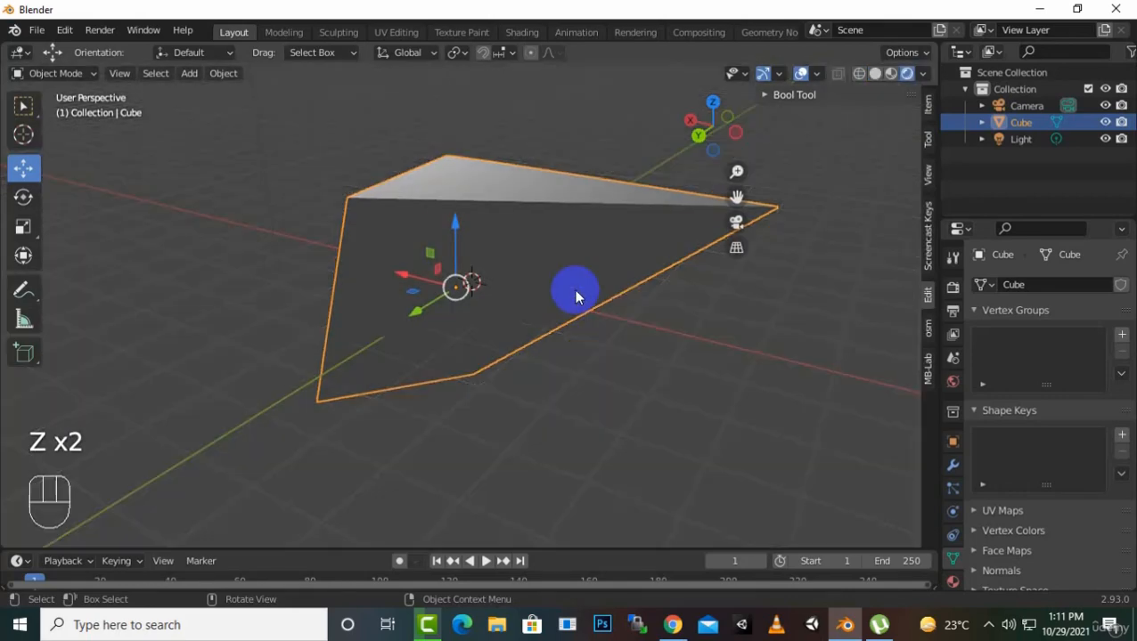
key(z)
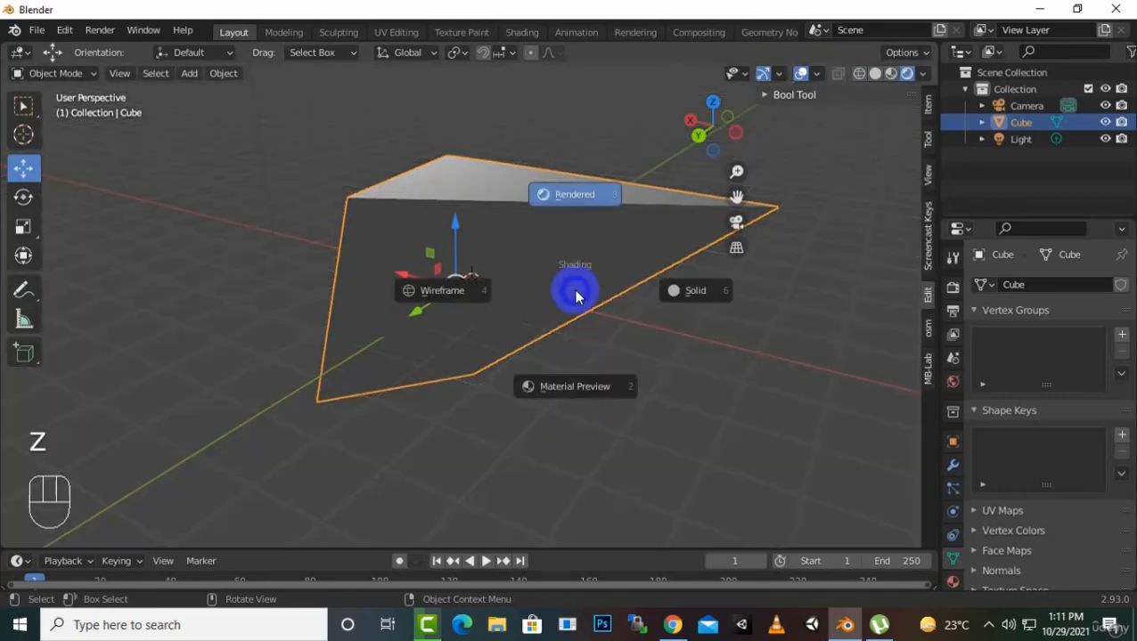
click(696, 291)
scroll(634, 361, down, 1)
mouse_move(713, 420)
middle_down()
mouse_move(667, 407)
mouse_move(685, 407)
middle_up()
Check the cube's hidden edges in wireframe and restore solid shading
key(z)
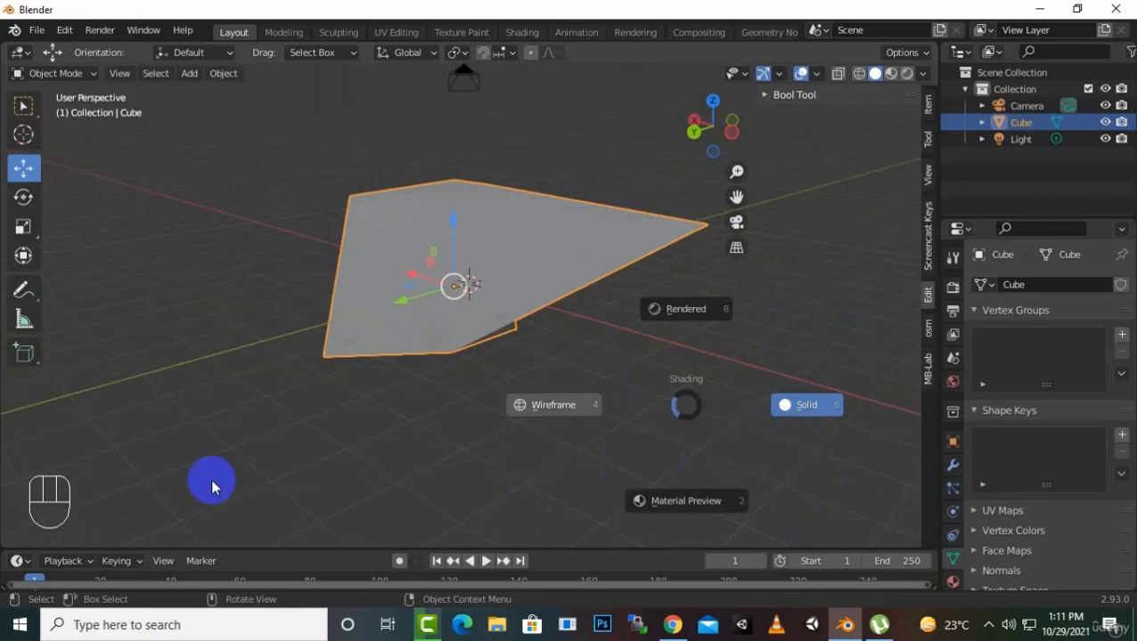
click(242, 402)
key(z)
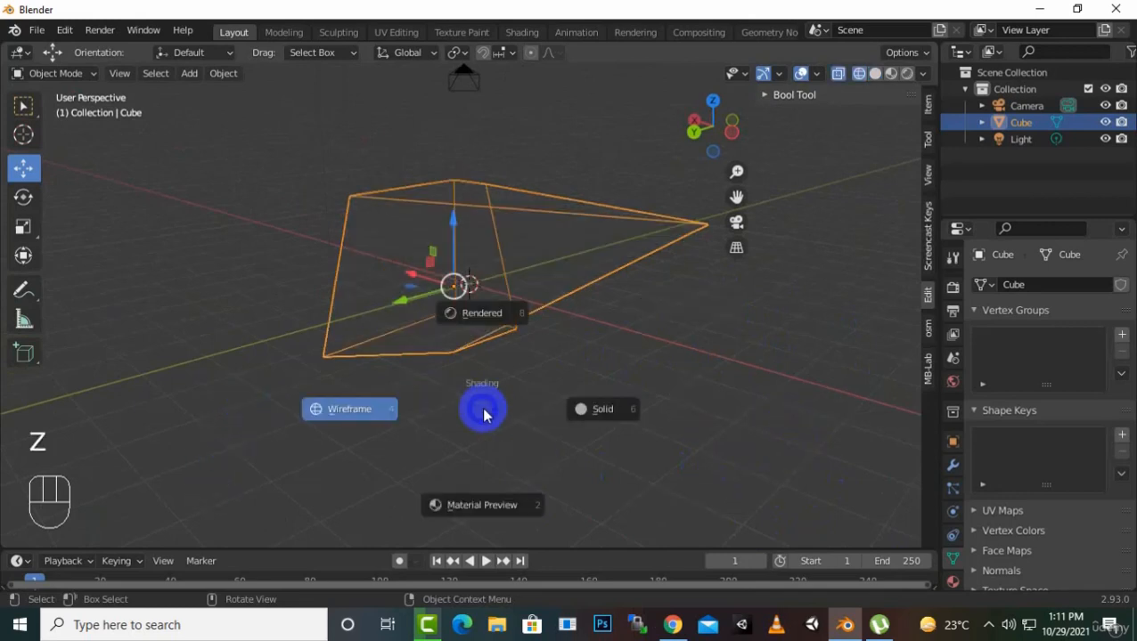
click(621, 408)
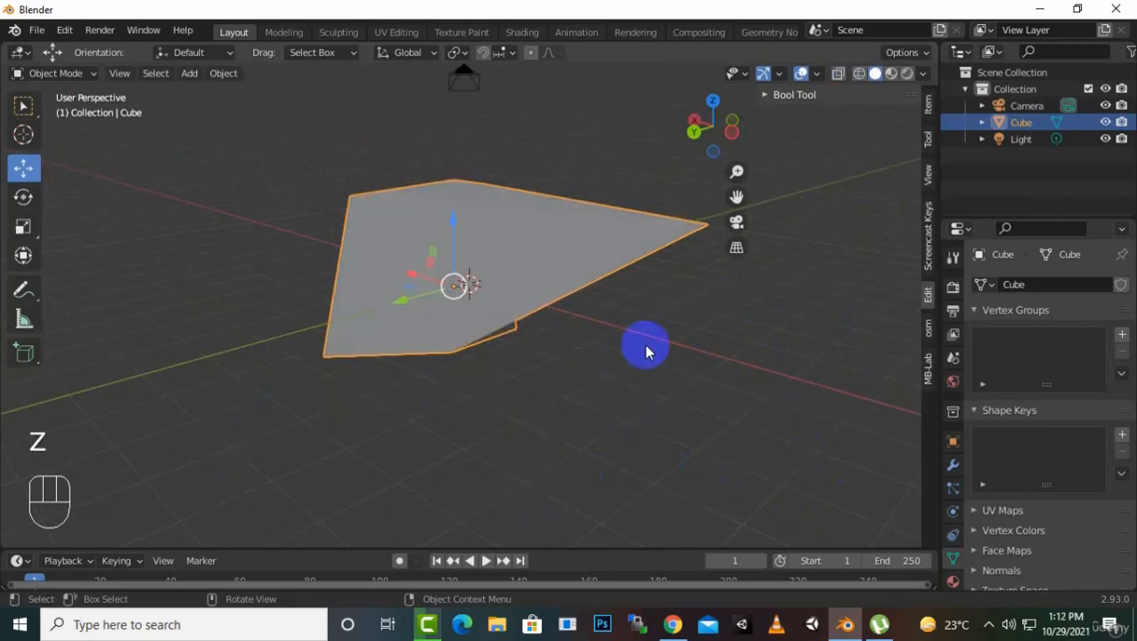
Search the operators for "syme", shorten the query to "sym", and look through the results
key(space)
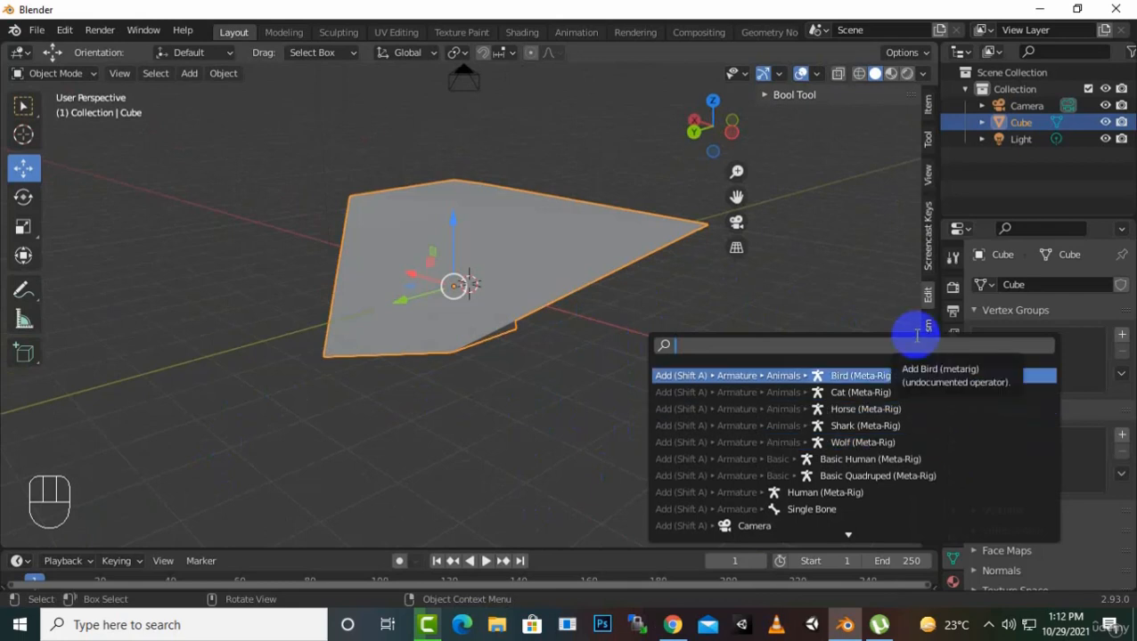
text(syme)
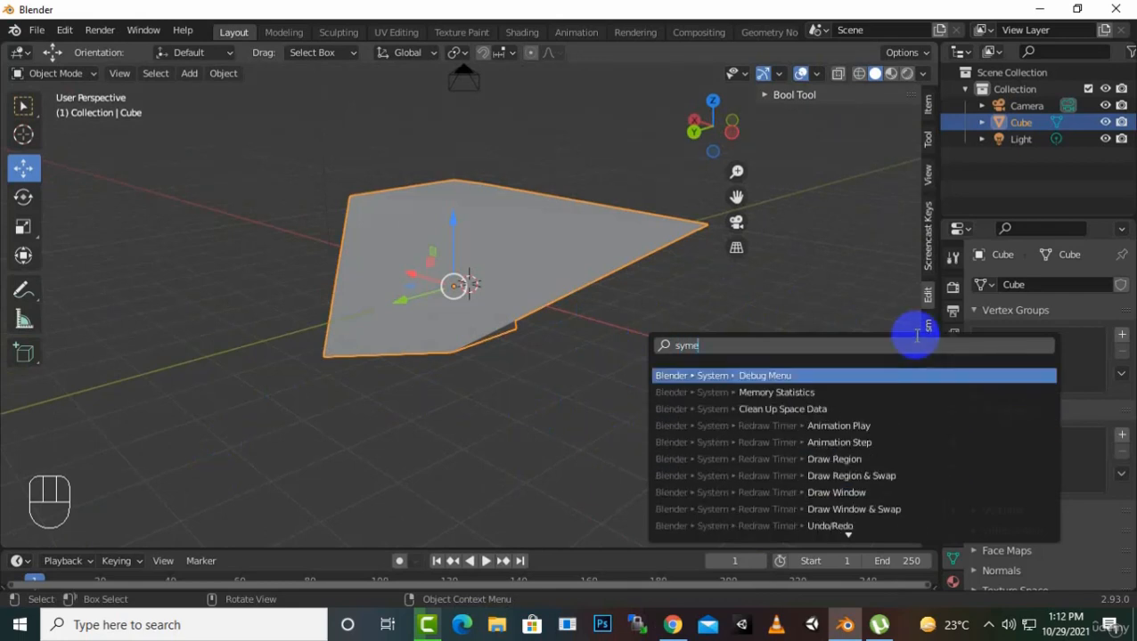
text(t)
key(BackSpace)
key(BackSpace)
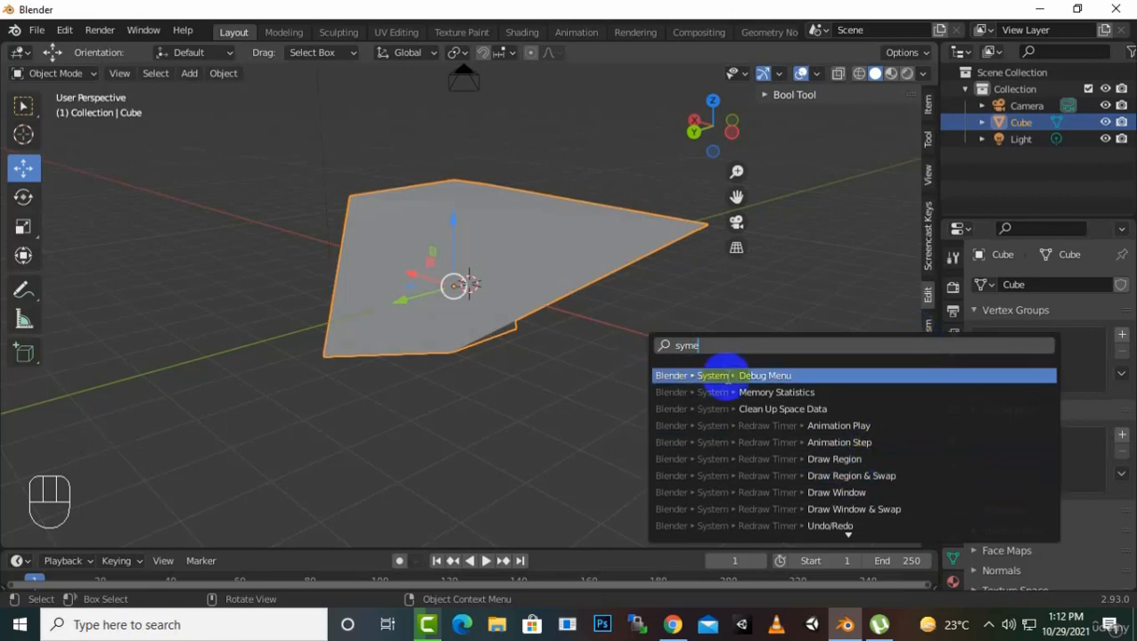
key(BackSpace)
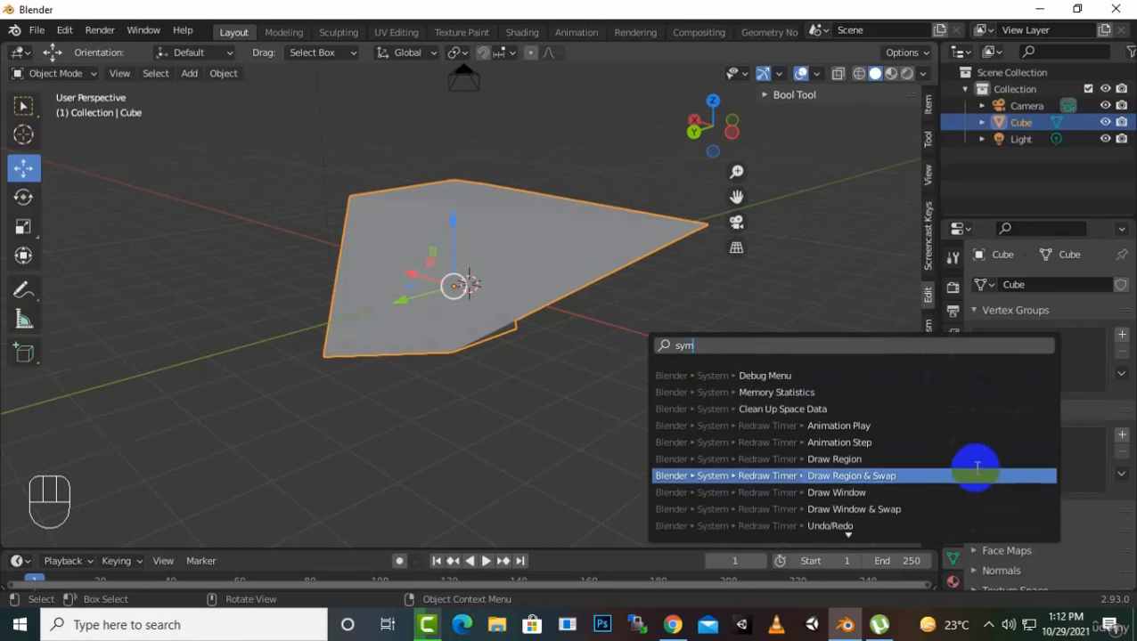
scroll(976, 468, down, 6)
scroll(977, 468, down, 1)
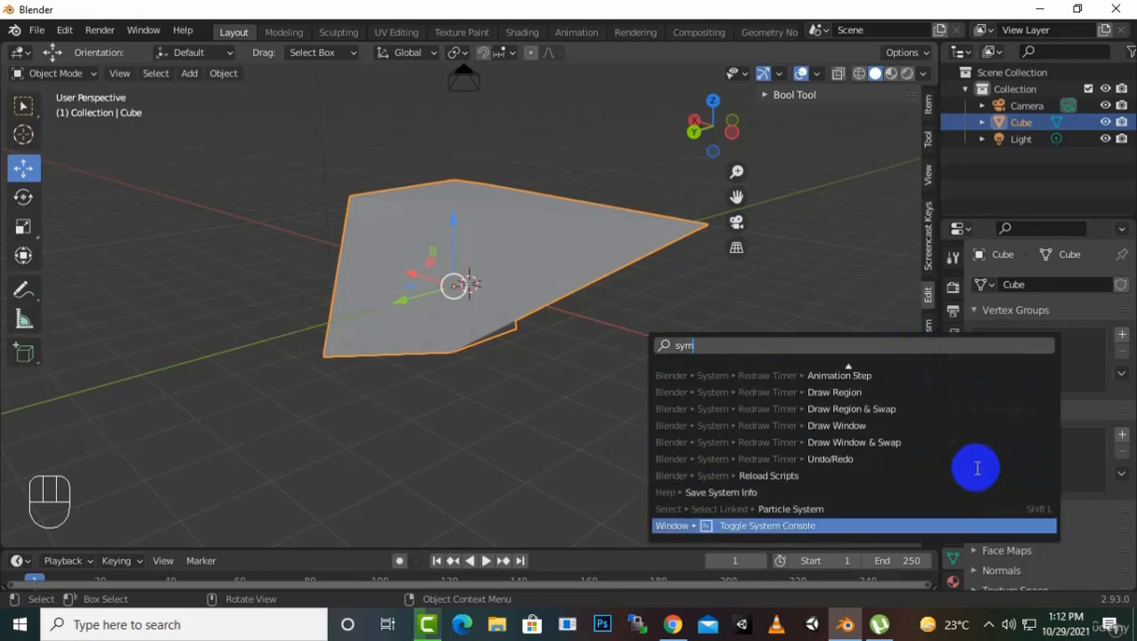
scroll(900, 503, down, 1)
scroll(901, 502, up, 11)
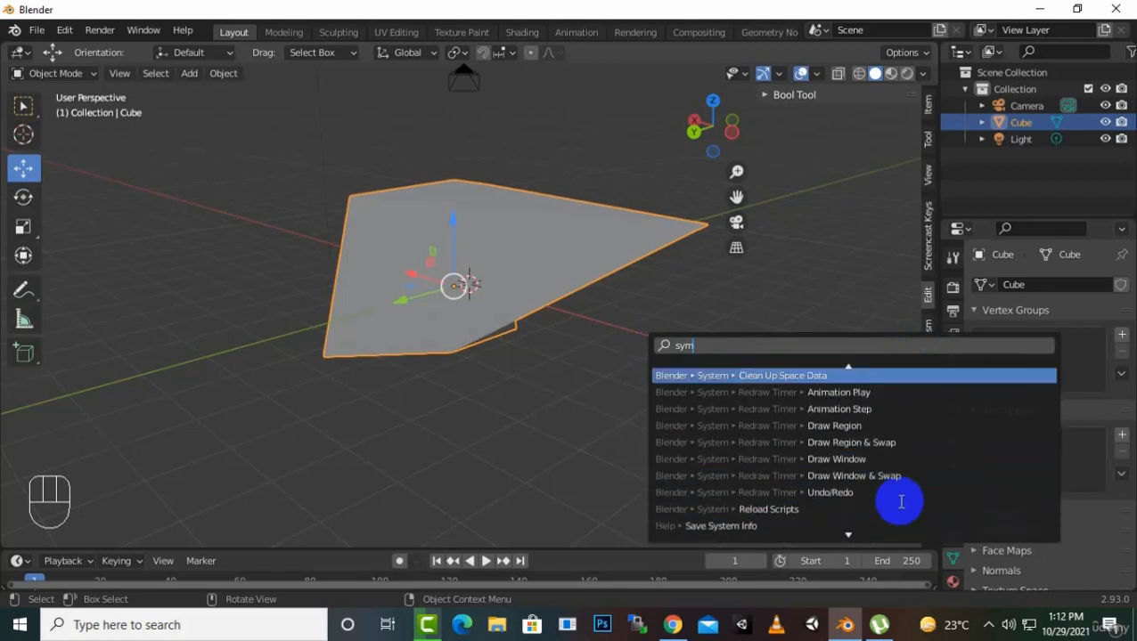
scroll(876, 443, up, 2)
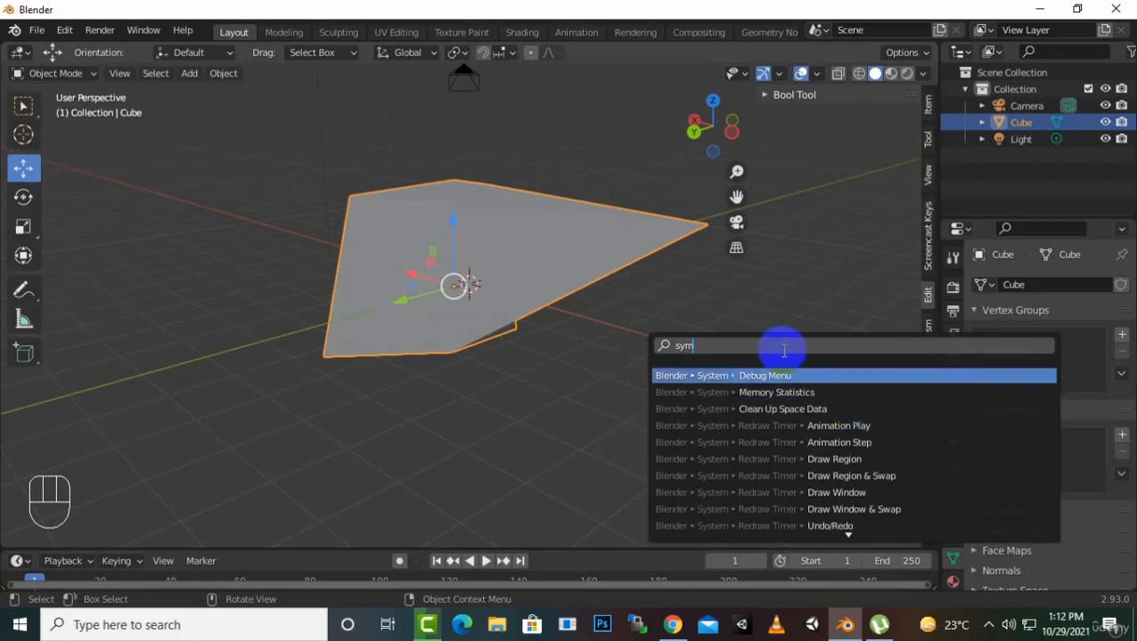
Try "symm" and "symete" as operator searches, clear the query, and leave the search without running anything
text(m)
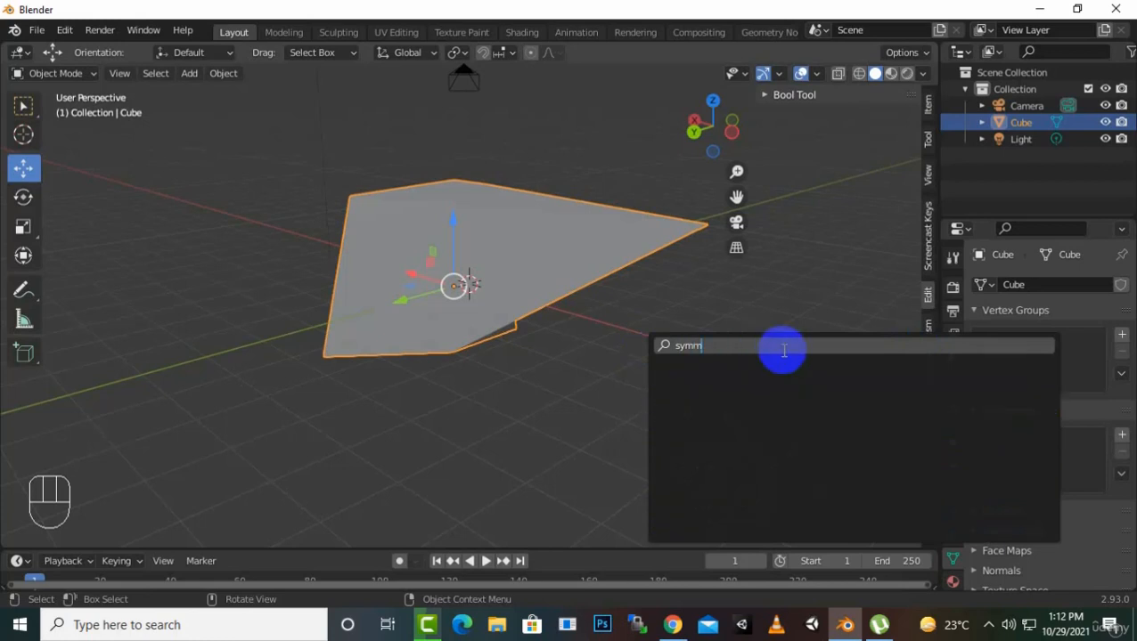
key(BackSpace)
text(ete)
key(BackSpace)
key(BackSpace)
key(BackSpace)
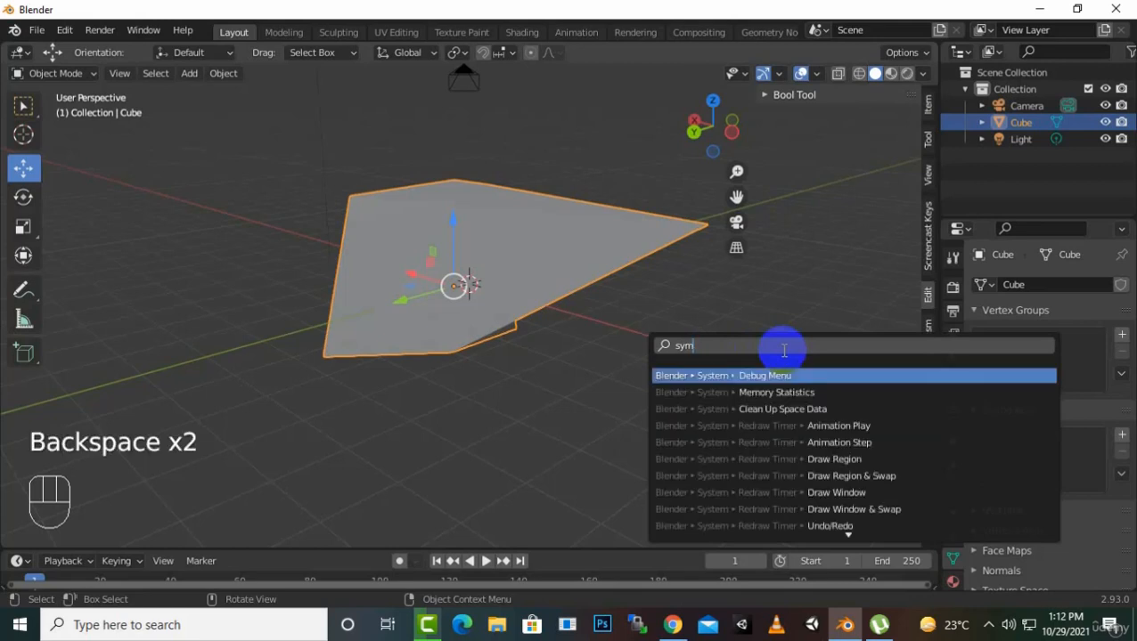
key(BackSpace)
key(BackSpace)
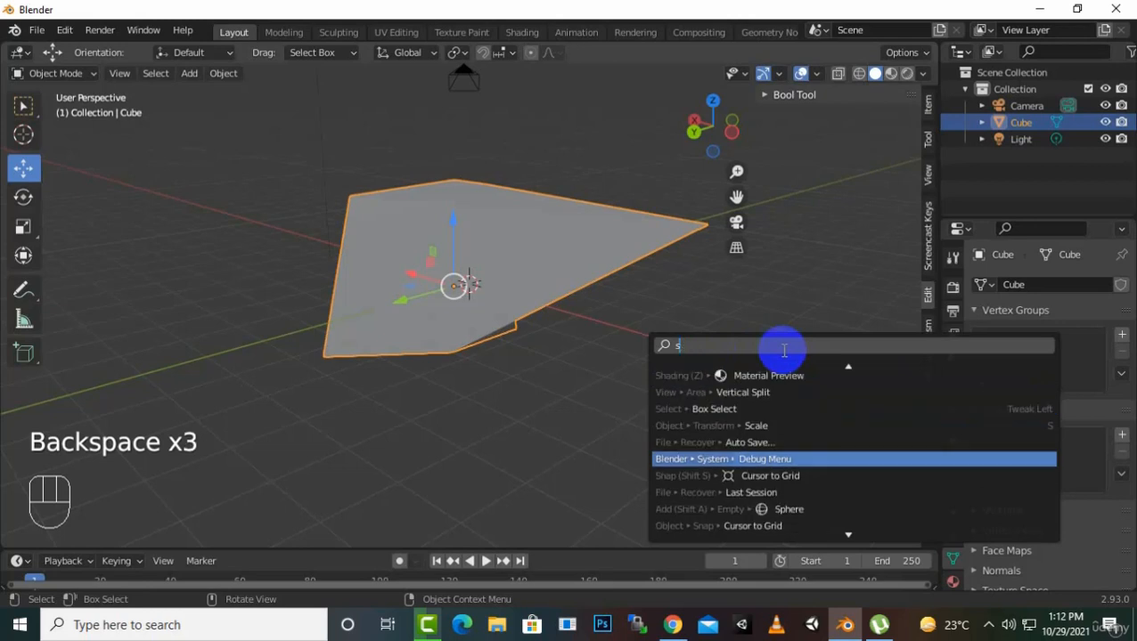
key(BackSpace)
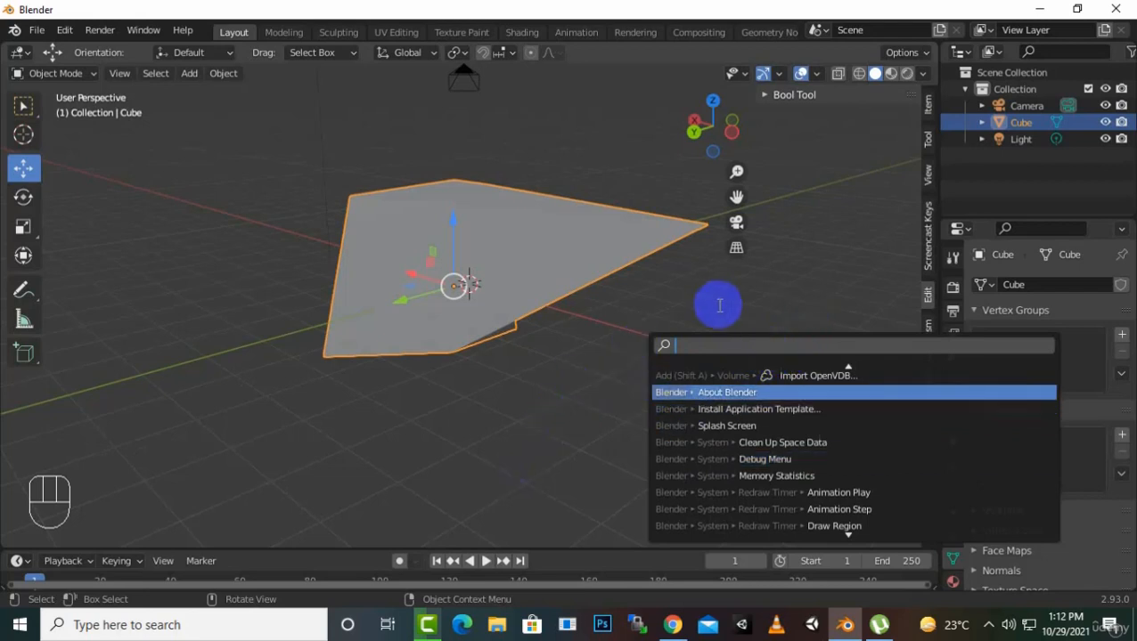
click(795, 266)
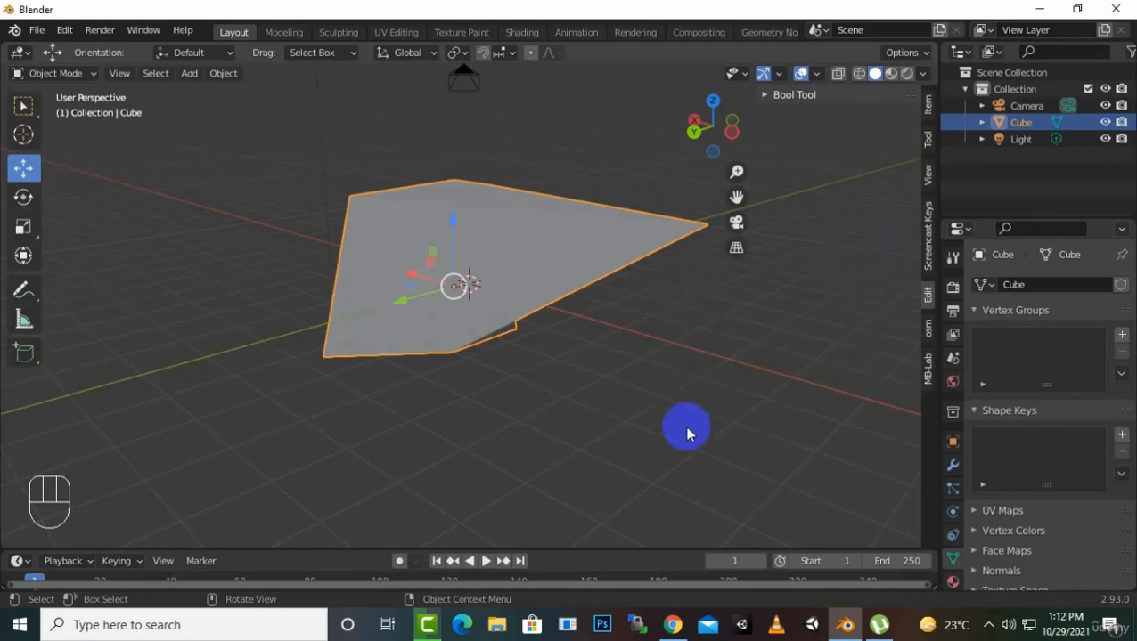
Look over the object types that can be added to the scene without adding any, and deselect the cube
key(space)
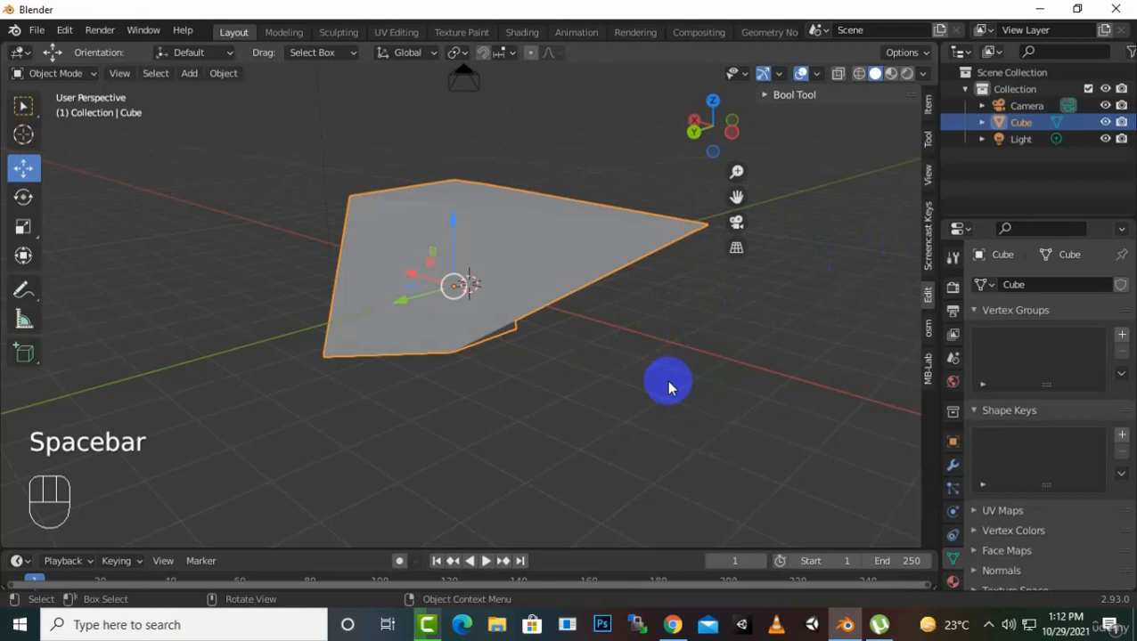
scroll(668, 382, down, 3)
middle_drag(586, 343, 697, 359)
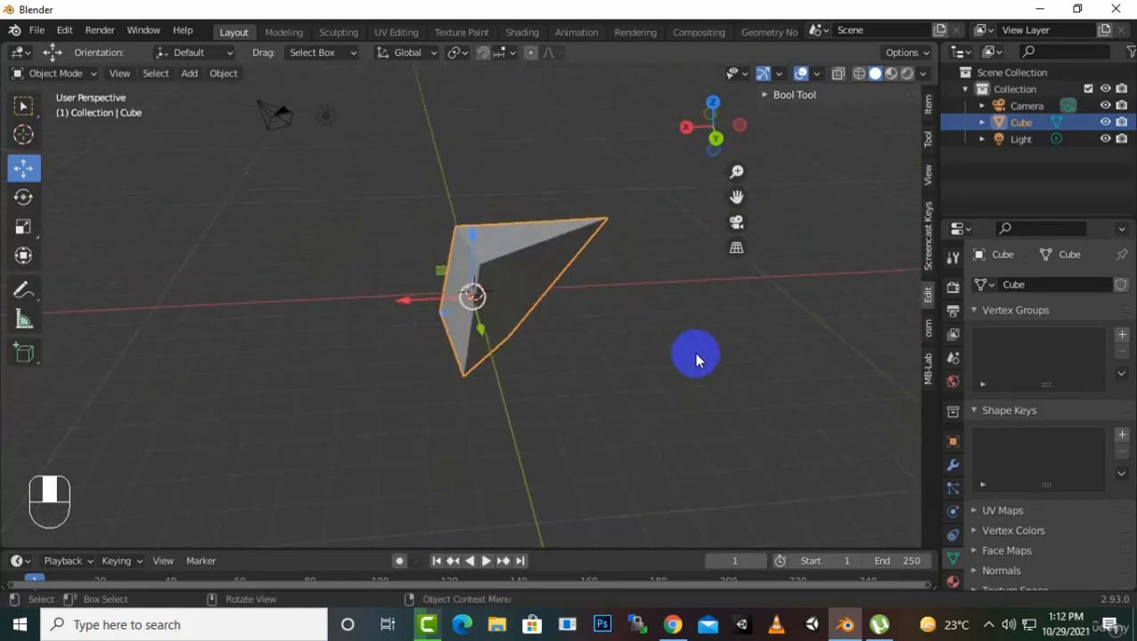
key(shift)
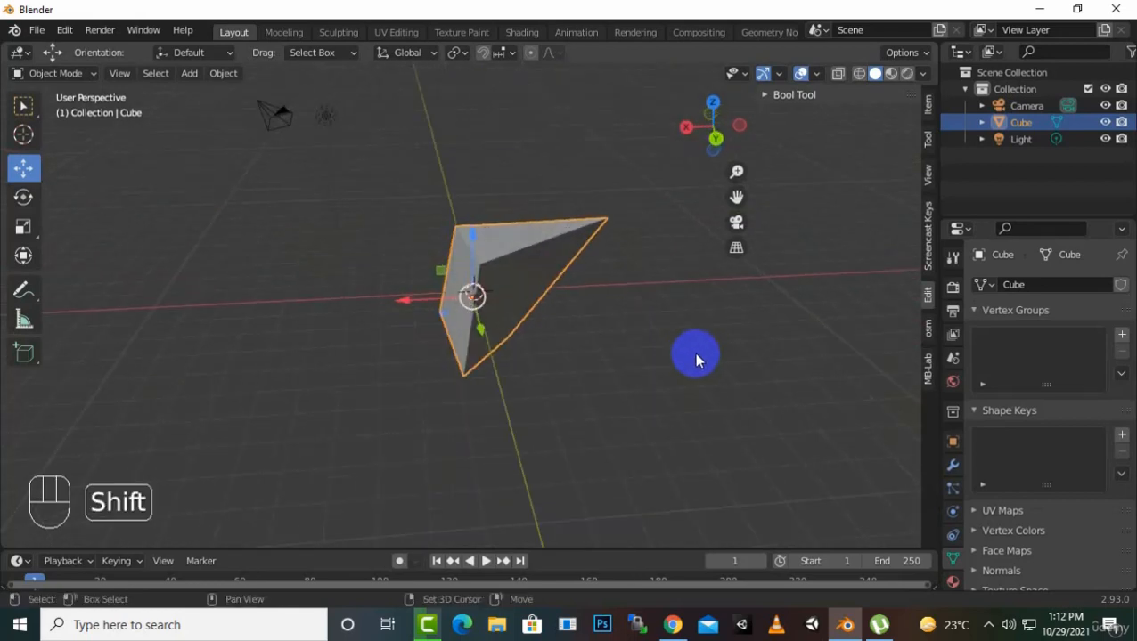
key(shift+a)
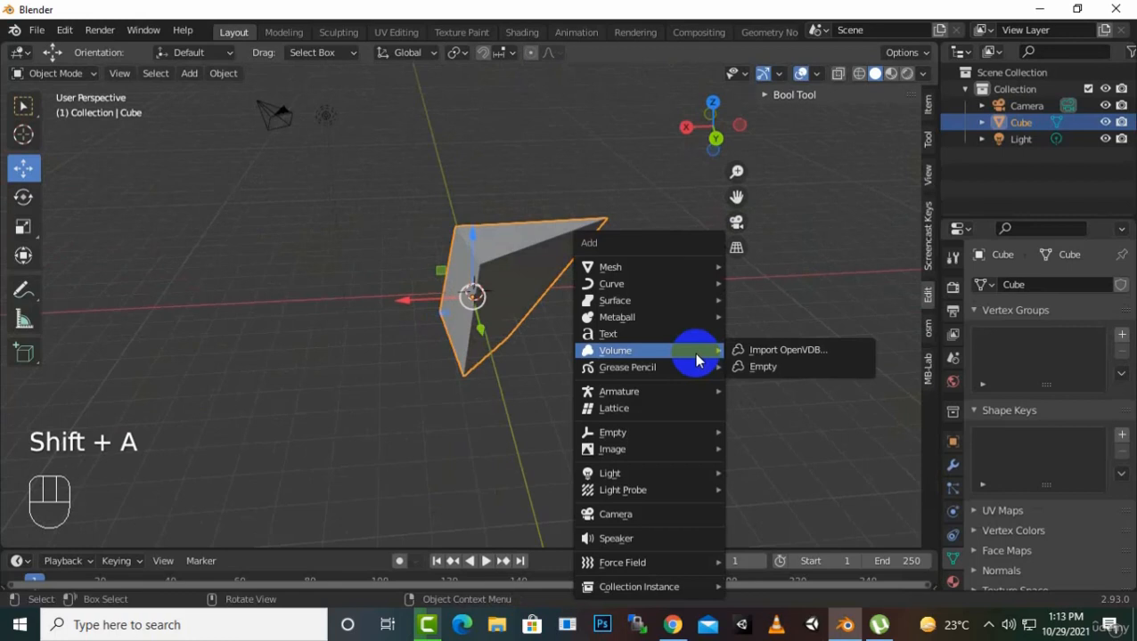
mouse_move(621, 266)
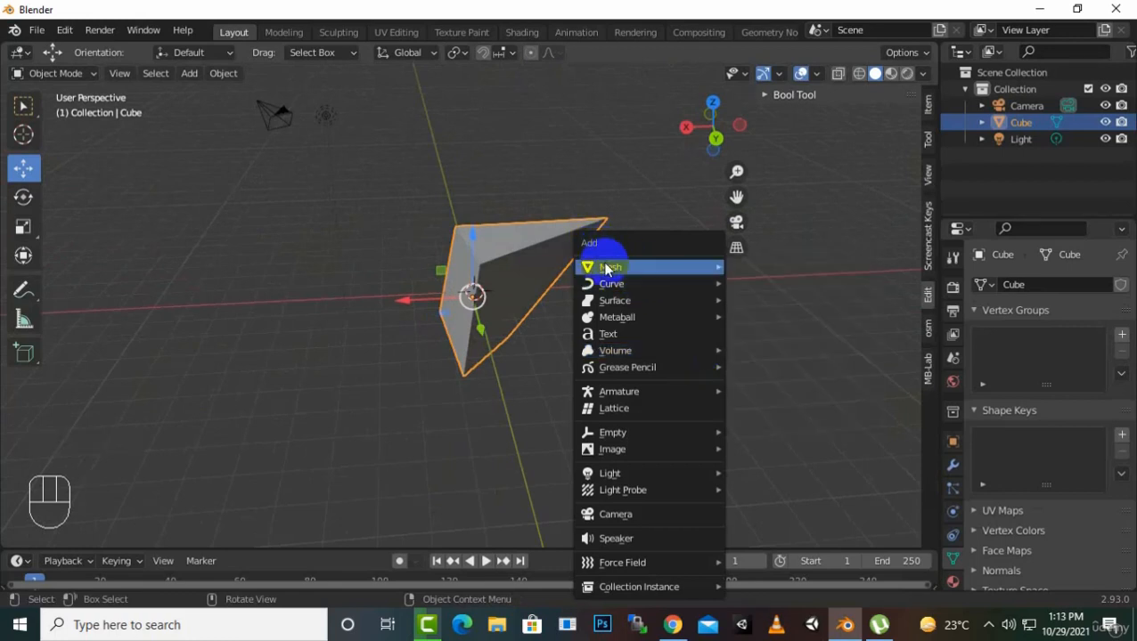
mouse_move(625, 562)
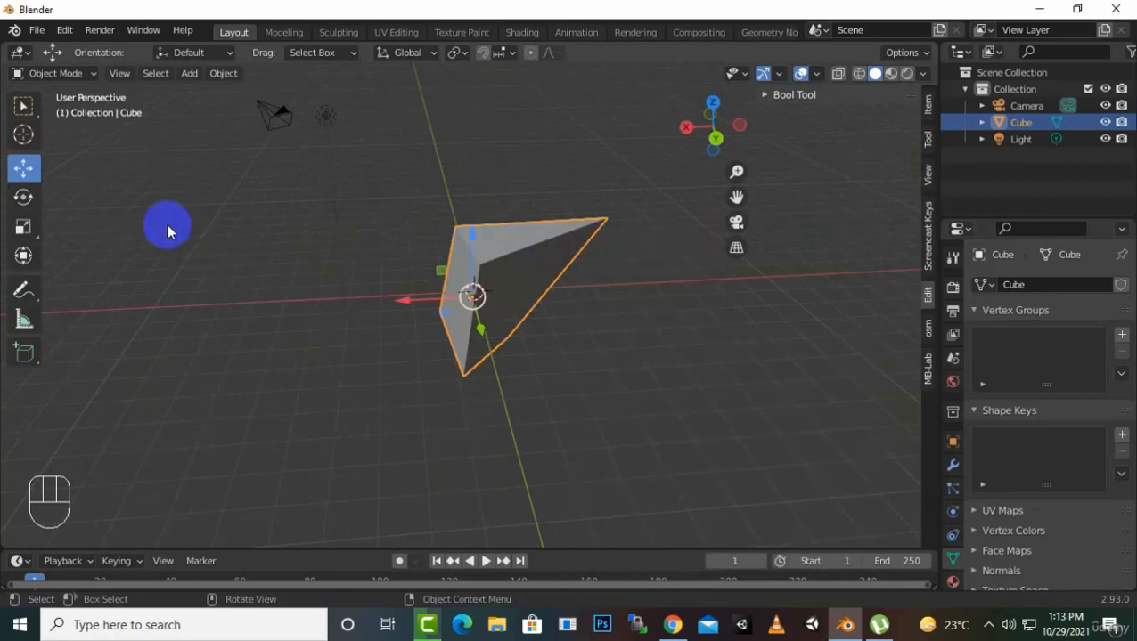
click(174, 224)
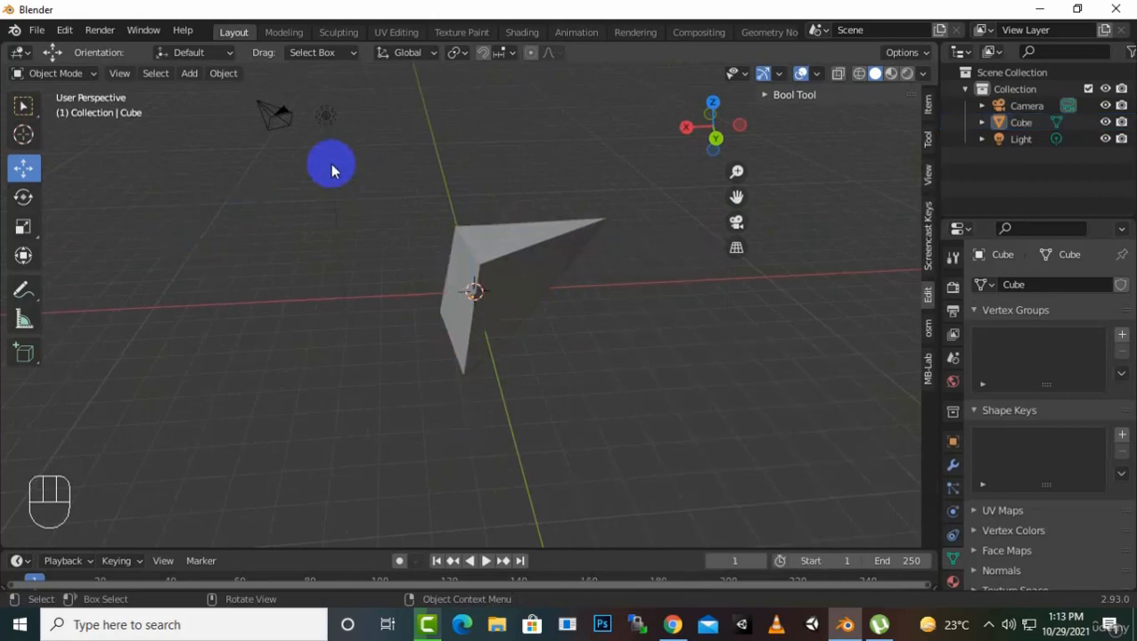
click(189, 77)
key(shift+a)
Select the camera, cube and light all at once and clear the selection
key(a)
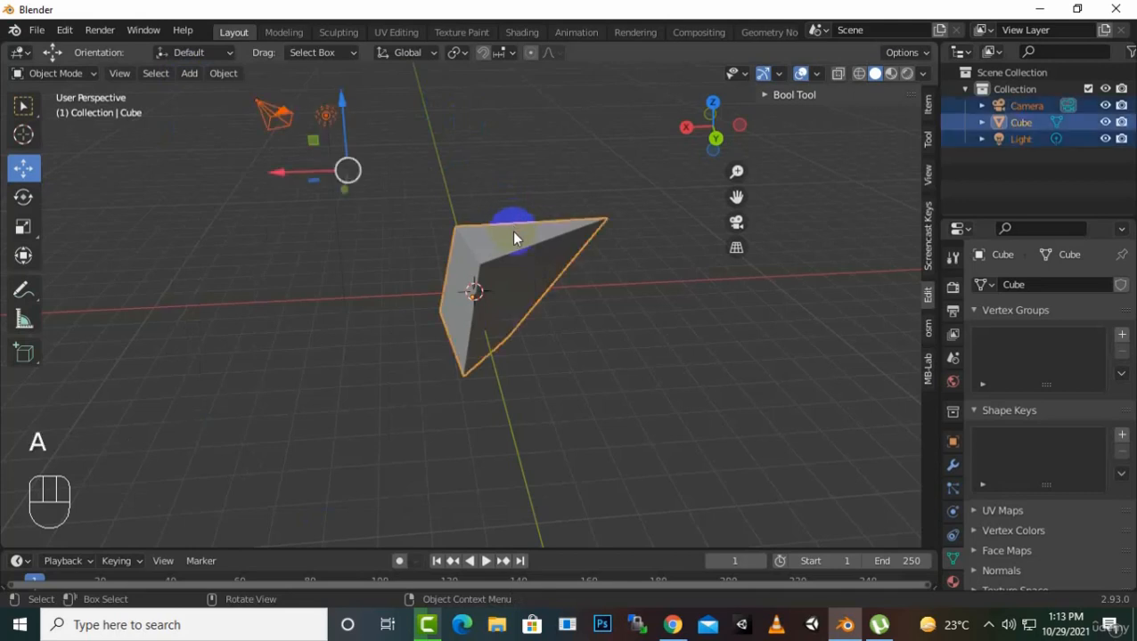
middle_drag(514, 230, 378, 325)
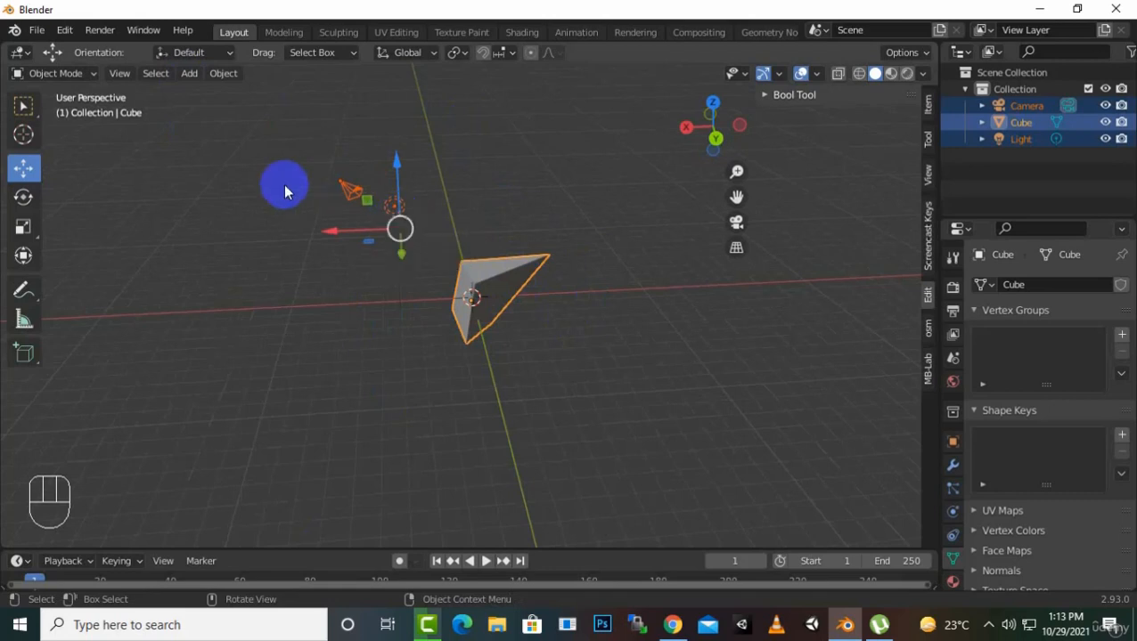
key(a)
scroll(413, 263, up, 2)
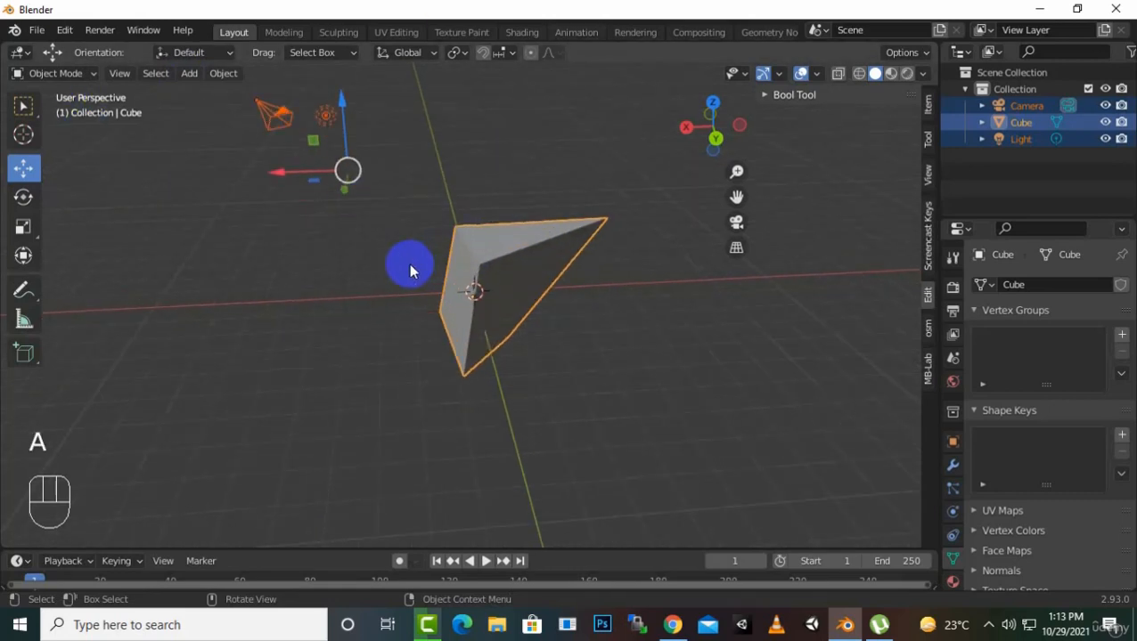
click(287, 263)
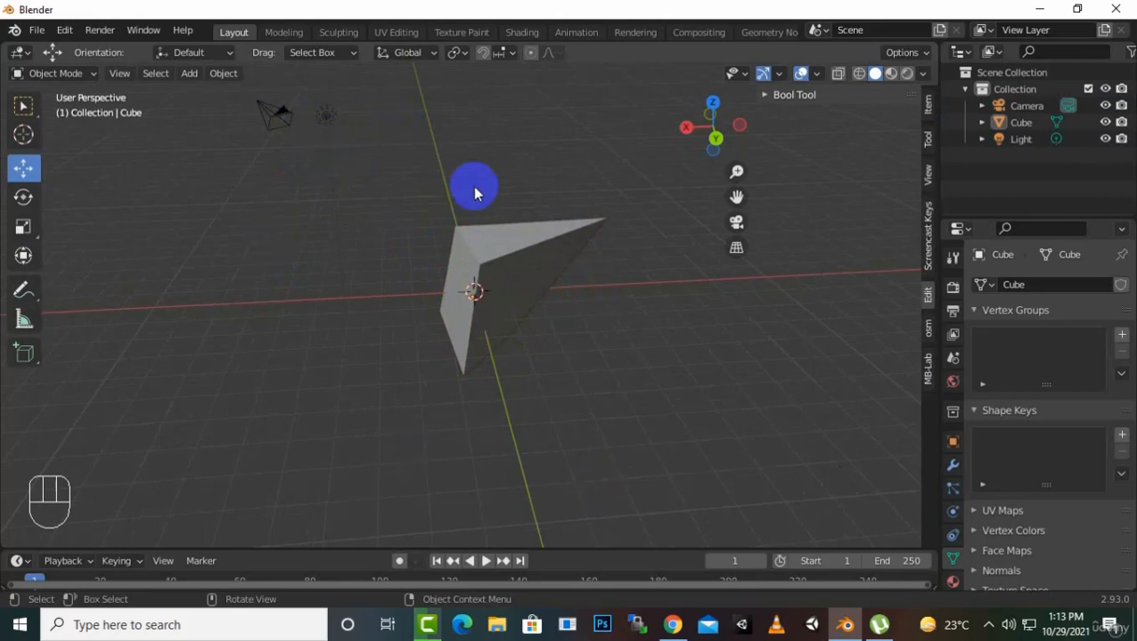
Enter Edit Mode on the cube mesh, clear and reselect all of its elements, and return to Object Mode
key(Tab)
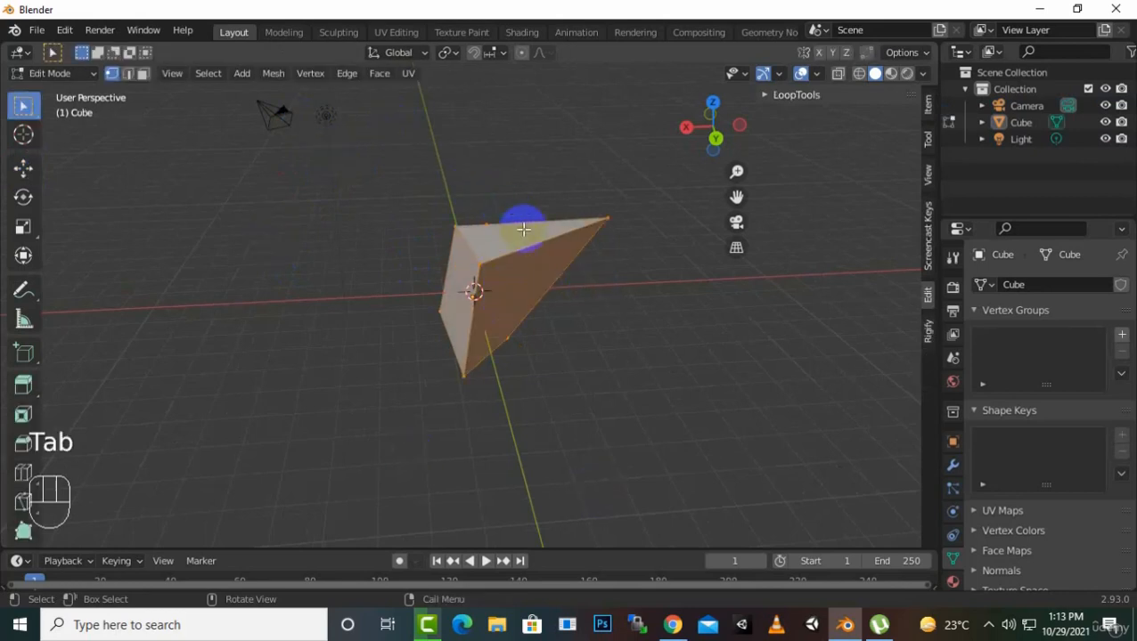
click(577, 395)
key(a)
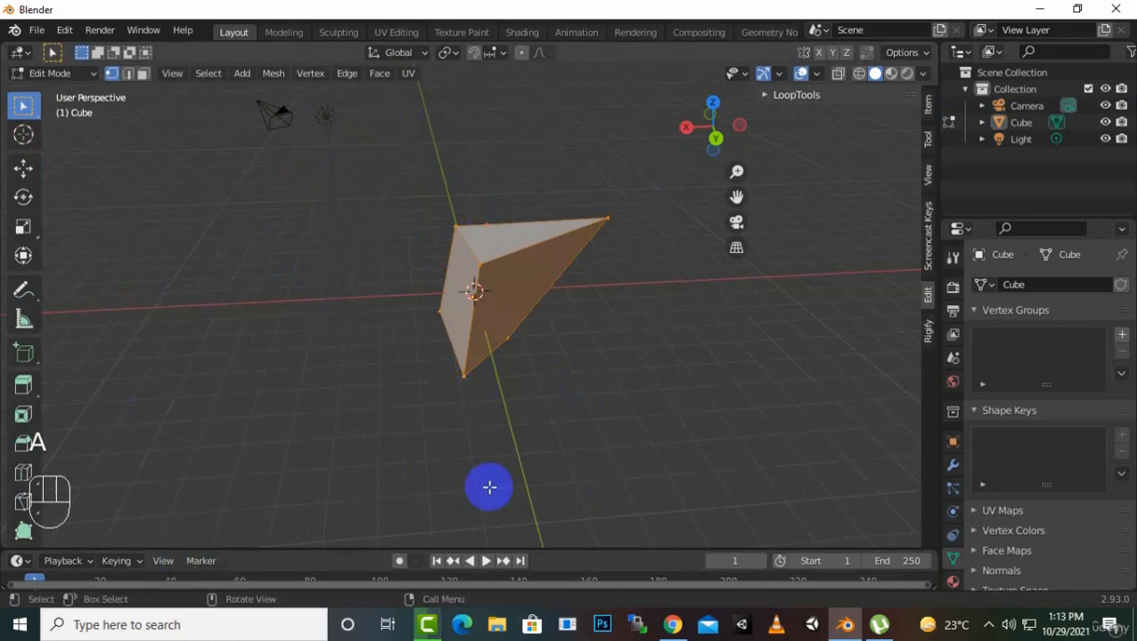
scroll(507, 317, down, 2)
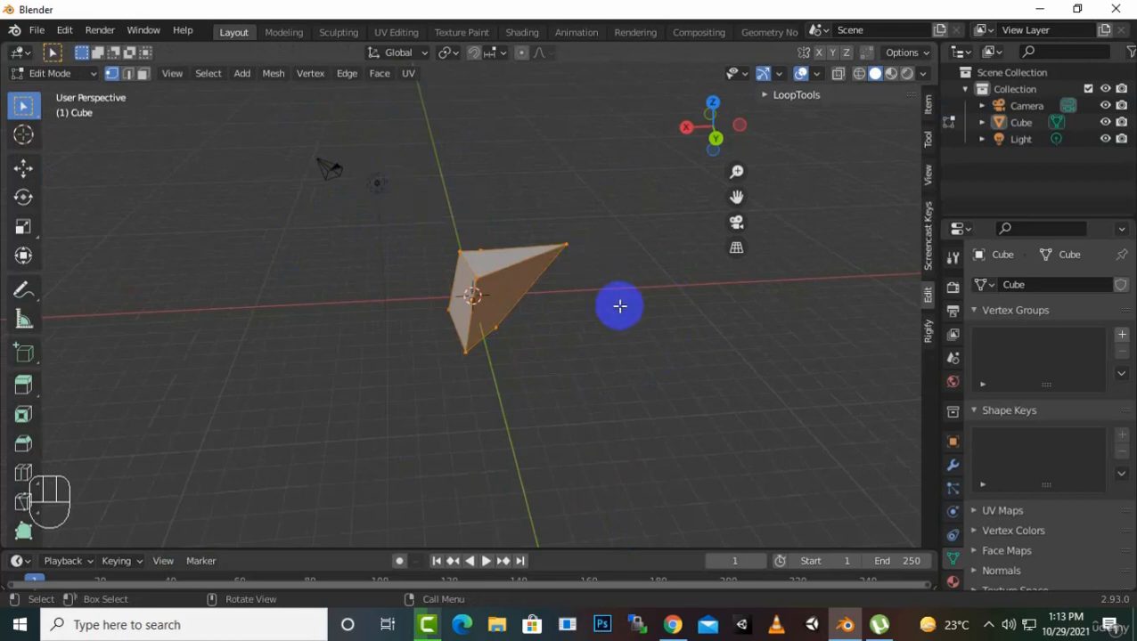
key(Tab)
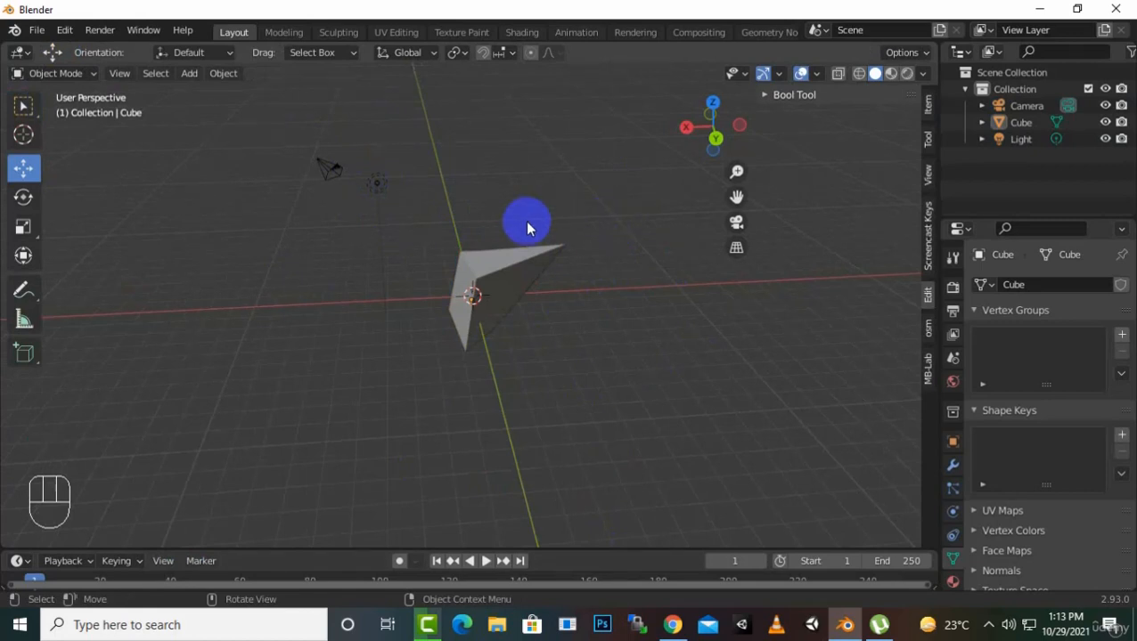
Look over the mesh primitives available to add without adding any
mouse_move(545, 203)
middle_down()
mouse_move(523, 228)
mouse_move(457, 198)
mouse_move(545, 206)
middle_up()
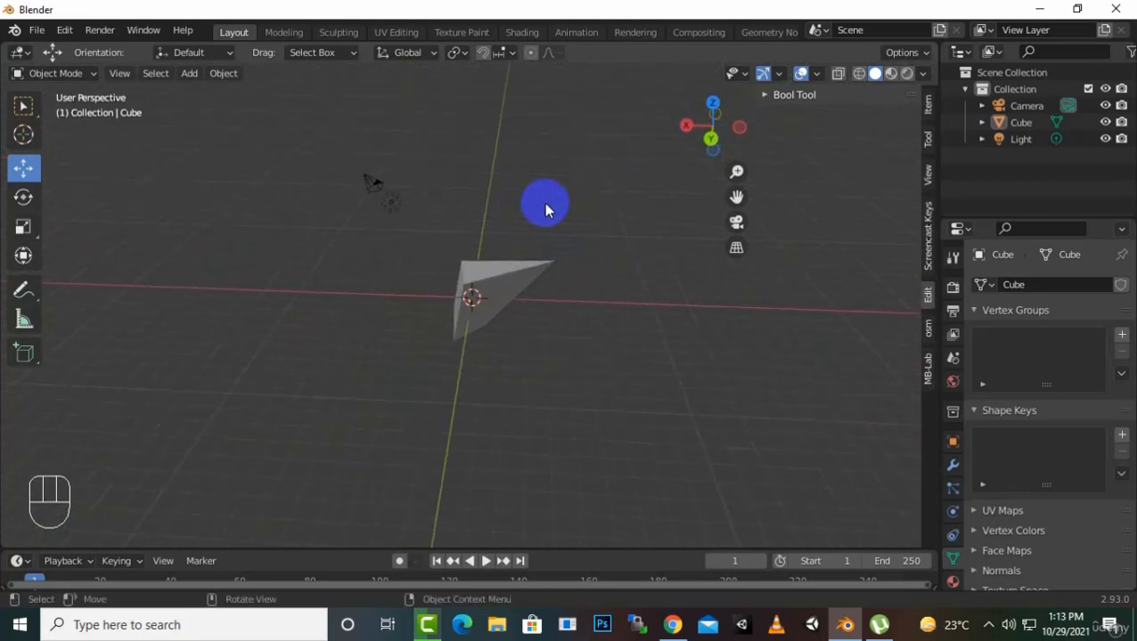
key(shift+a)
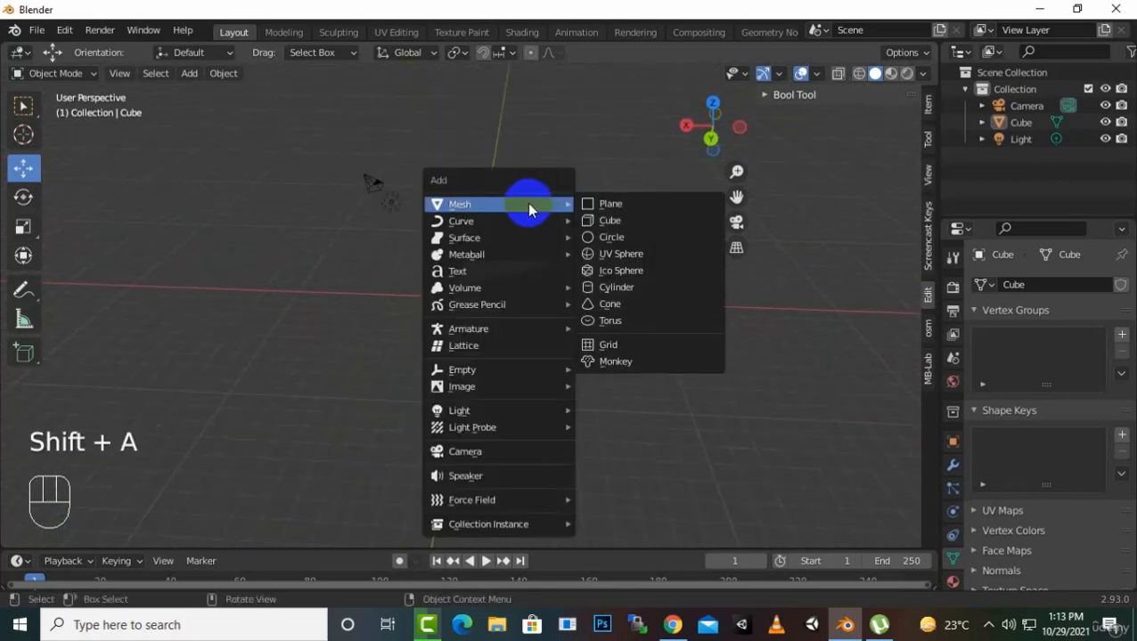
click(646, 307)
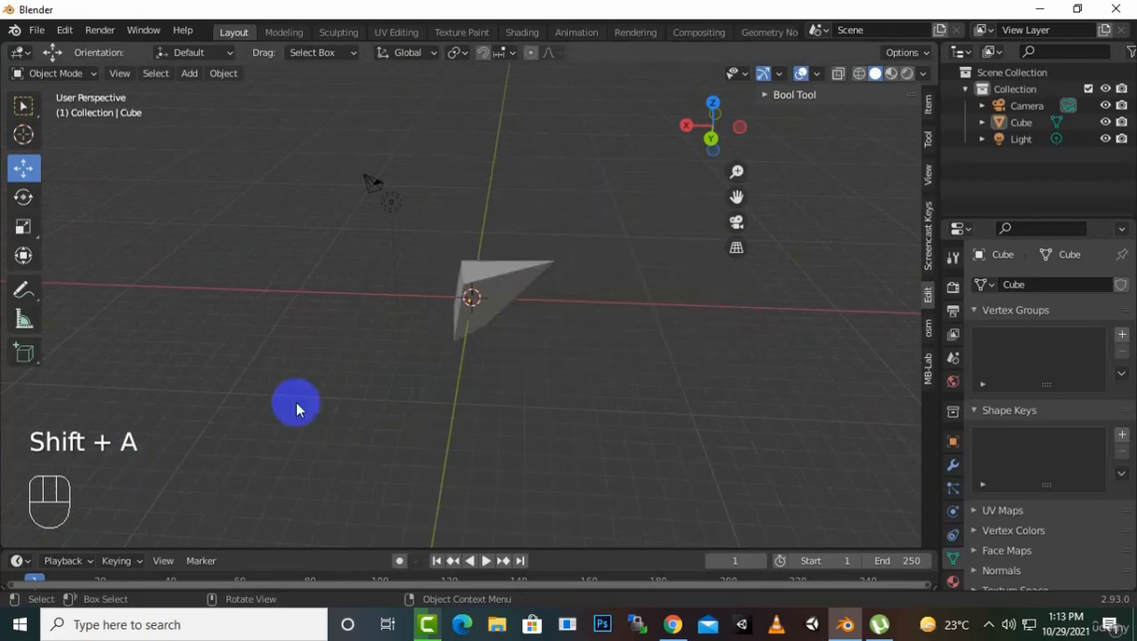
Examine the mesh from the front view, orbiting the view downward step by step past the underside
middle_drag(401, 338, 617, 380)
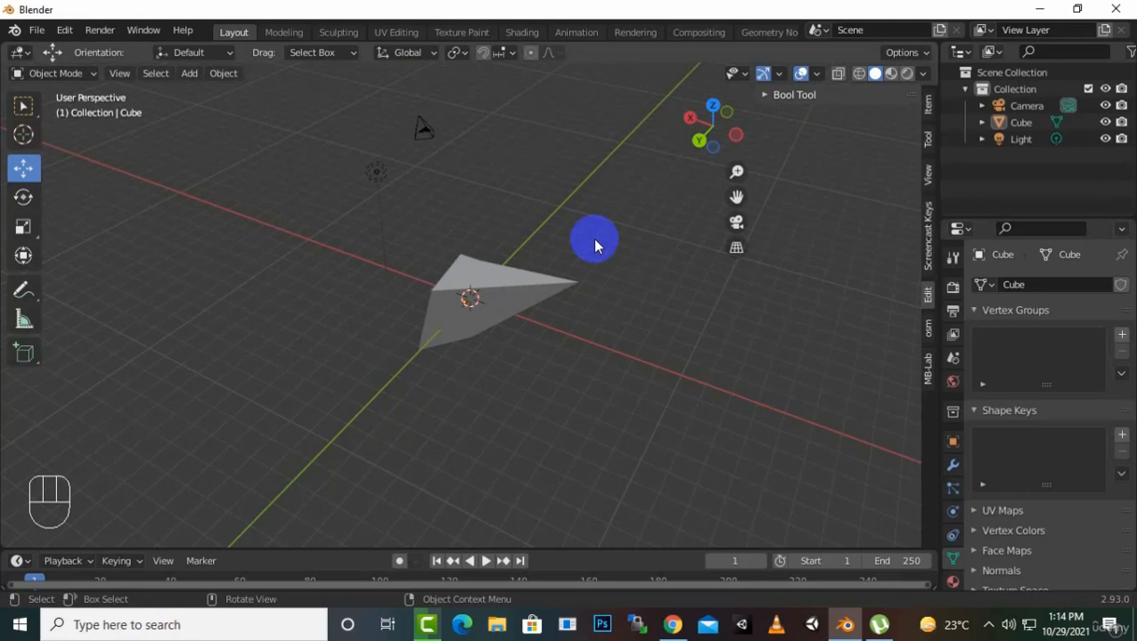
middle_drag(276, 290, 311, 289)
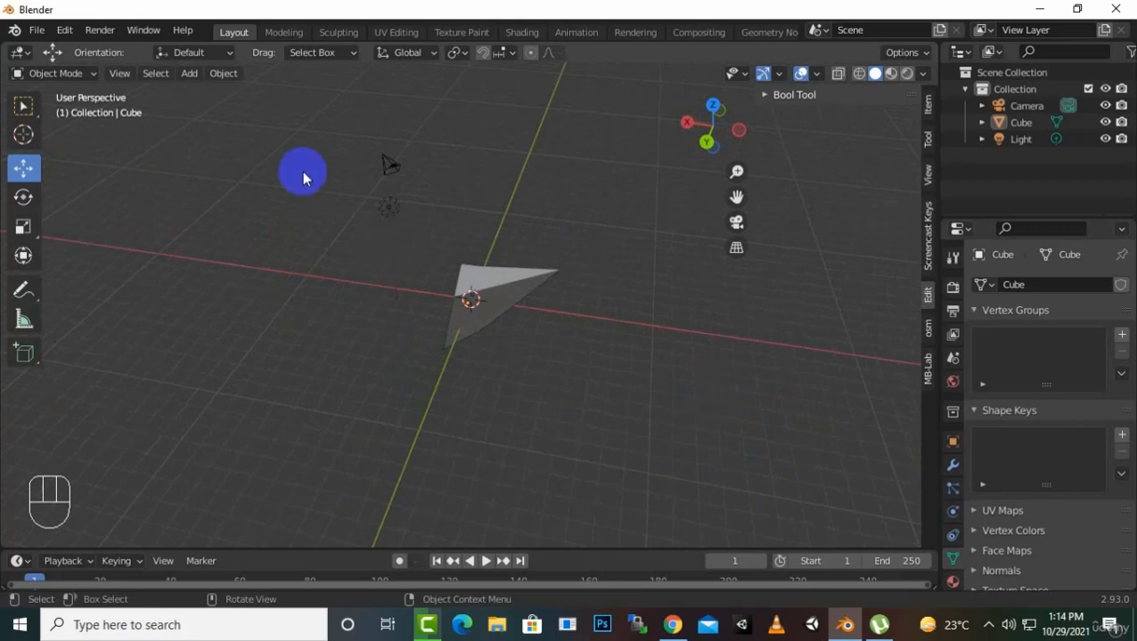
middle_drag(474, 482, 501, 450)
key(KP_1)
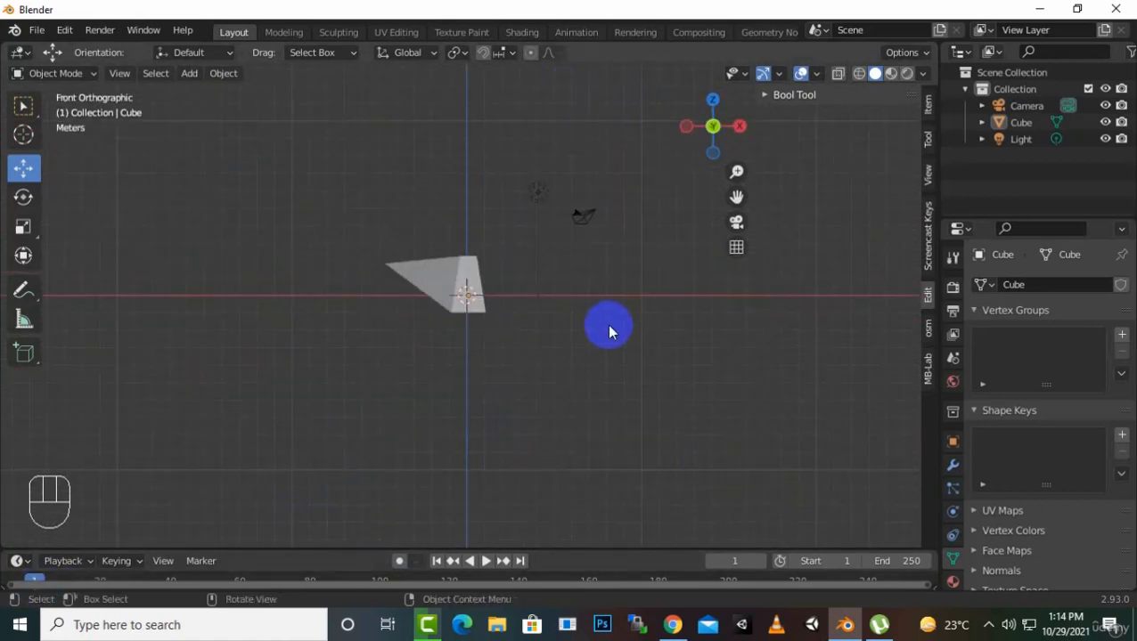
key(KP_2)
key(KP_2)
key(KP_2)
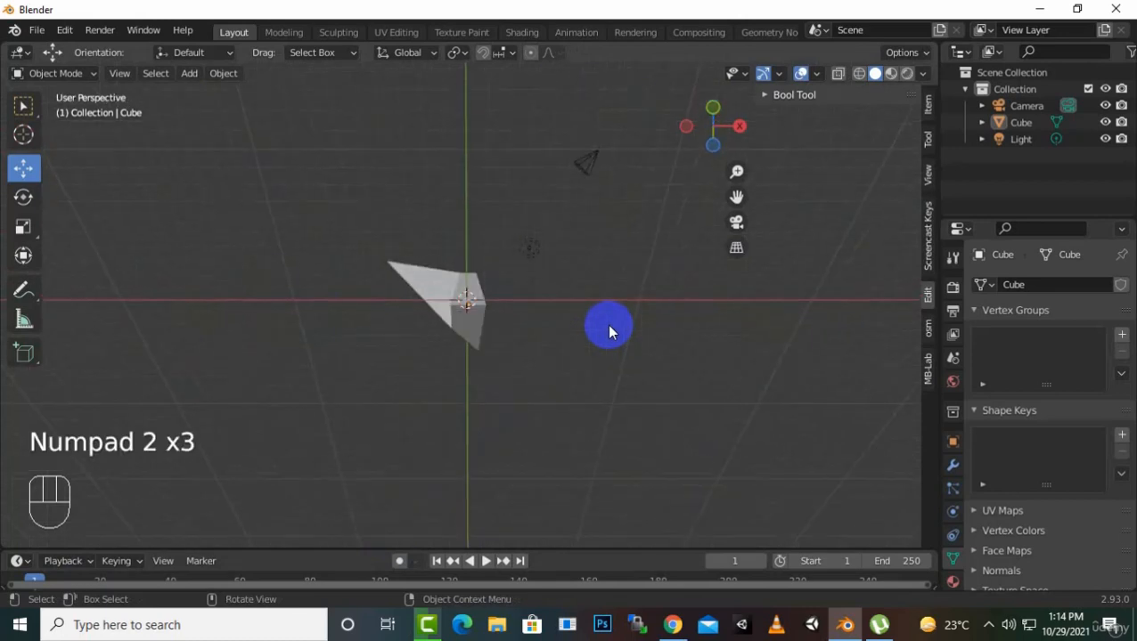
key(KP_2)
key(KP_2)
key(KP_2)
key(KP_2)
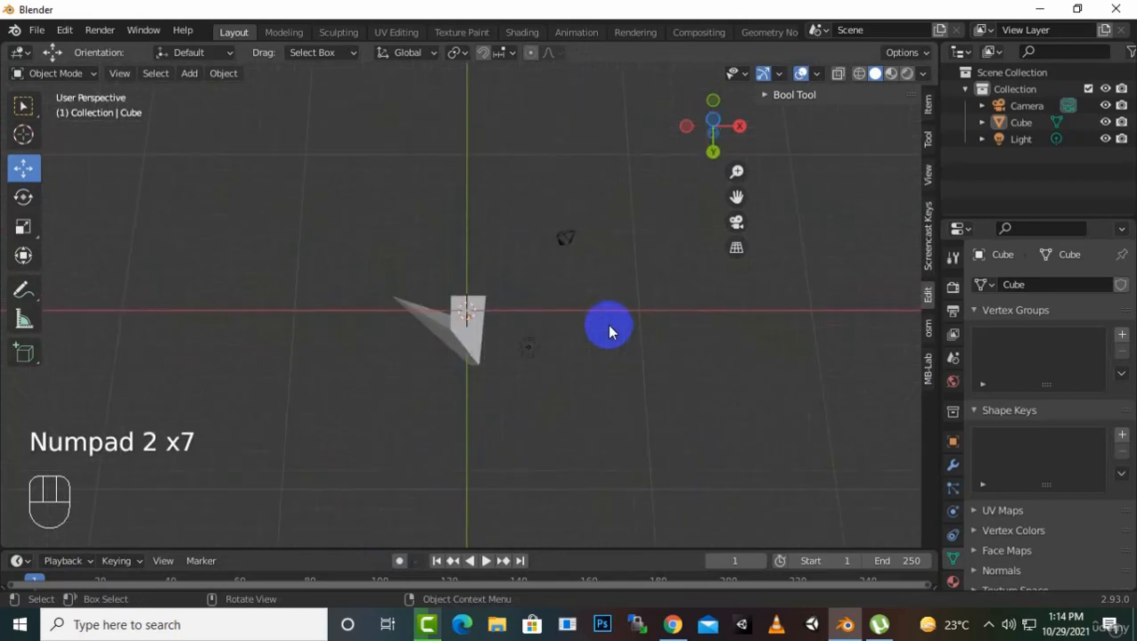
key(KP_2)
key(KP_2)
key(KP_2)
key(KP_2)
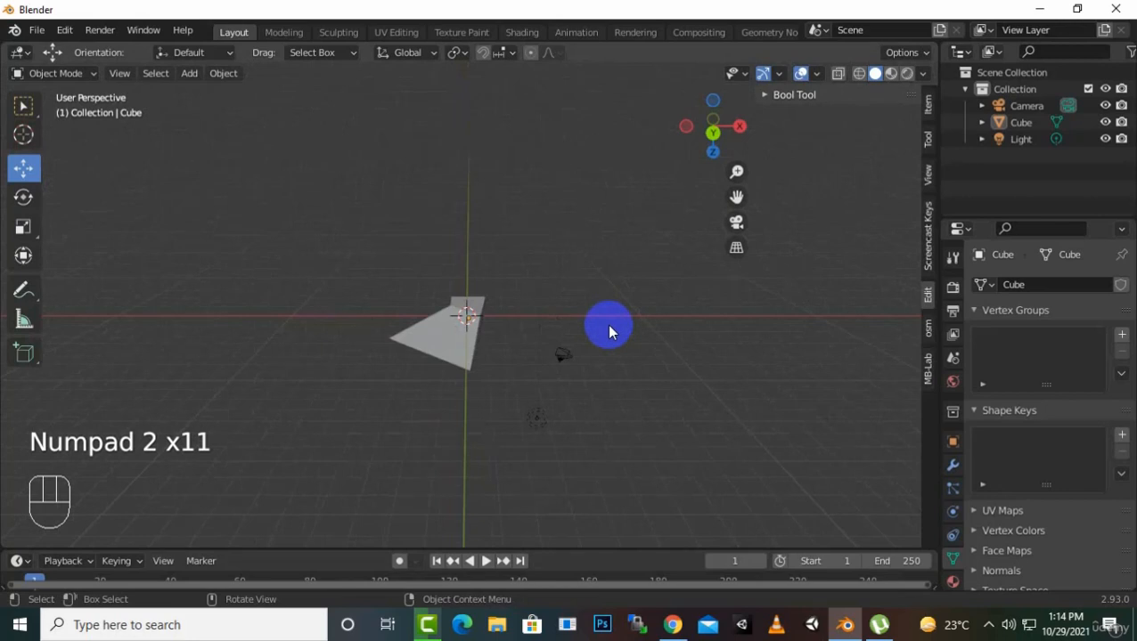
Examine the mesh from the right-side view, orbiting the view to the left step by step around it
key(KP_3)
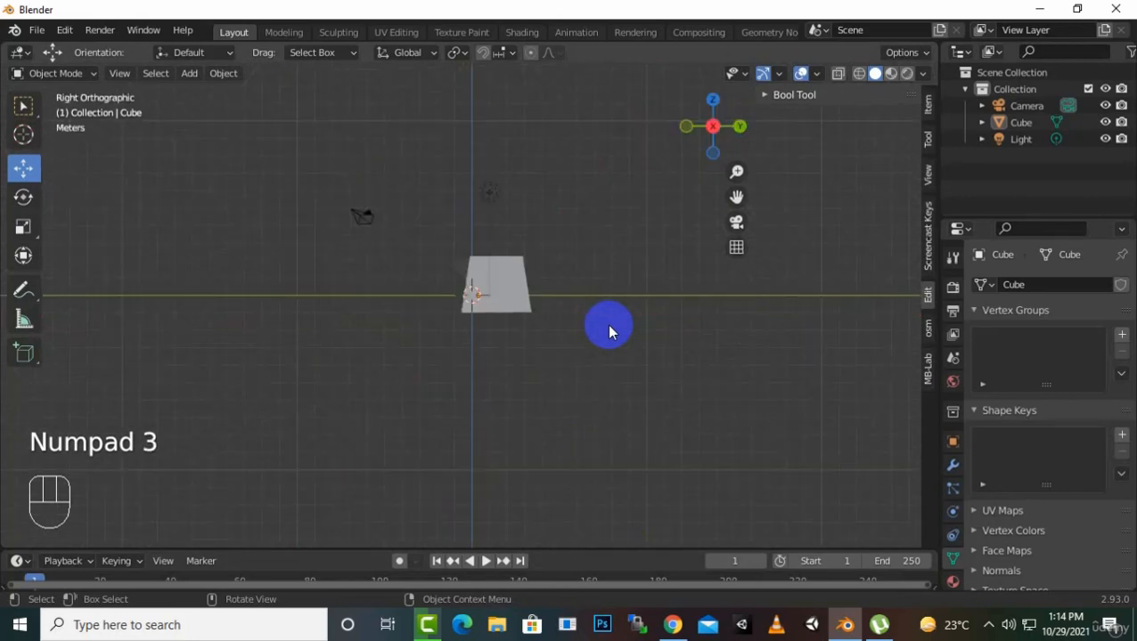
key(KP_4)
key(KP_4)
key(KP_4)
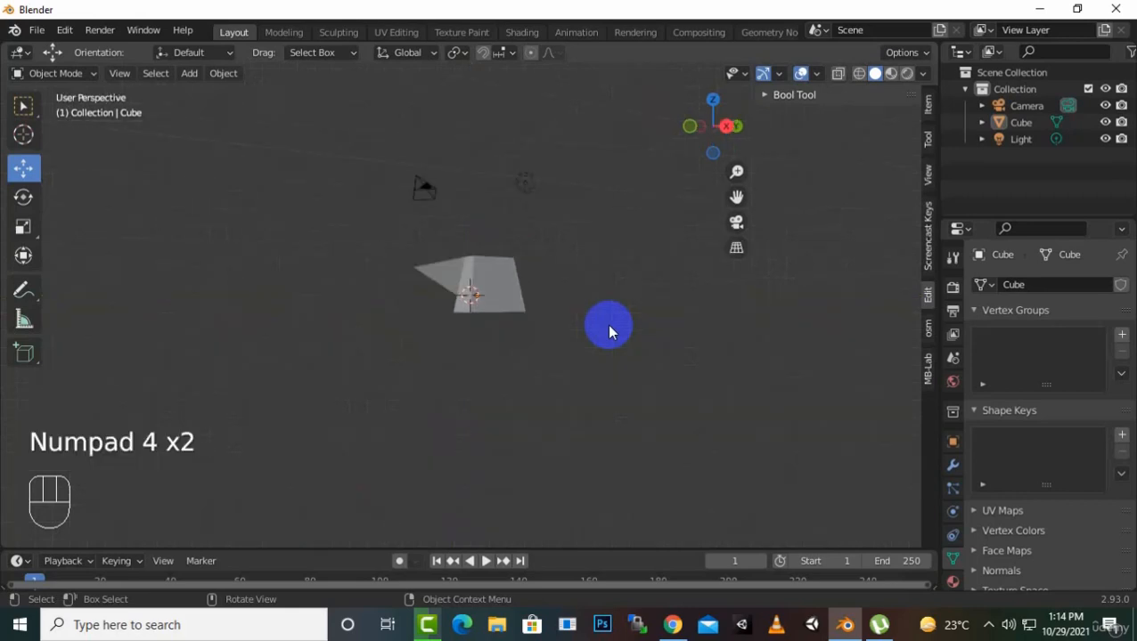
key(KP_4)
key(KP_4)
key(KP_4)
key(KP_4)
key(KP_4)
key(KP_4)
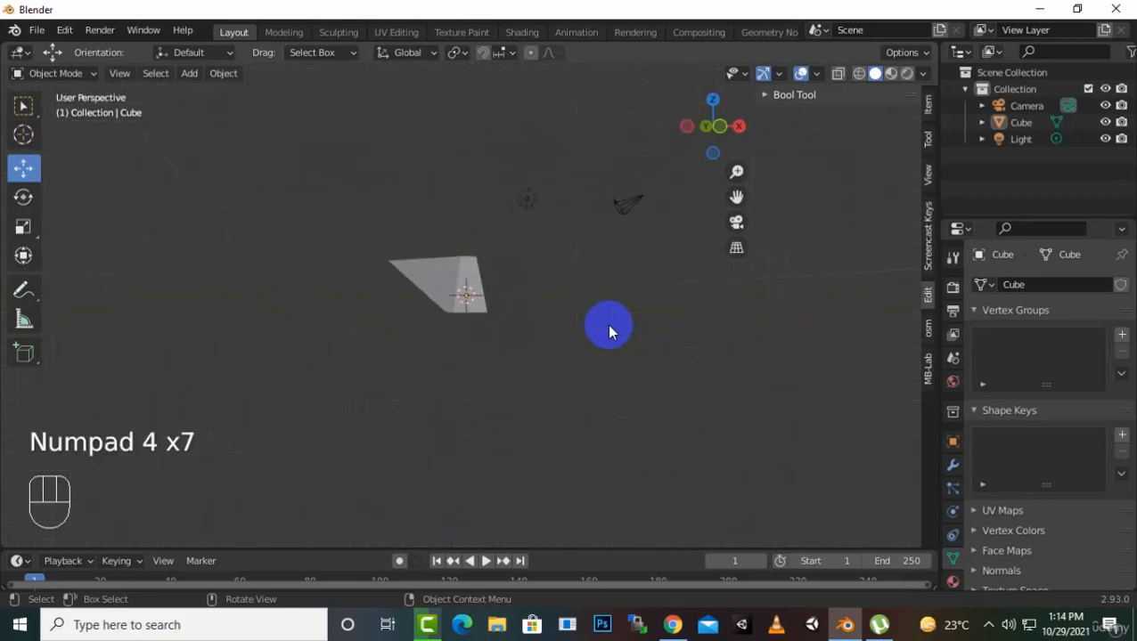
key(KP_4)
key(KP_4)
key(KP_4)
key(KP_4)
key(KP_4)
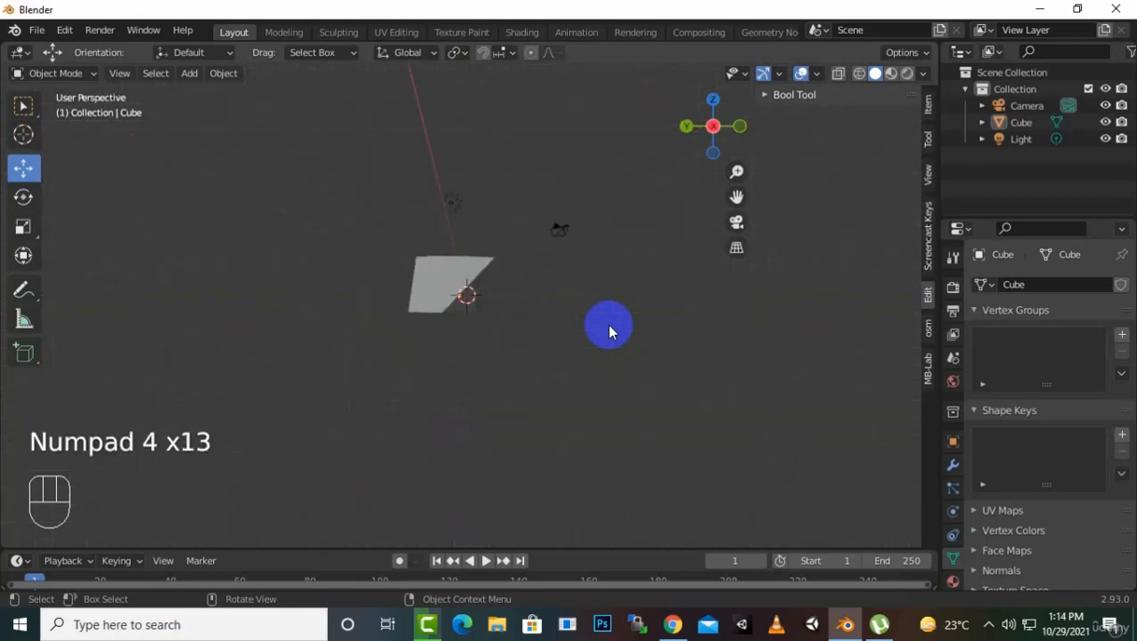
key(KP_4)
Change the viewport to orthographic projection and orbit the view to the right step by step around the mesh
key(KP_5)
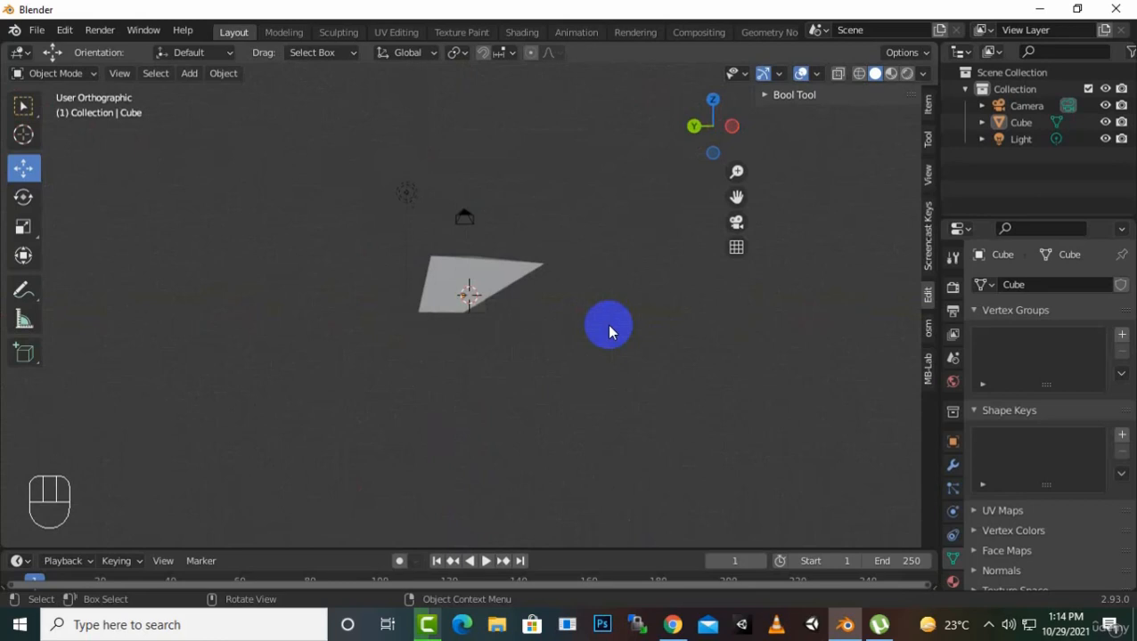
key(KP_6)
key(KP_6)
key(KP_6)
key(KP_6)
key(KP_6)
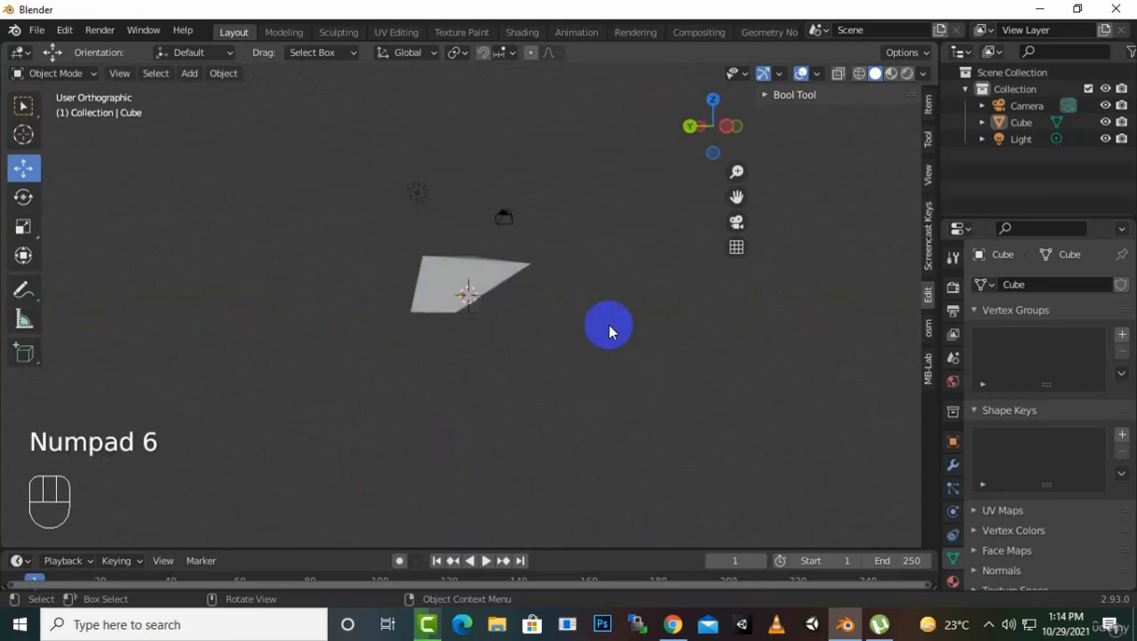
key(KP_6)
key(KP_6)
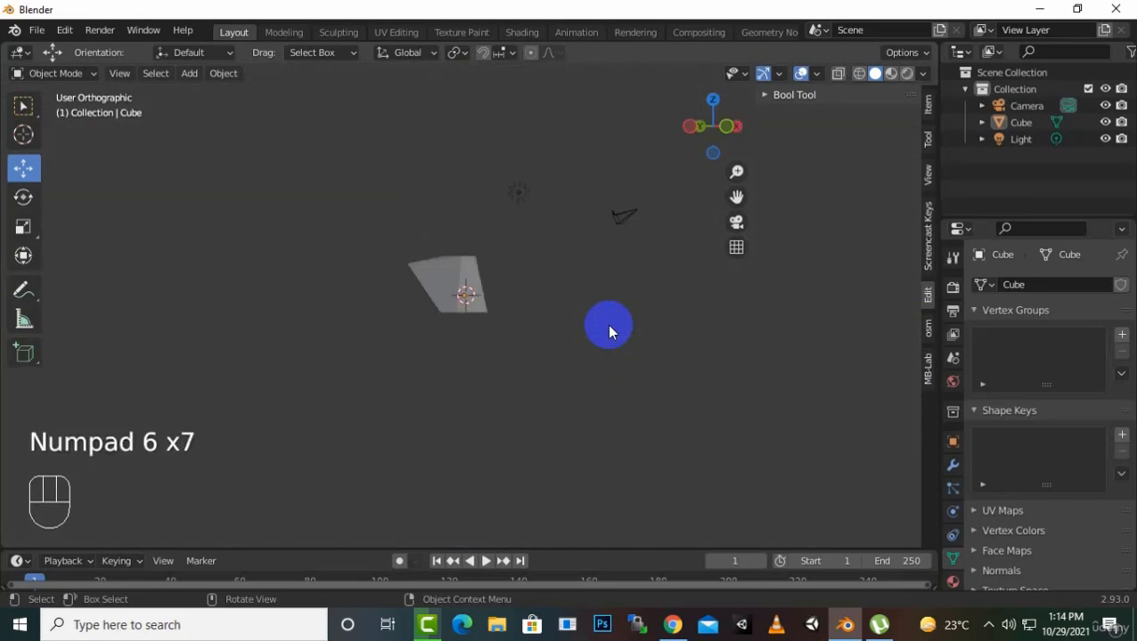
Examine the mesh from the top view, orbiting the view upward step by step
key(KP_7)
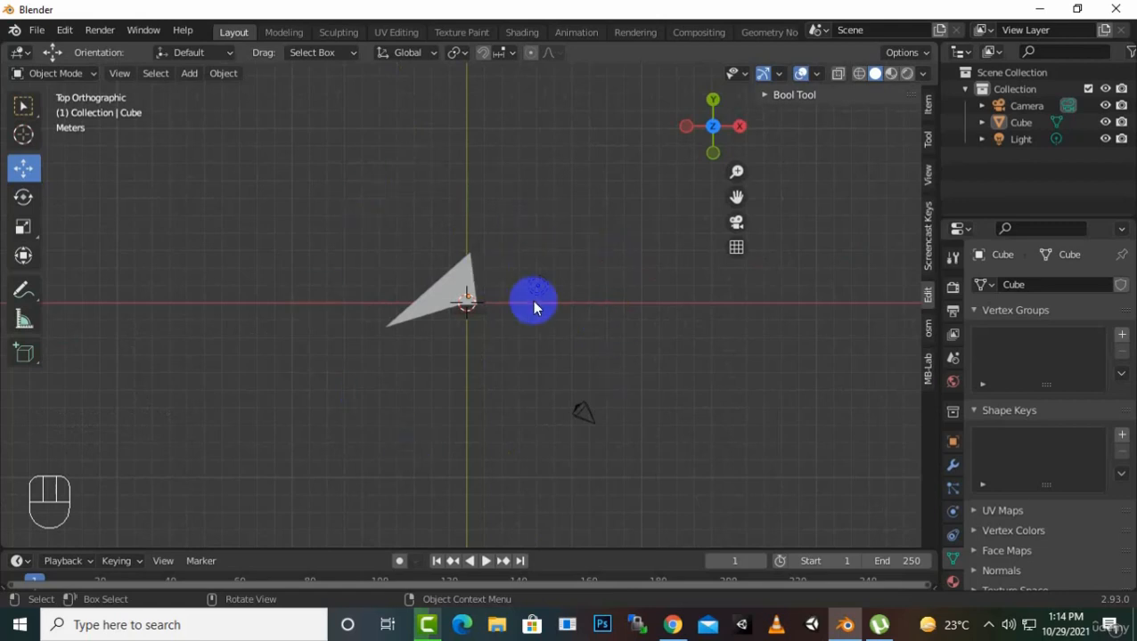
key(KP_8)
key(KP_8)
key(KP_8)
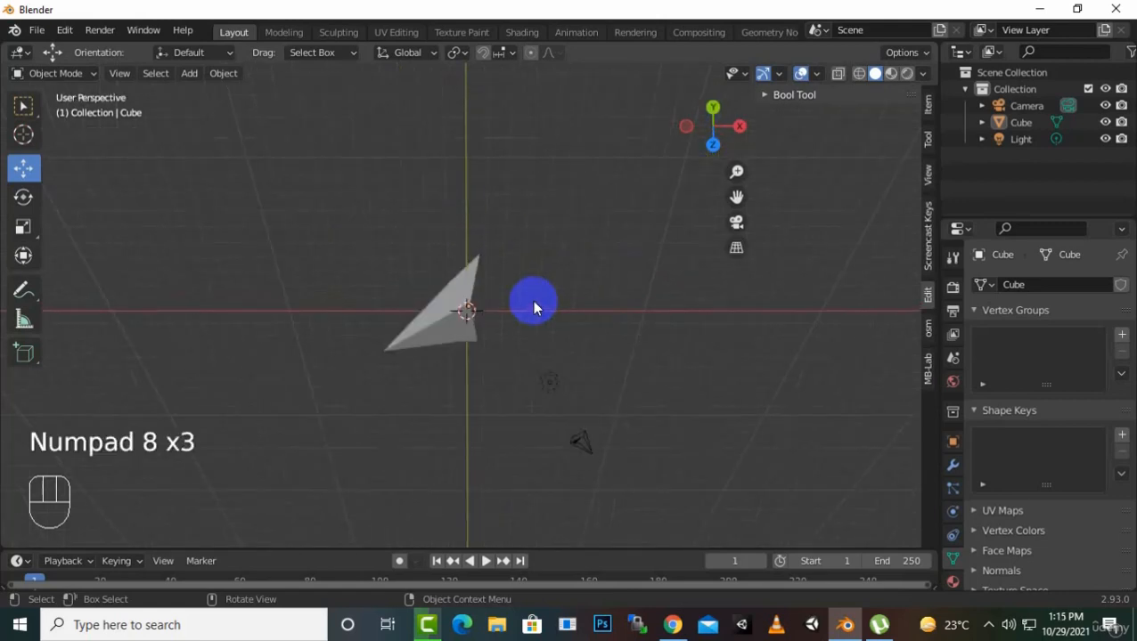
key(KP_8)
key(KP_8)
key(KP_8)
key(KP_8)
key(KP_8)
key(KP_8)
key(KP_8)
key(KP_8)
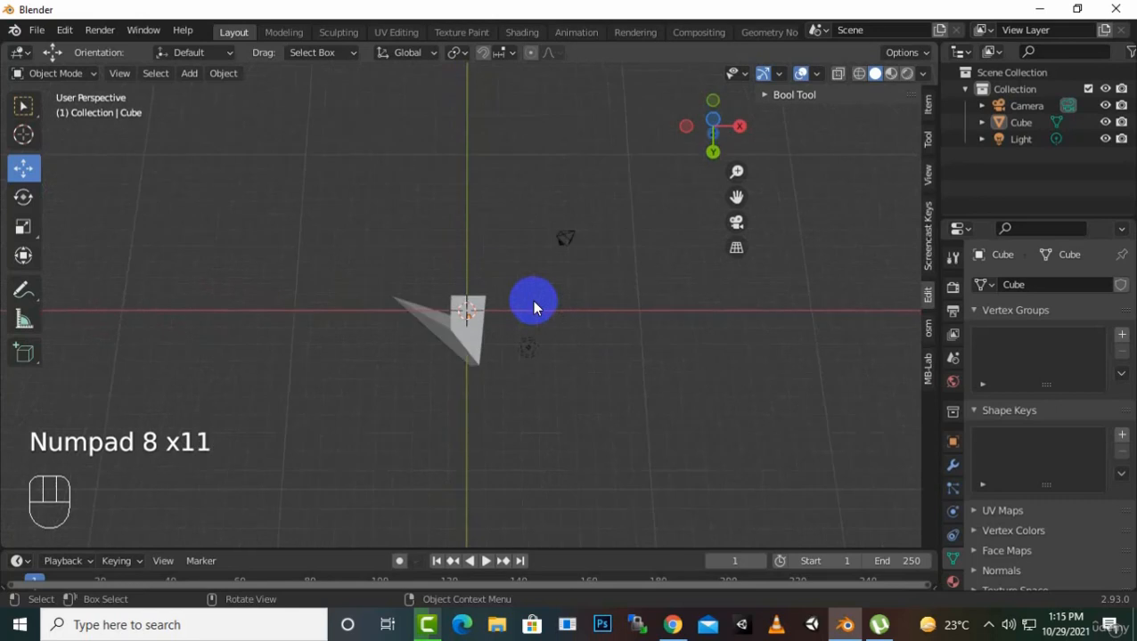
Flip the viewpoint to the opposite side and compare the mesh in the front and back orthographic views
key(KP_9)
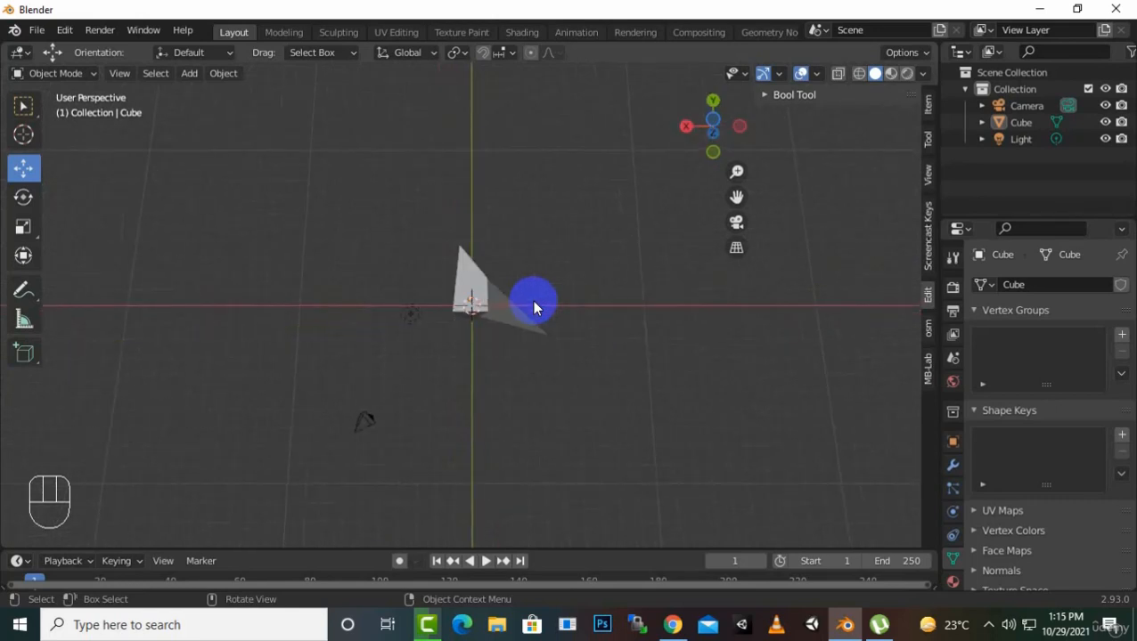
middle_drag(525, 353, 613, 274)
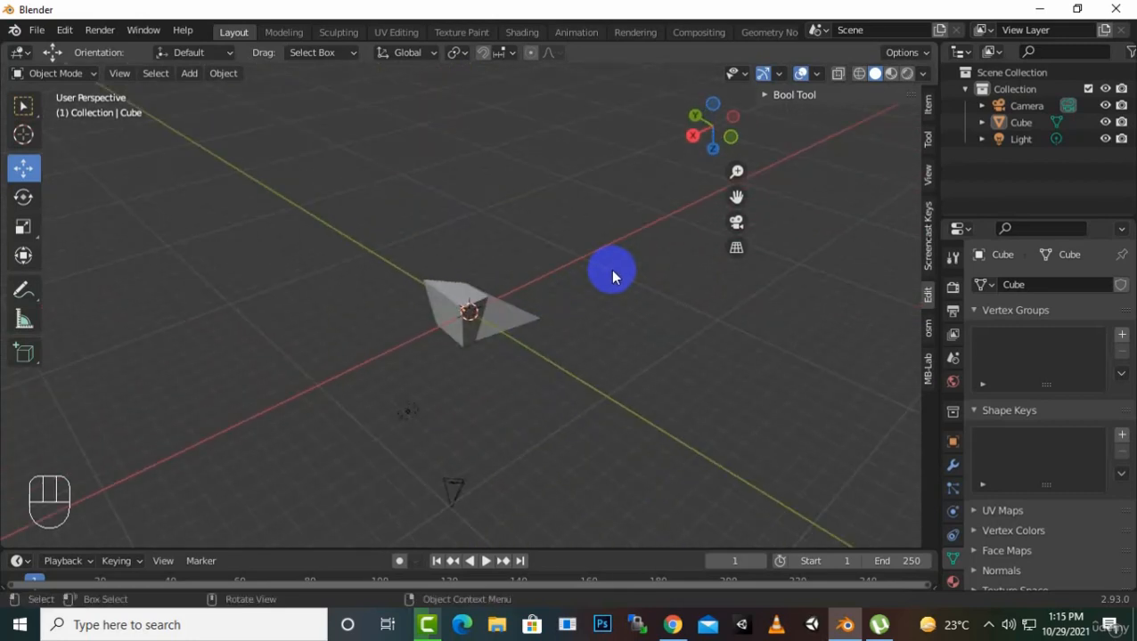
key(alt+KP_1)
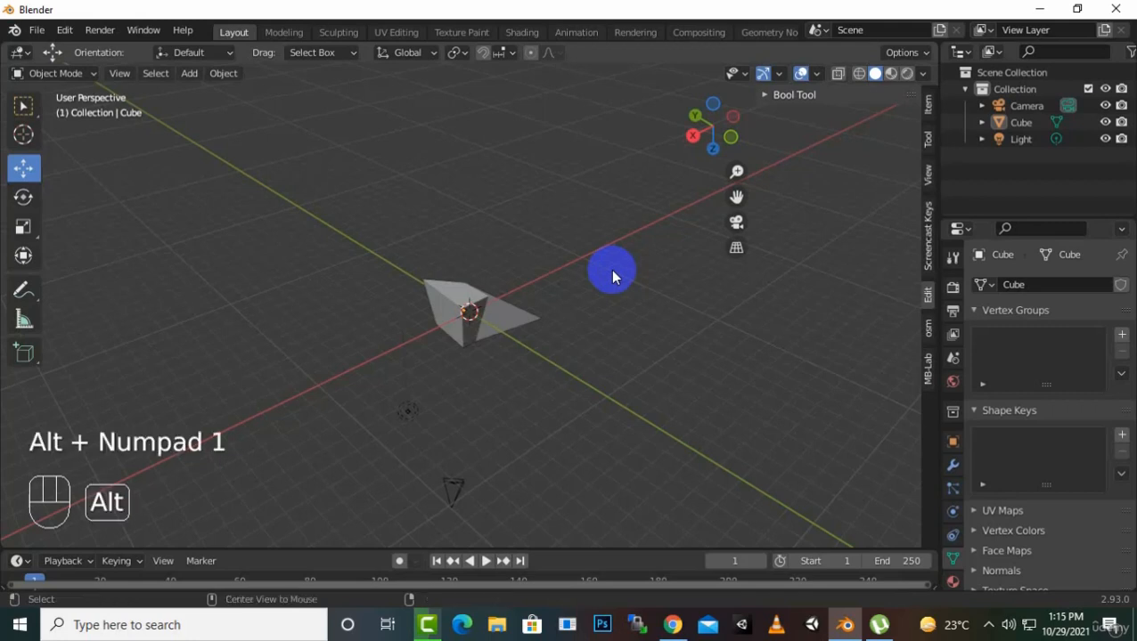
key(alt)
key(alt+KP_1)
key(KP_Subtract)
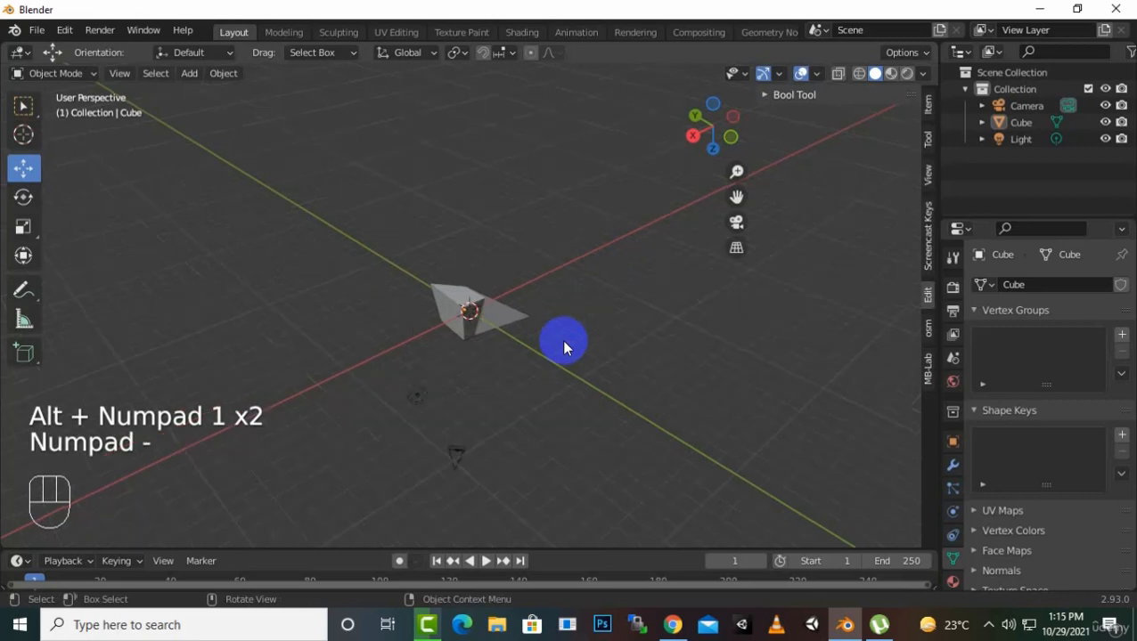
key(KP_1)
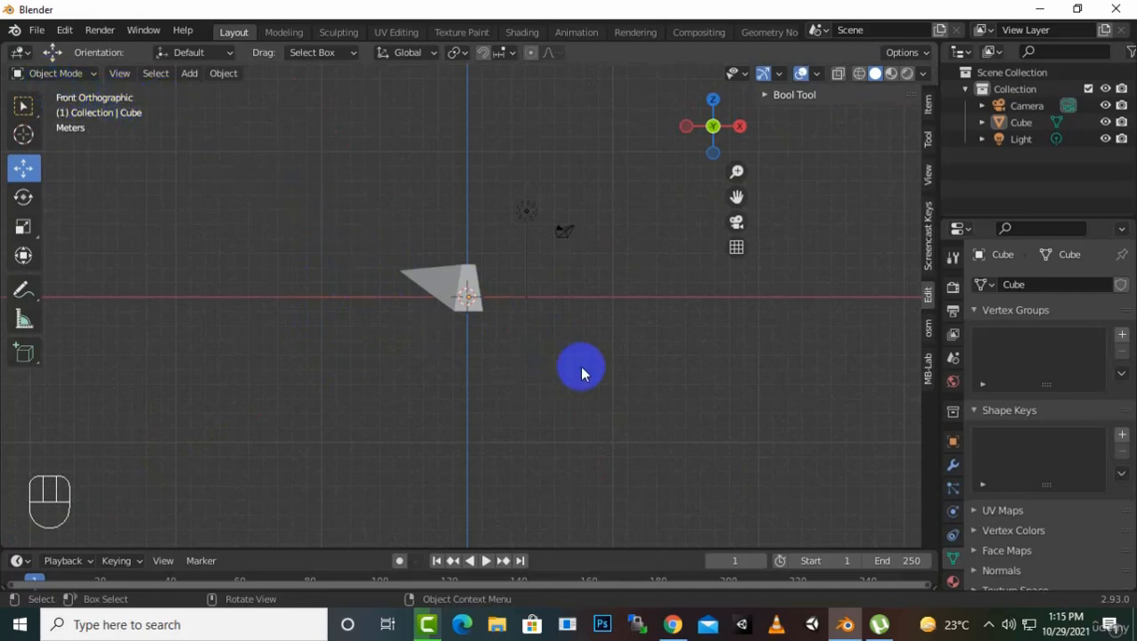
key(ctrl+KP_1)
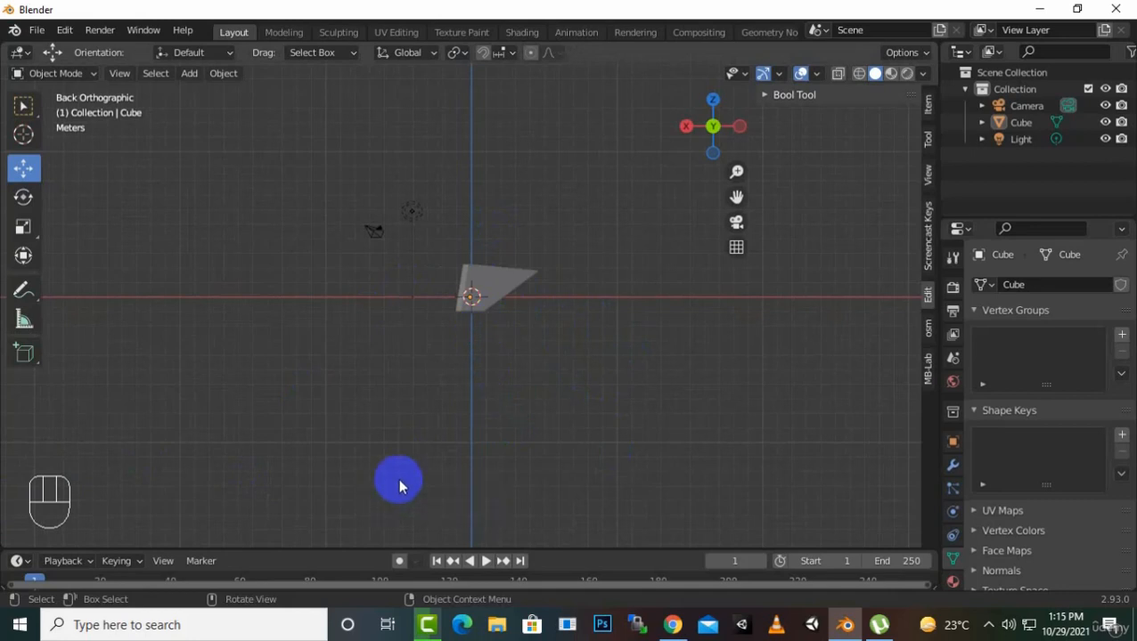
Zoom in and out on the mesh in the back view and pan the view to inspect it
scroll(452, 411, up, 4)
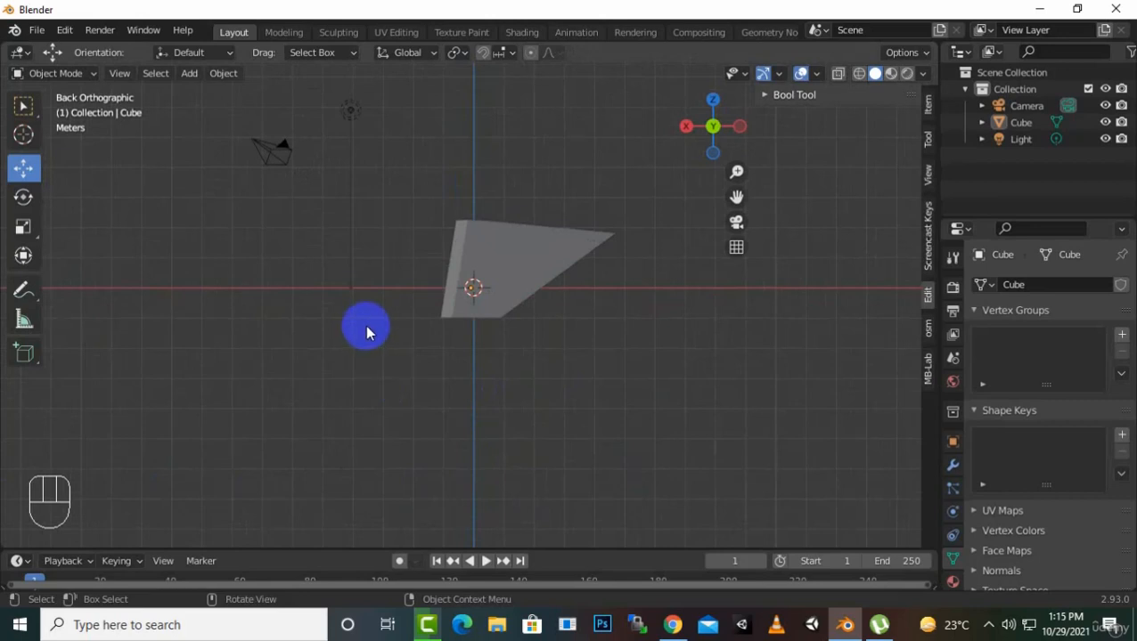
scroll(363, 331, down, 5)
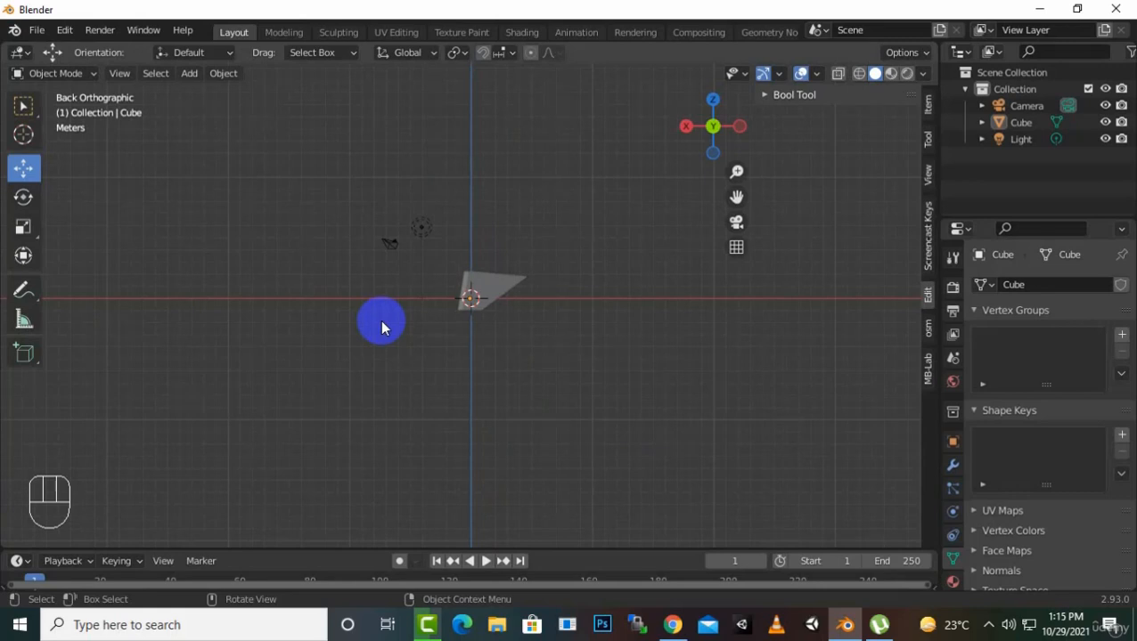
scroll(555, 369, up, 6)
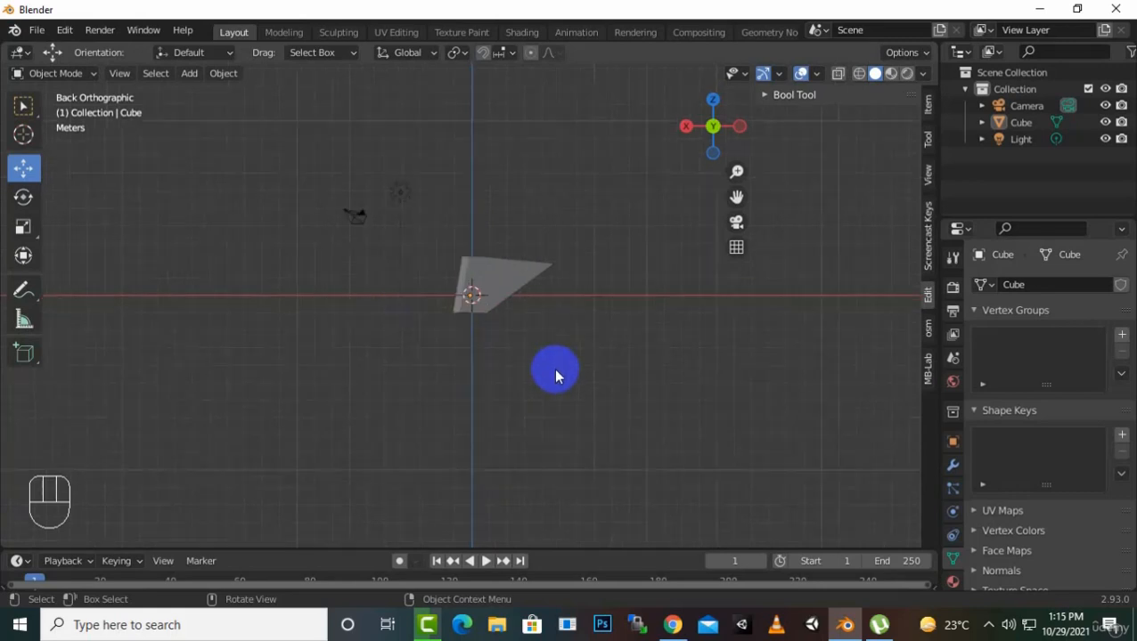
drag(736, 197, 705, 216)
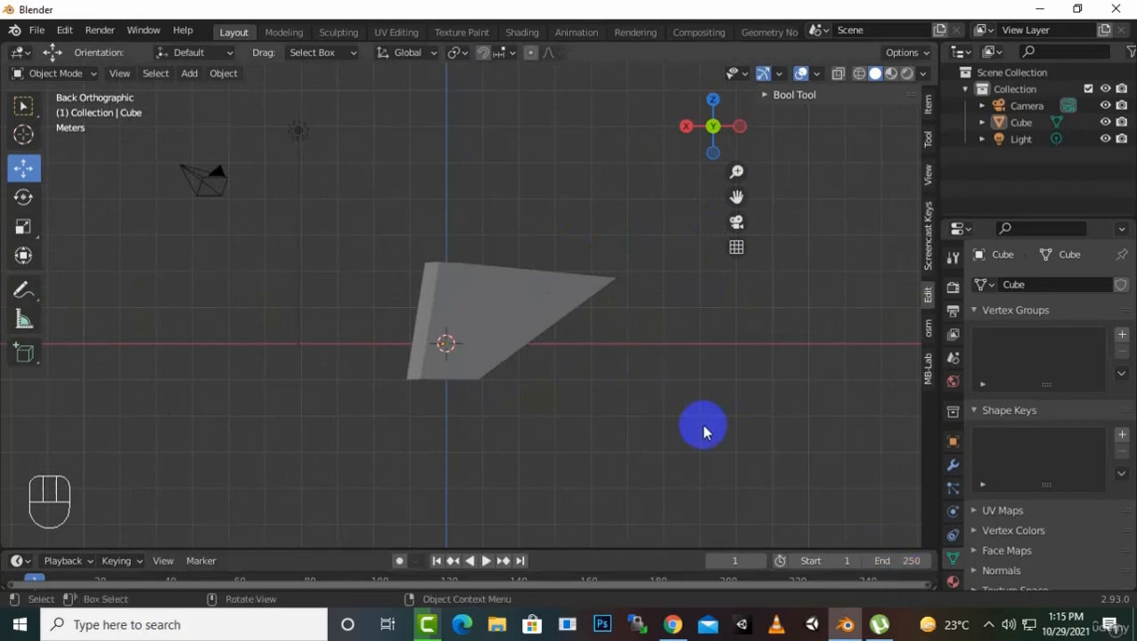
scroll(640, 393, down, 2)
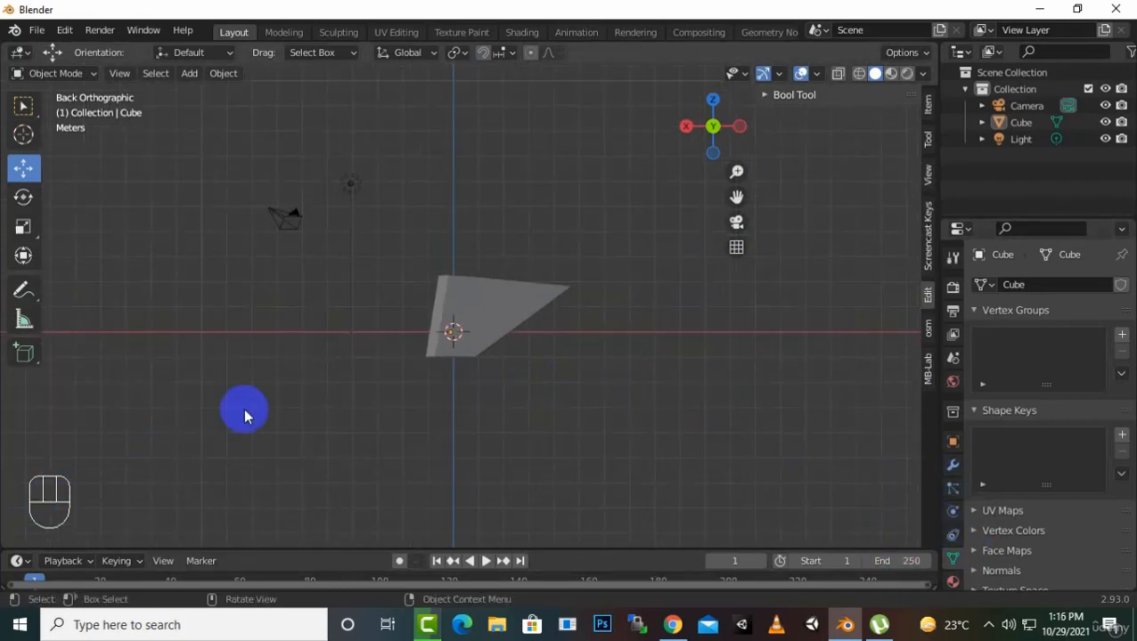
click(989, 624)
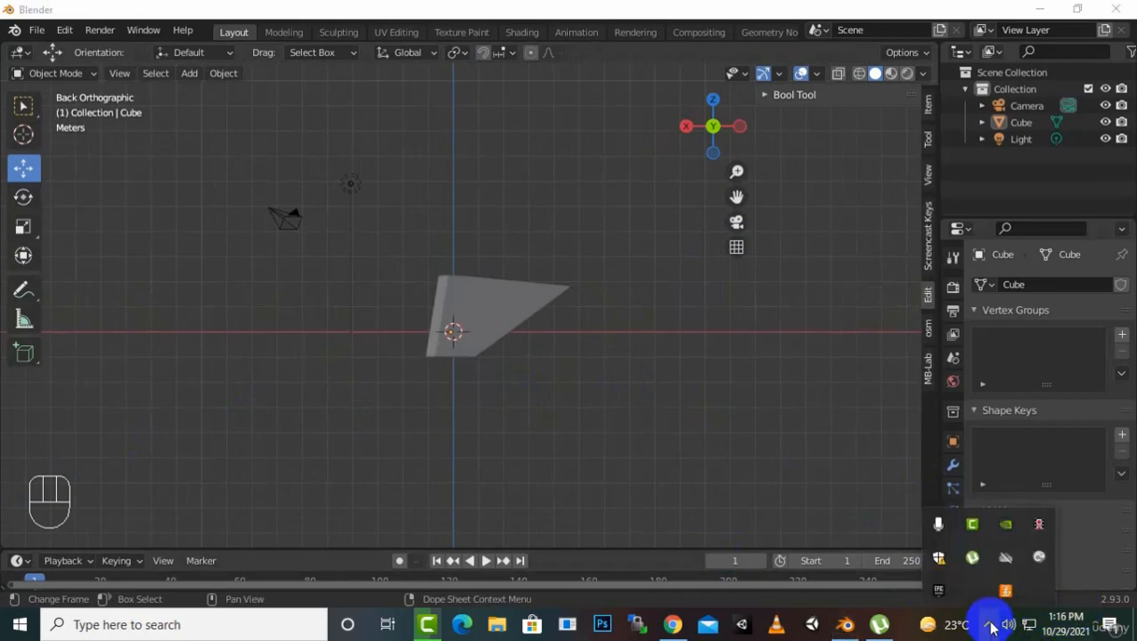